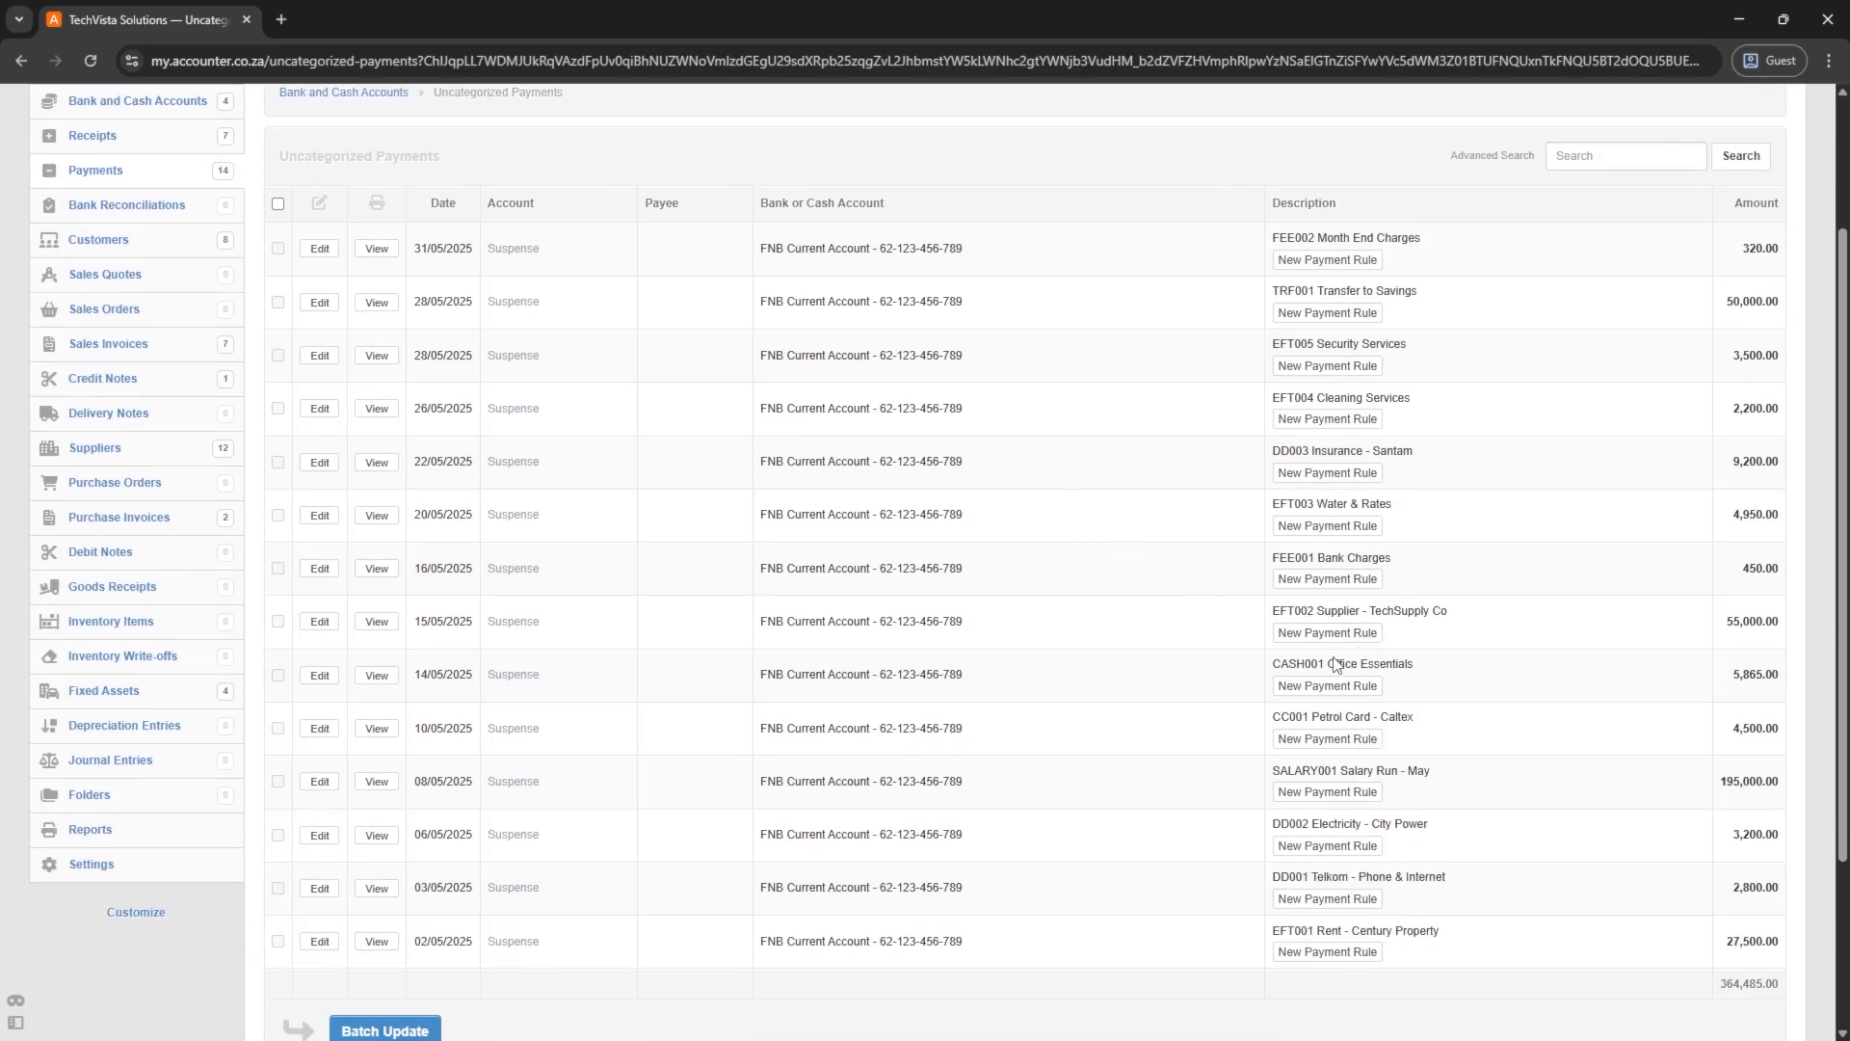
# - Start a payment rule for the CASH001 Office Essentials payment and shorten its description condition to "Office Essentials"
pyautogui.moveTo(1332, 664); pyautogui.dragTo(1424, 677)
pyautogui.click(1317, 693)
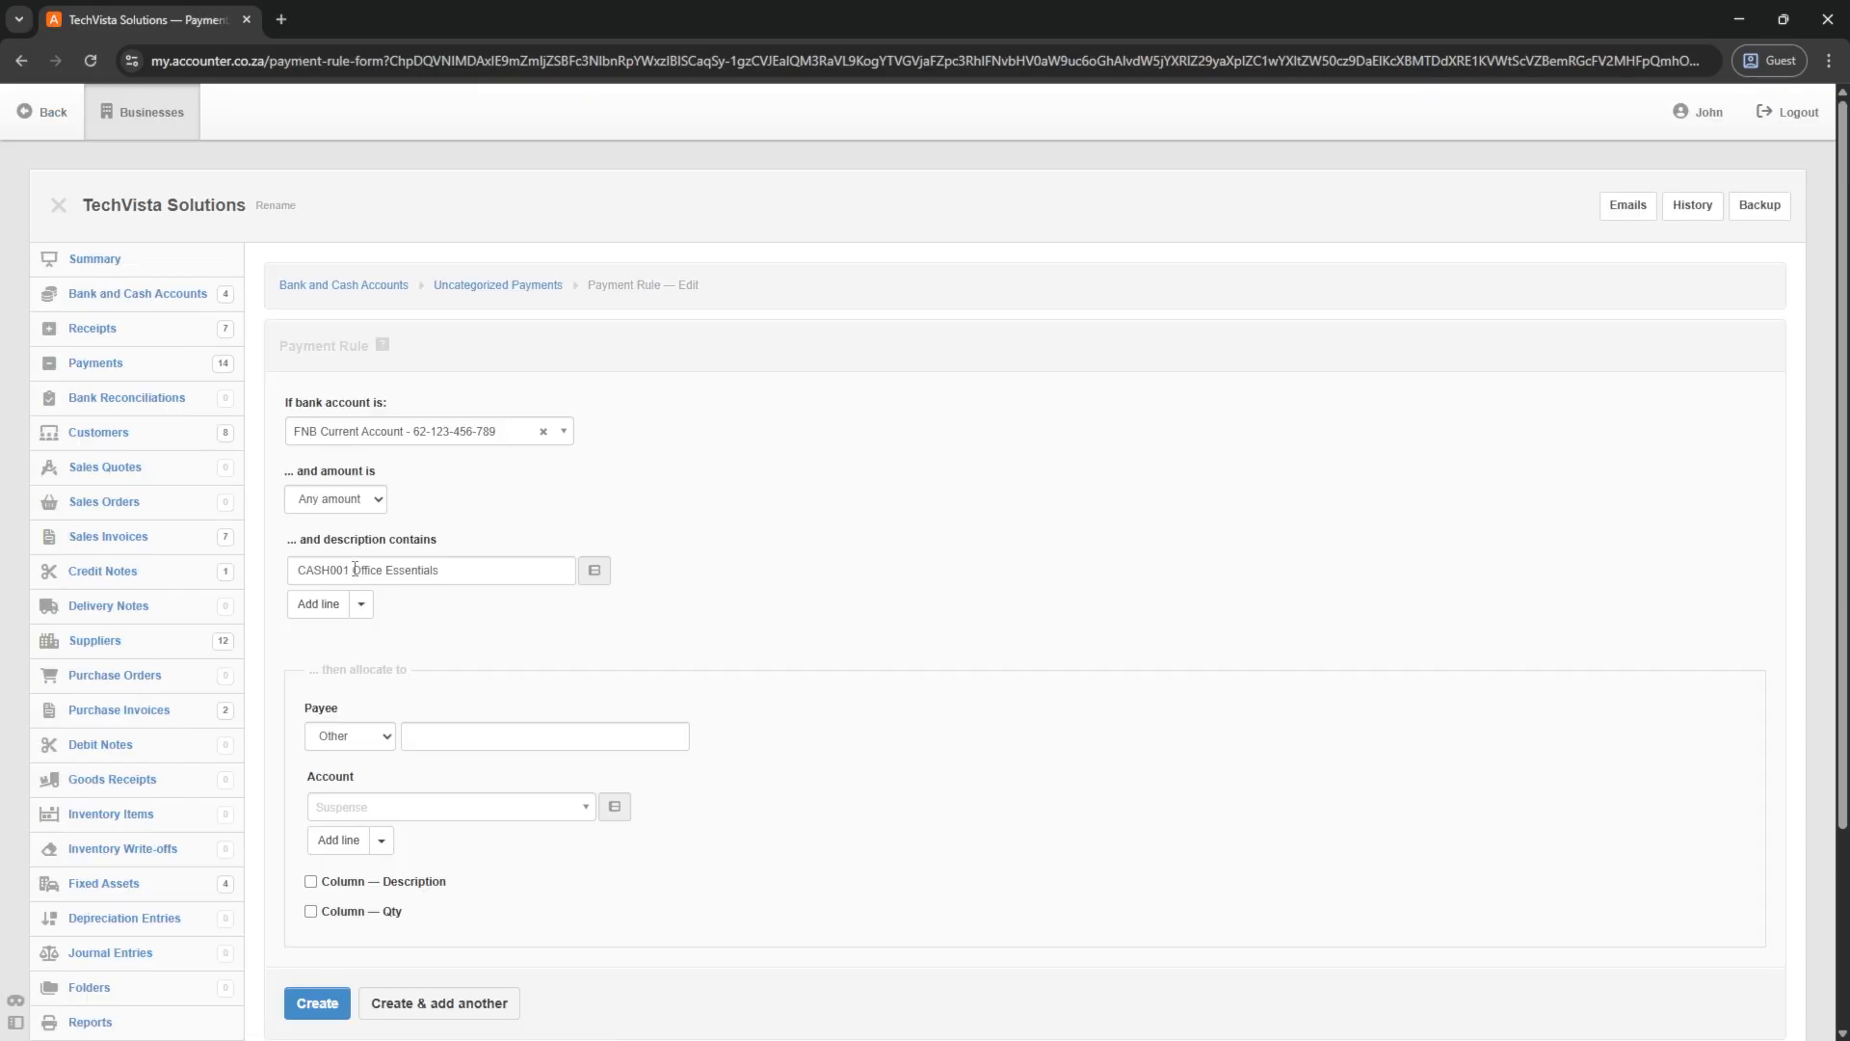
pyautogui.moveTo(355, 568); pyautogui.dragTo(288, 568)
pyautogui.press('BackSpace')
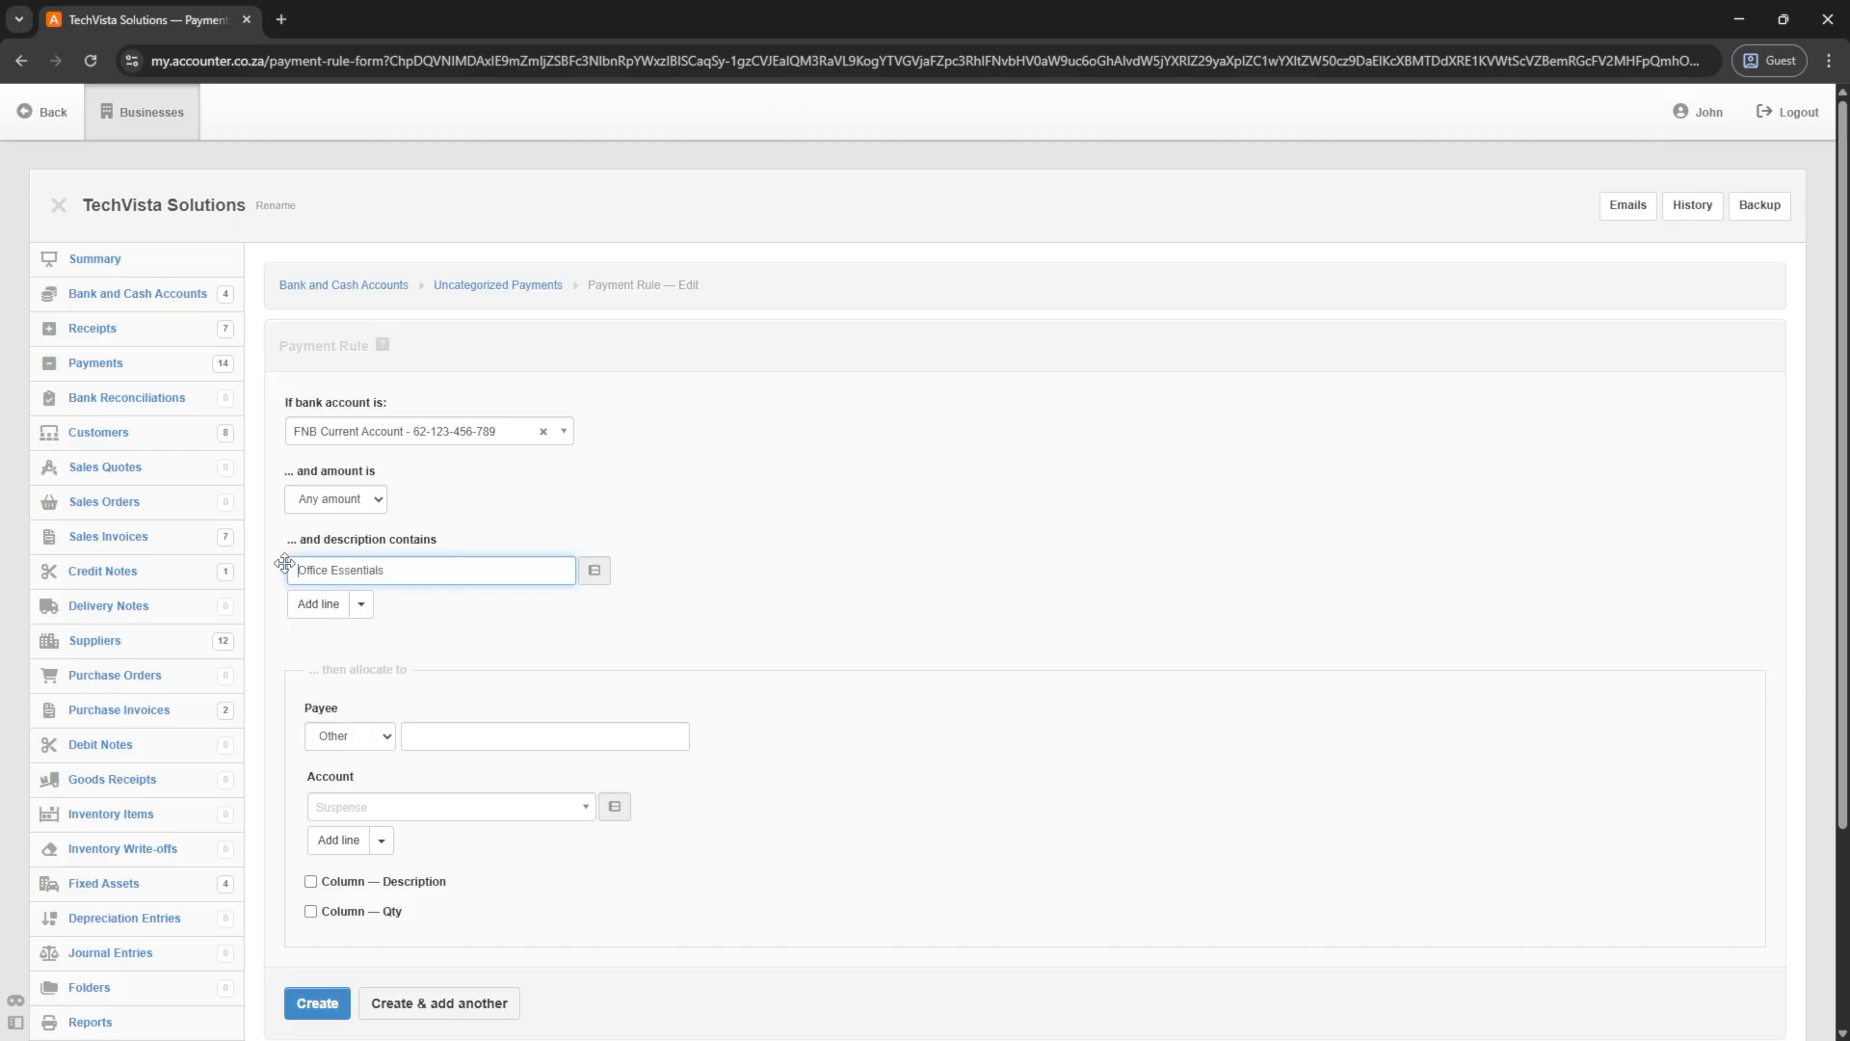
# - Allocate the rule to Accounts Payable with Office Essentials as the supplier, and create the rule
pyautogui.click(412, 806)
pyautogui.write('acc')
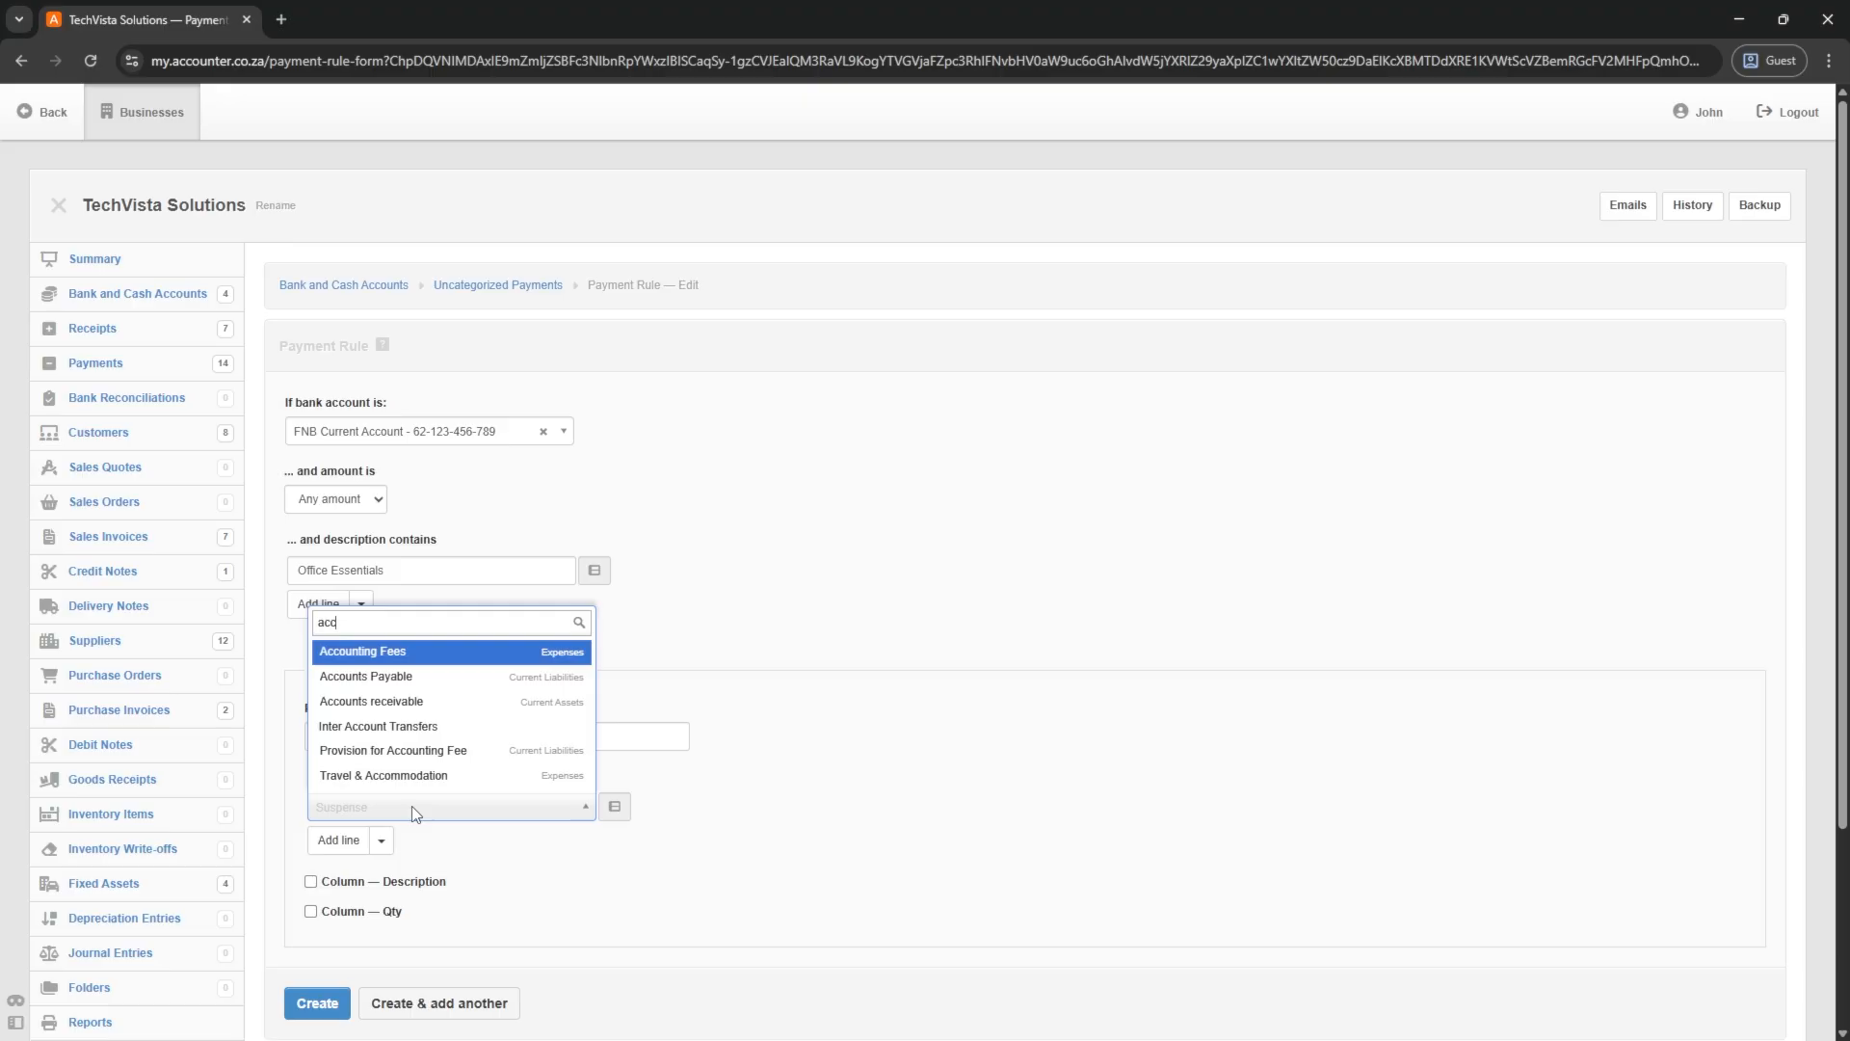
pyautogui.click(387, 677)
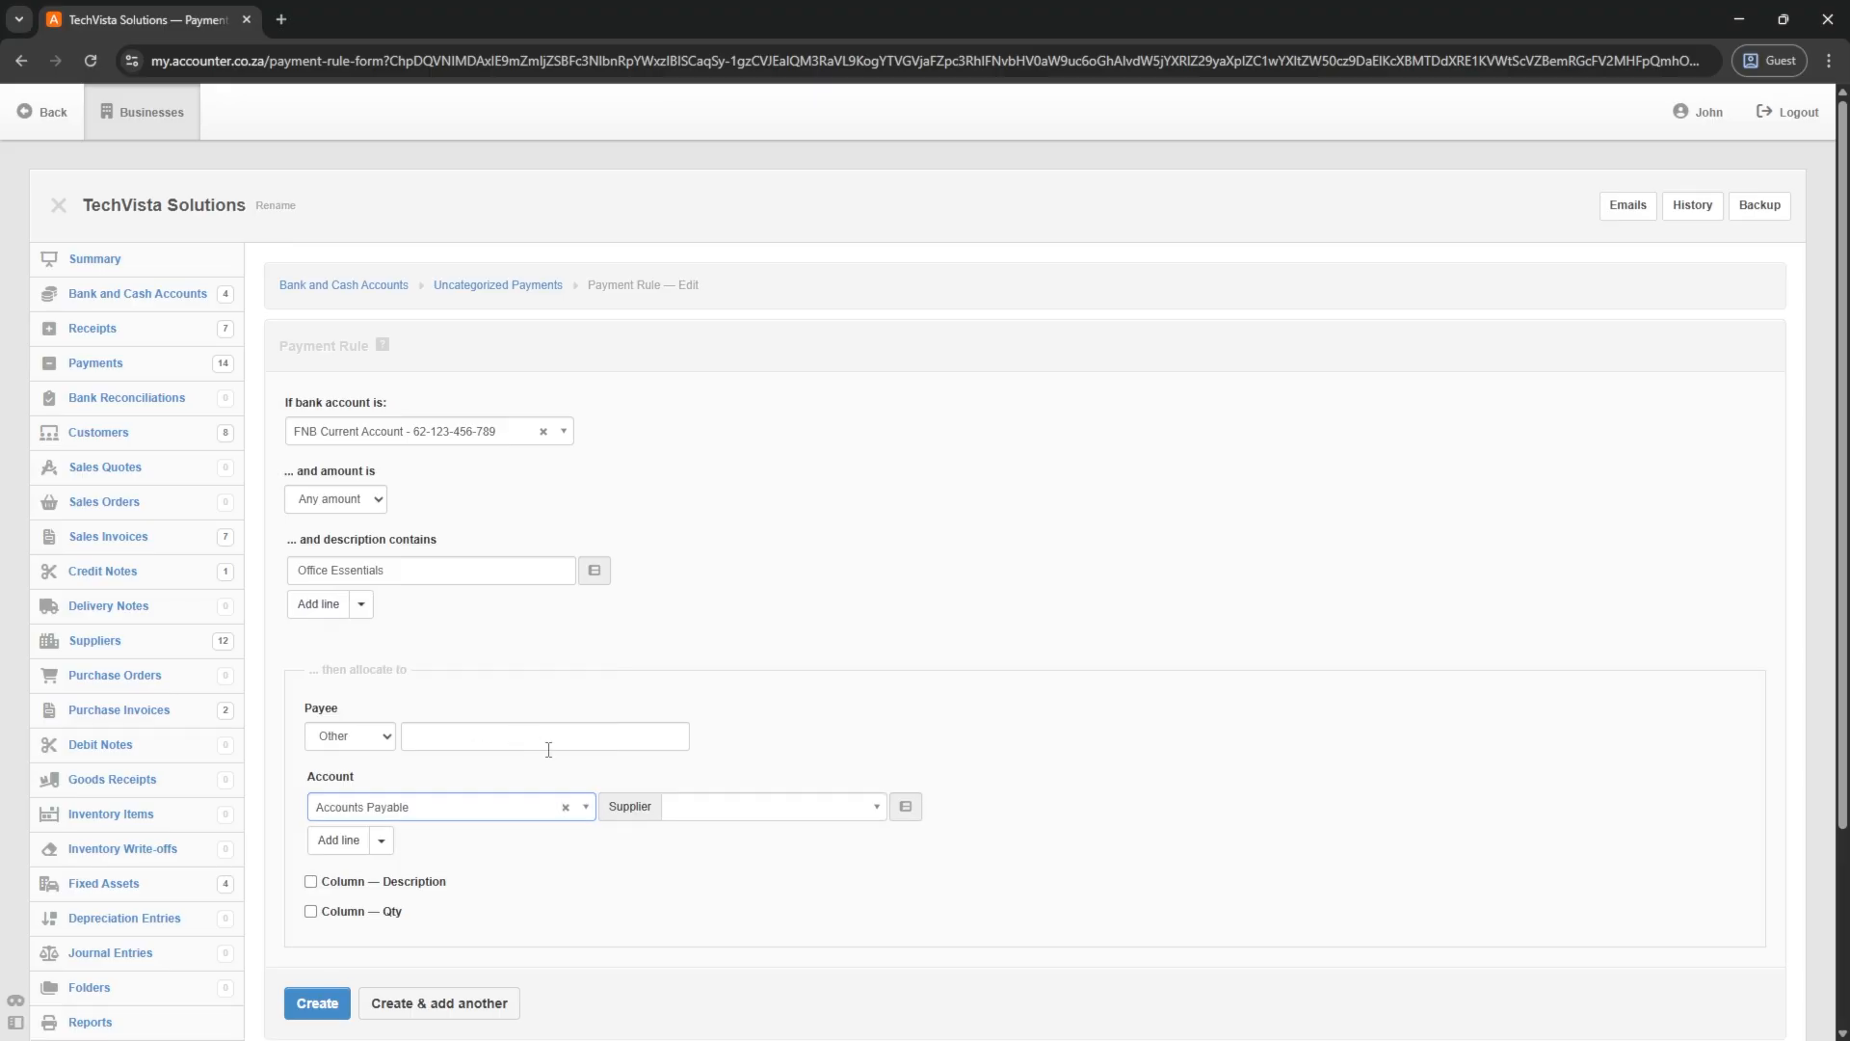
pyautogui.click(718, 826)
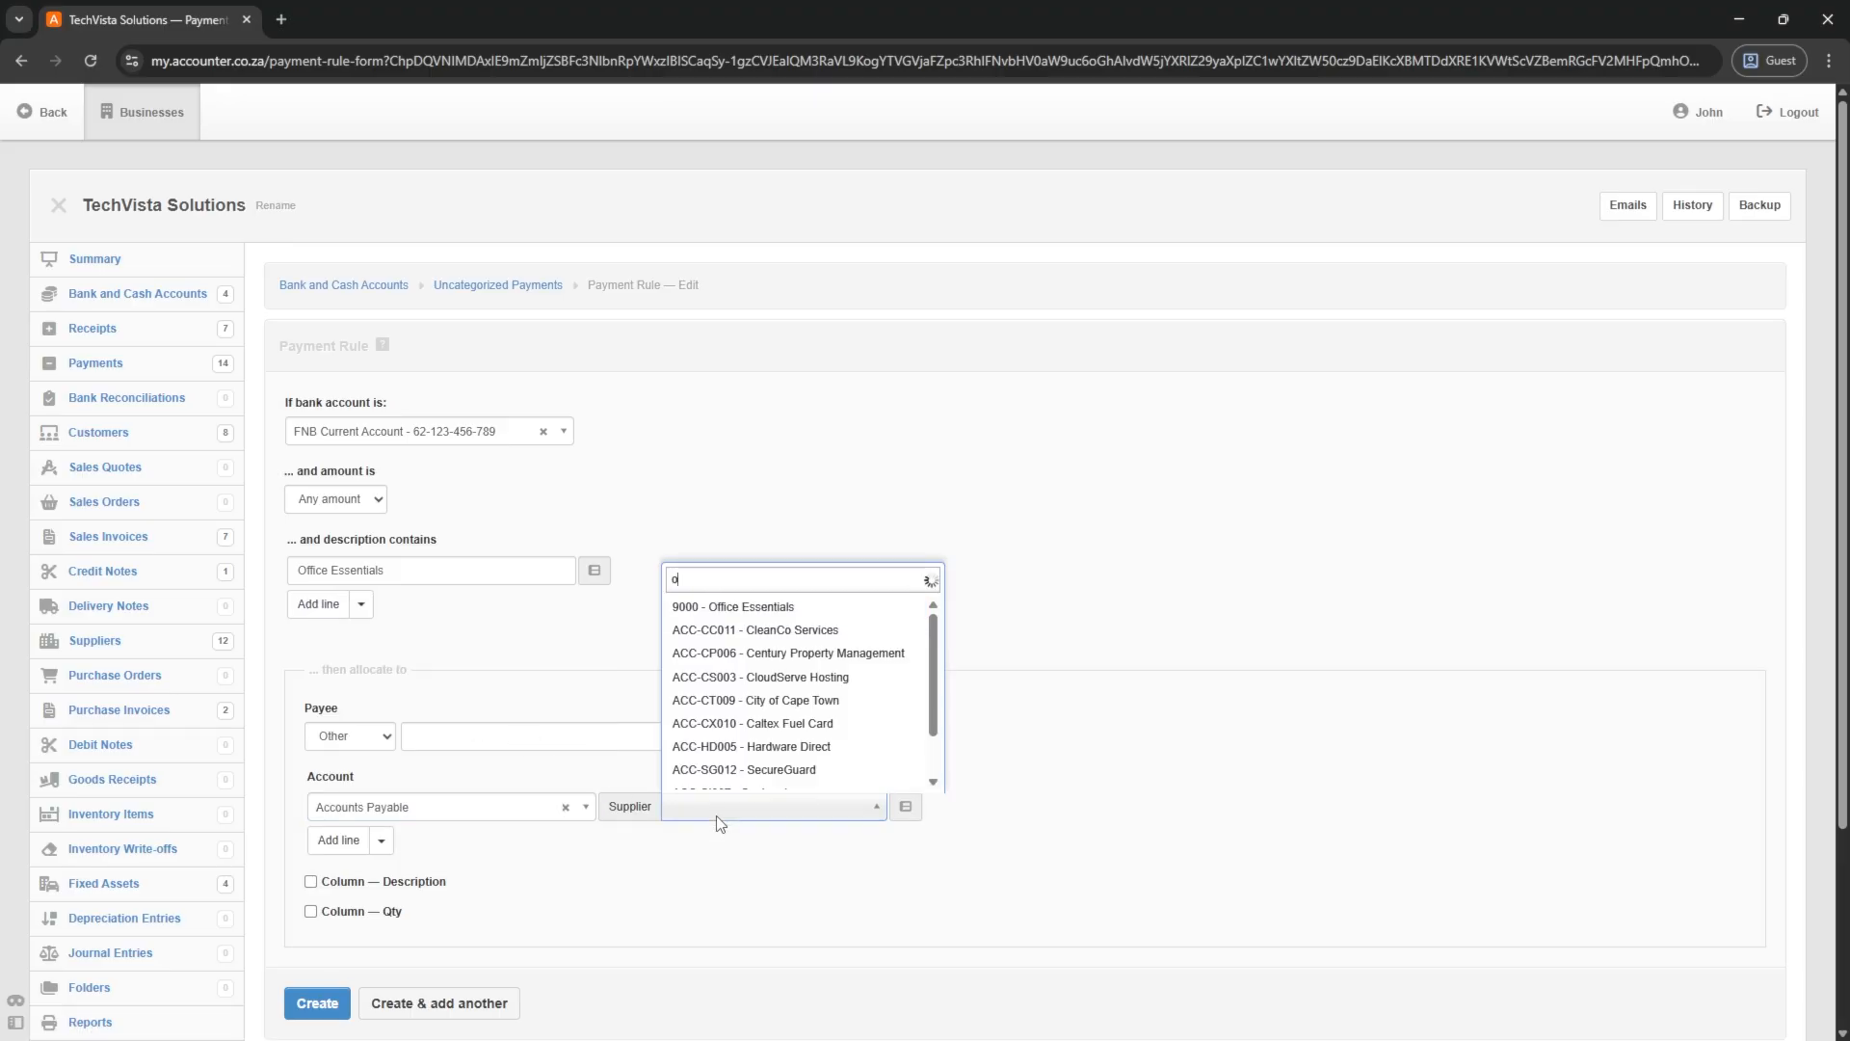
pyautogui.write('offi')
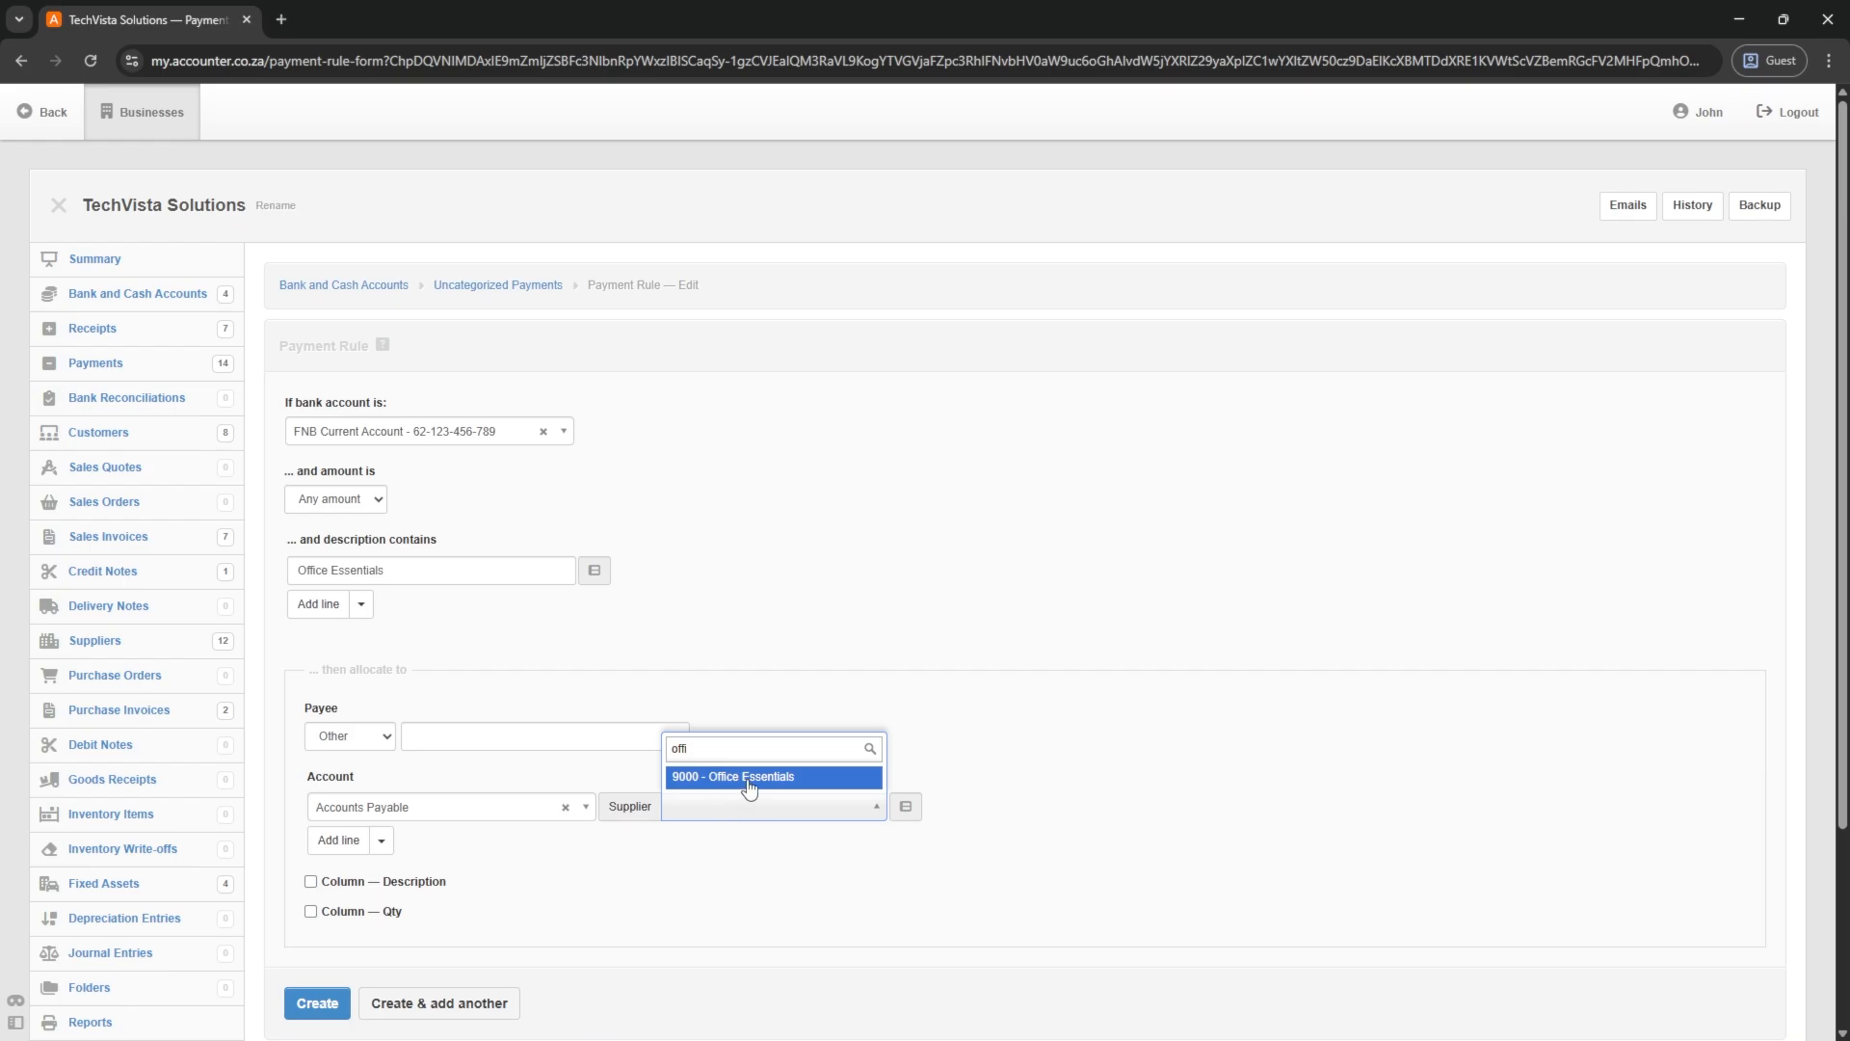
pyautogui.click(748, 776)
pyautogui.scroll(-3, 507, 818)
pyautogui.click(313, 747)
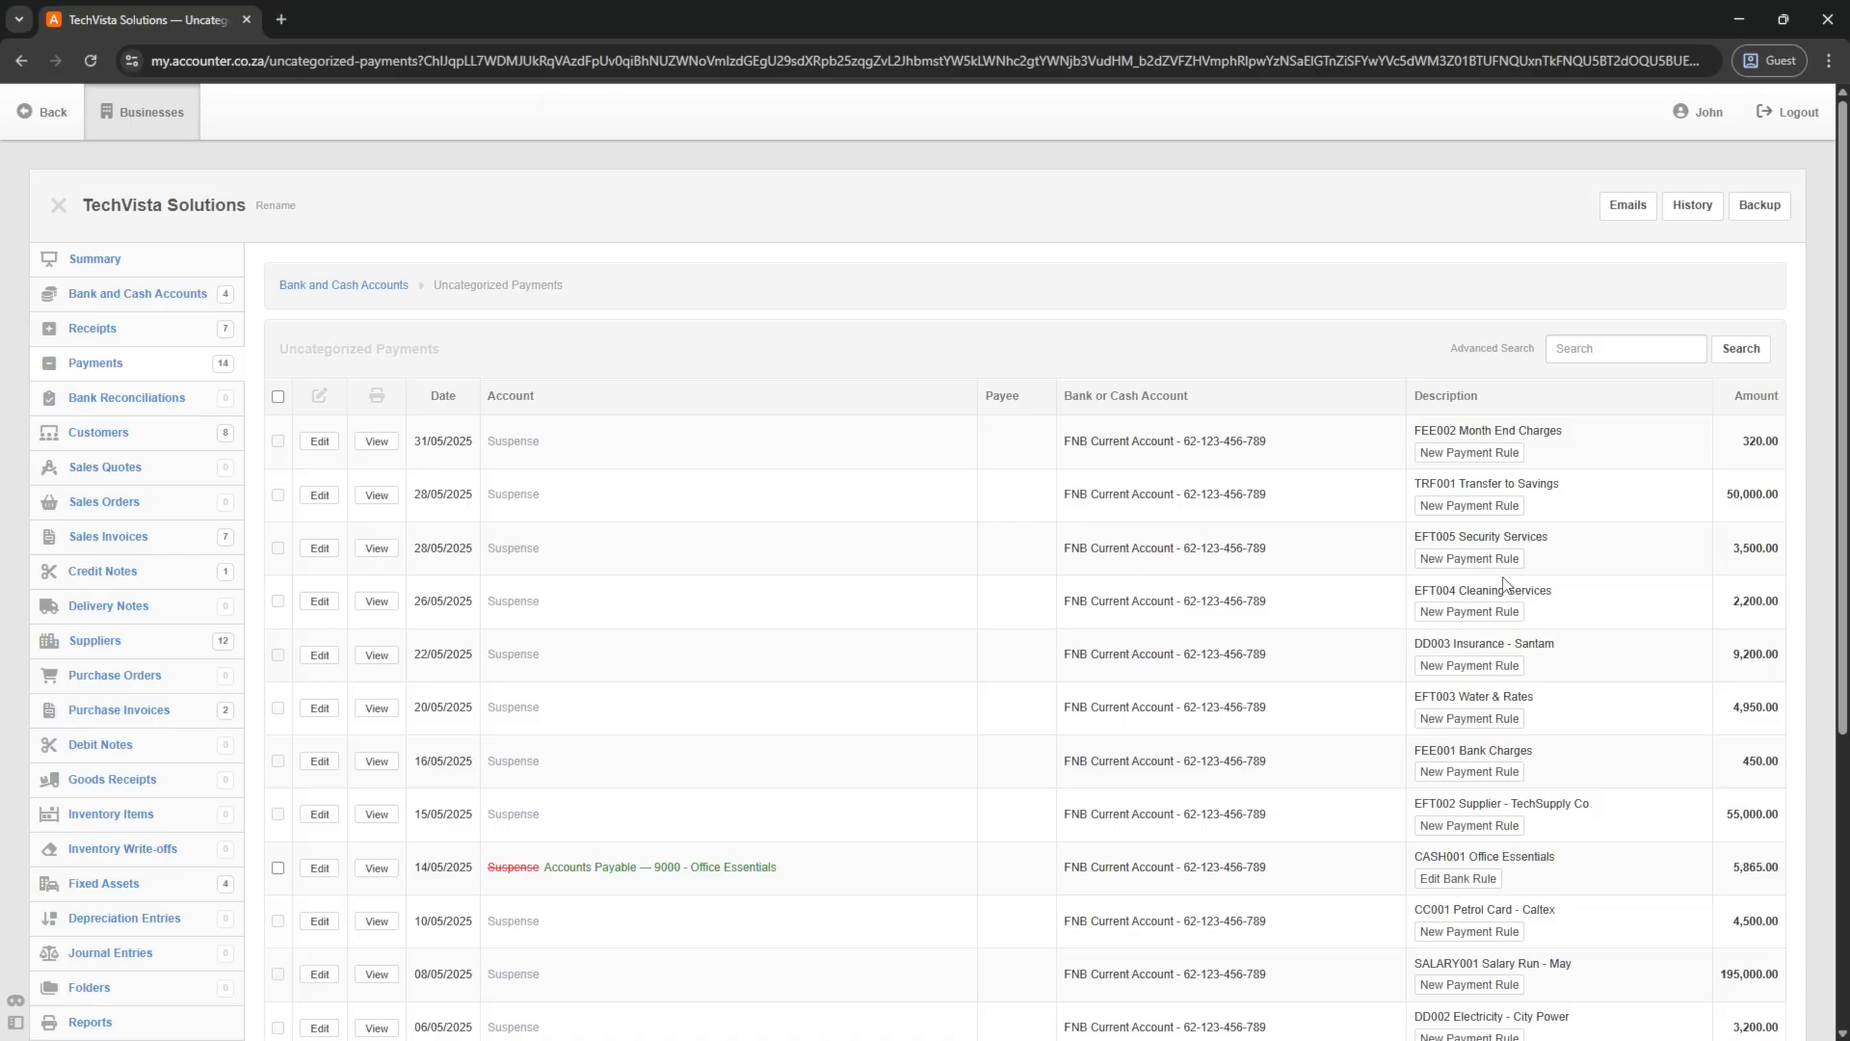
# - Start a payment rule for the EFT002 Supplier - TechSupply Co payment and reduce its description condition to "TechSupply"
pyautogui.scroll(-3, 1503, 579)
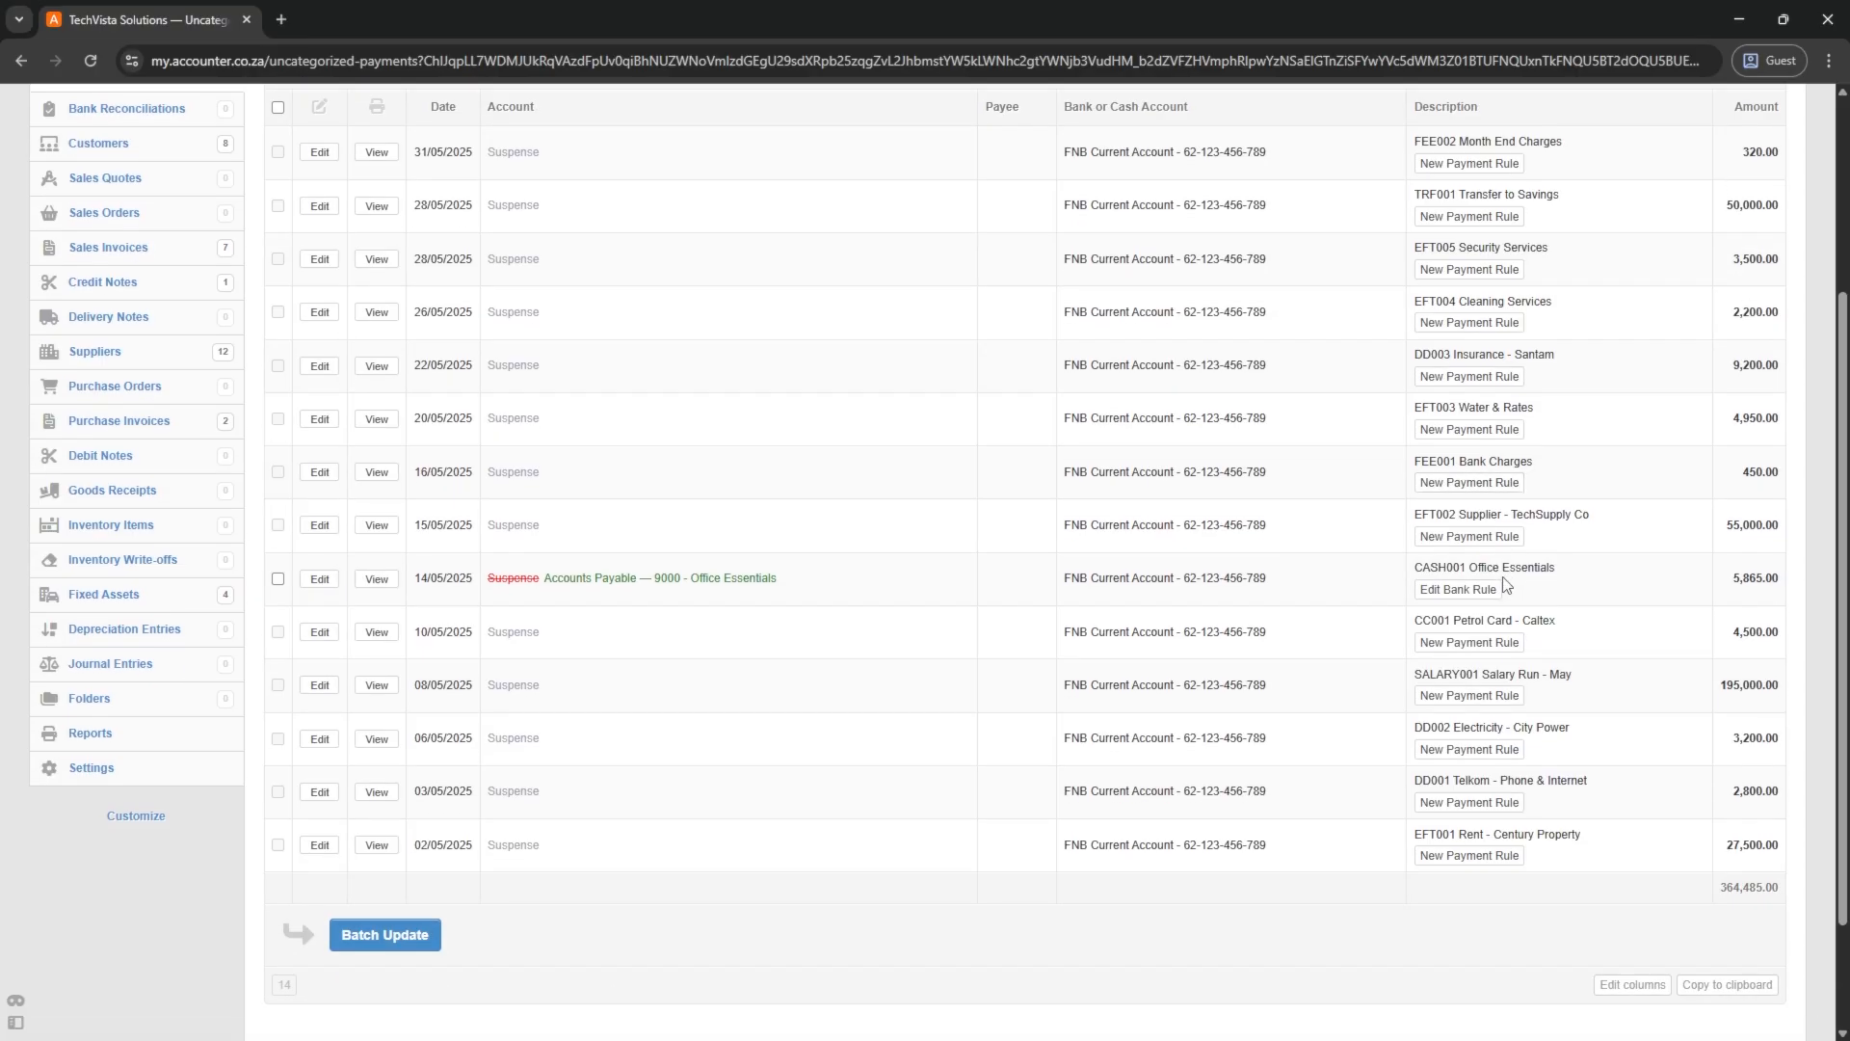
pyautogui.scroll(3, 1503, 578)
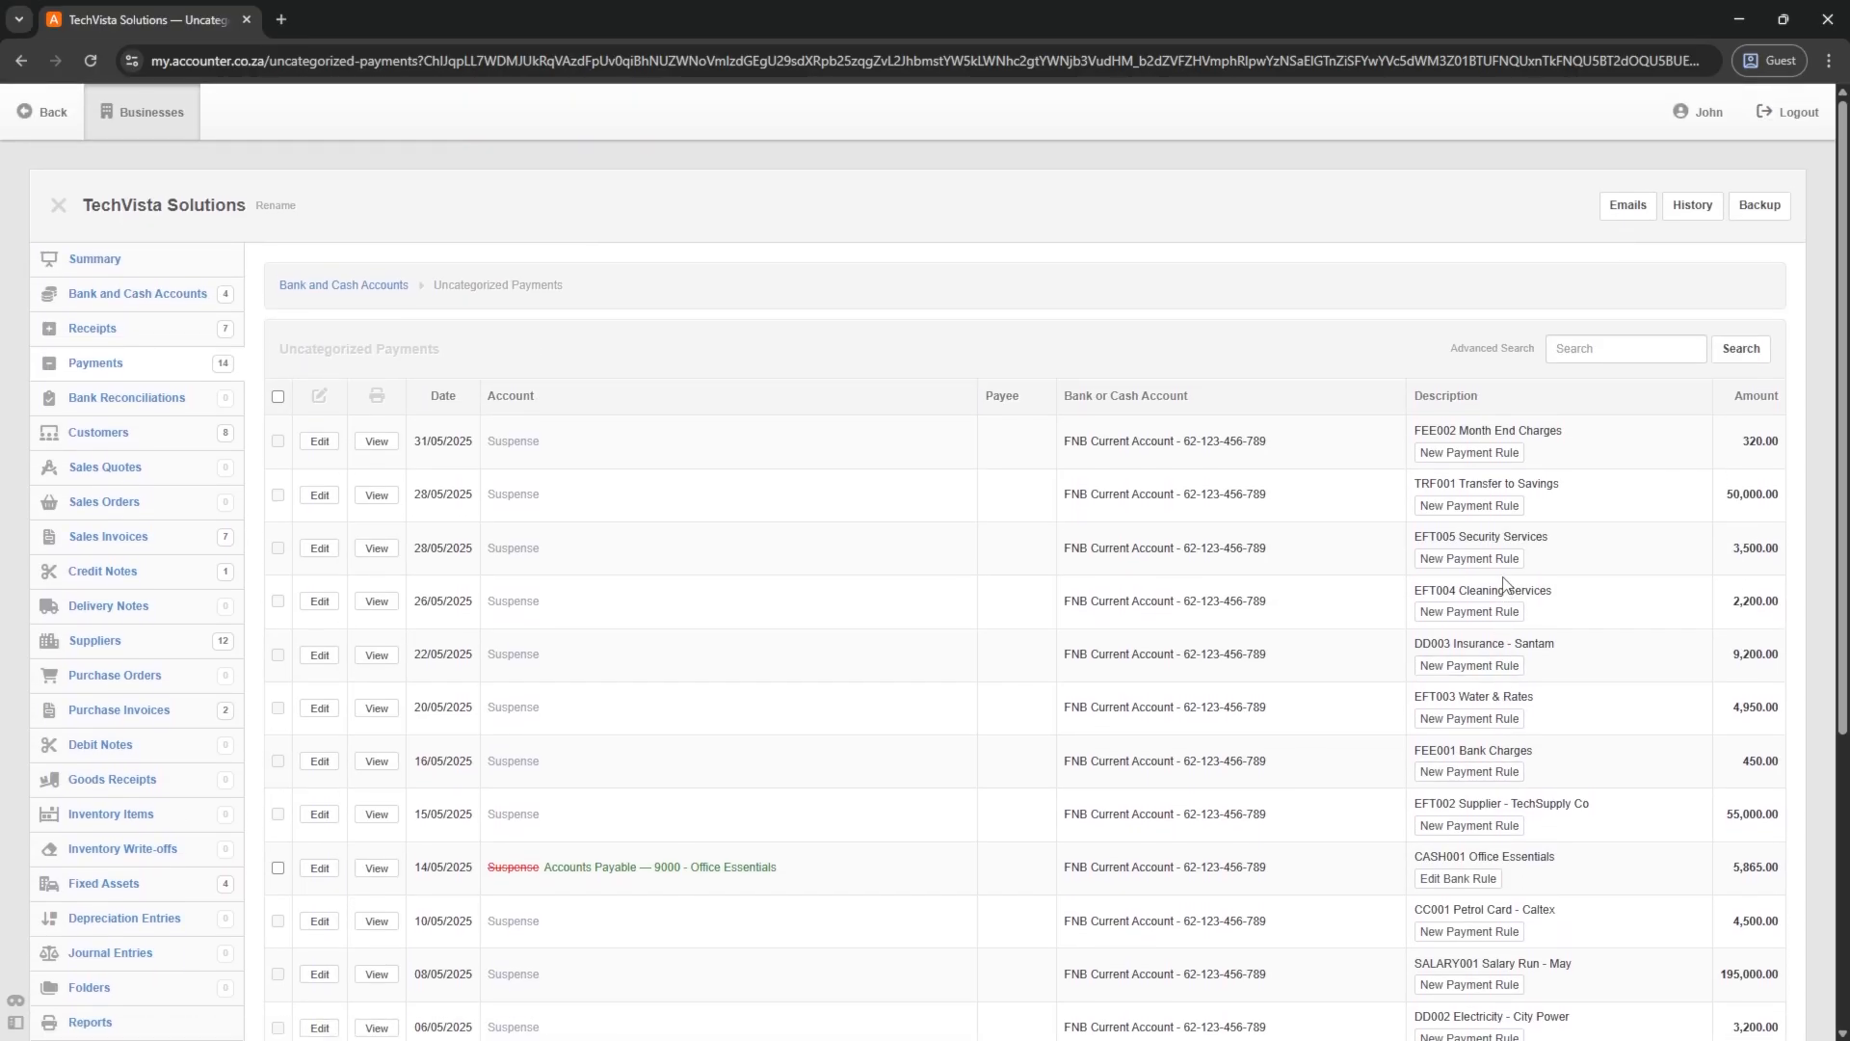
pyautogui.scroll(-1, 1506, 583)
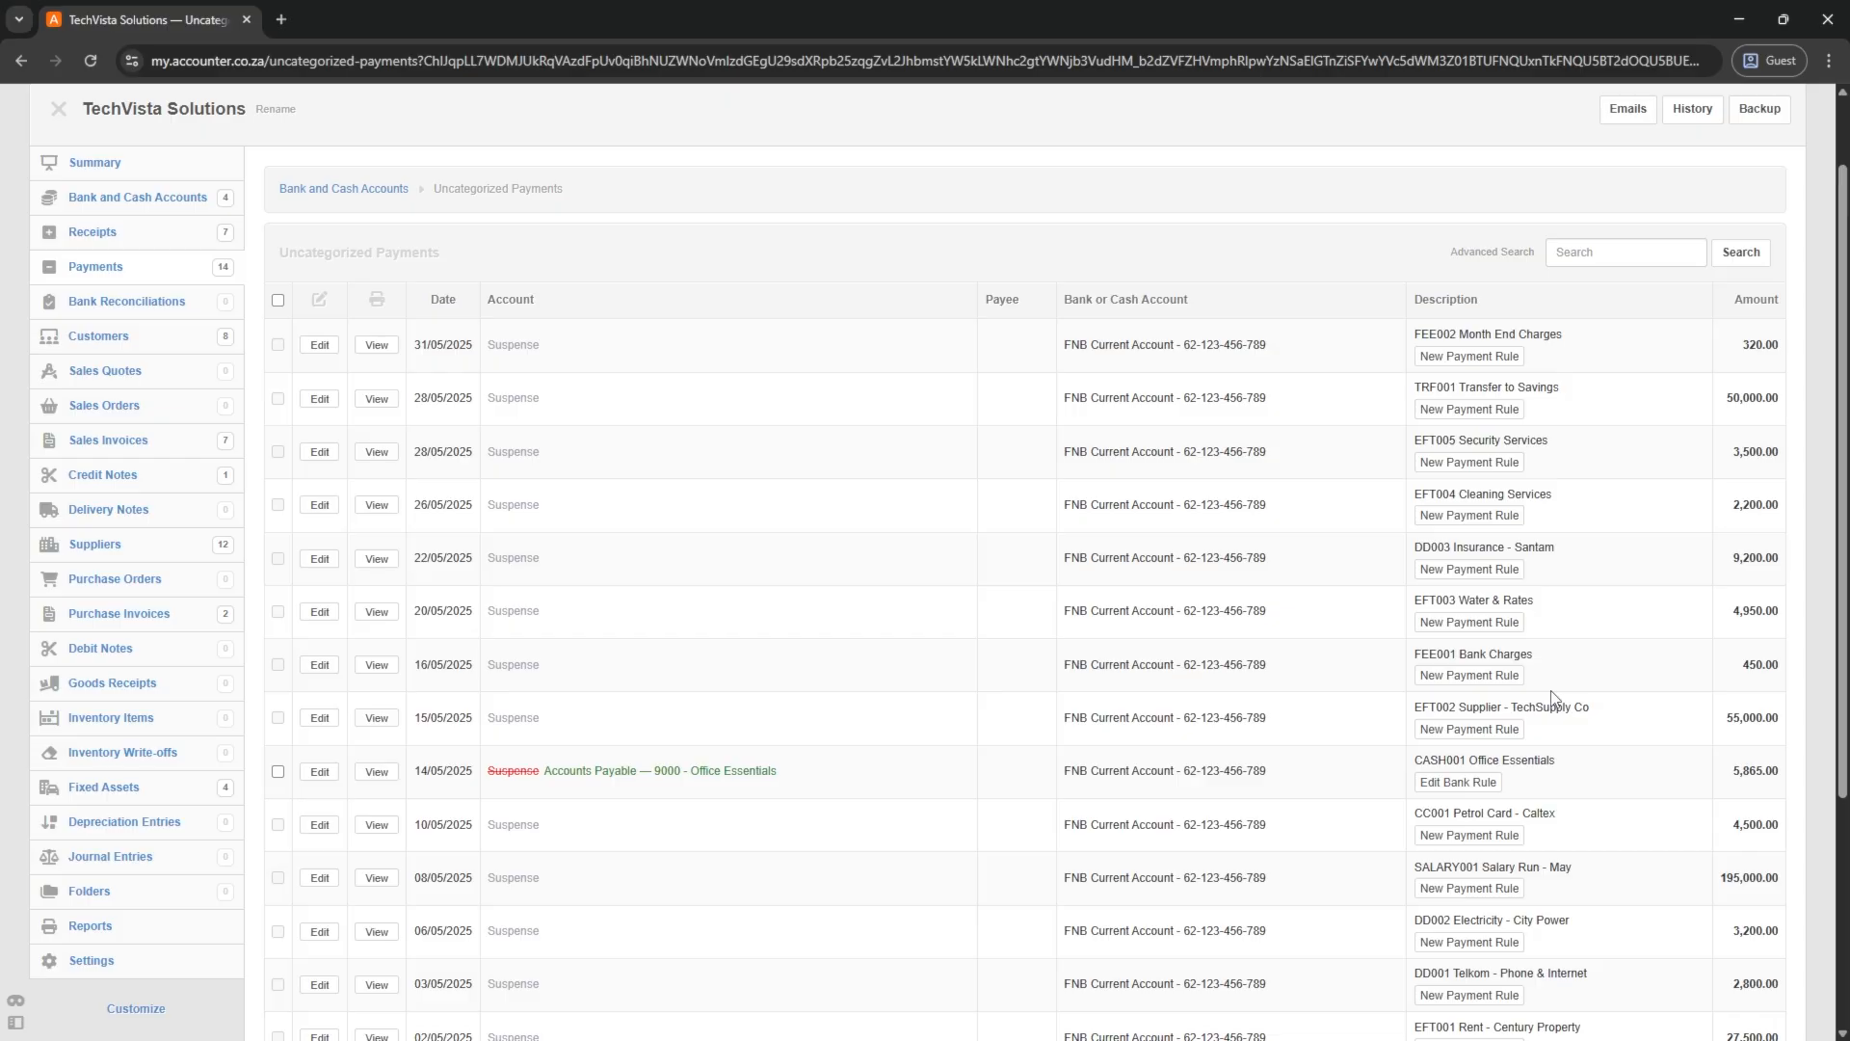
pyautogui.click(1469, 737)
pyautogui.scroll(-1, 318, 605)
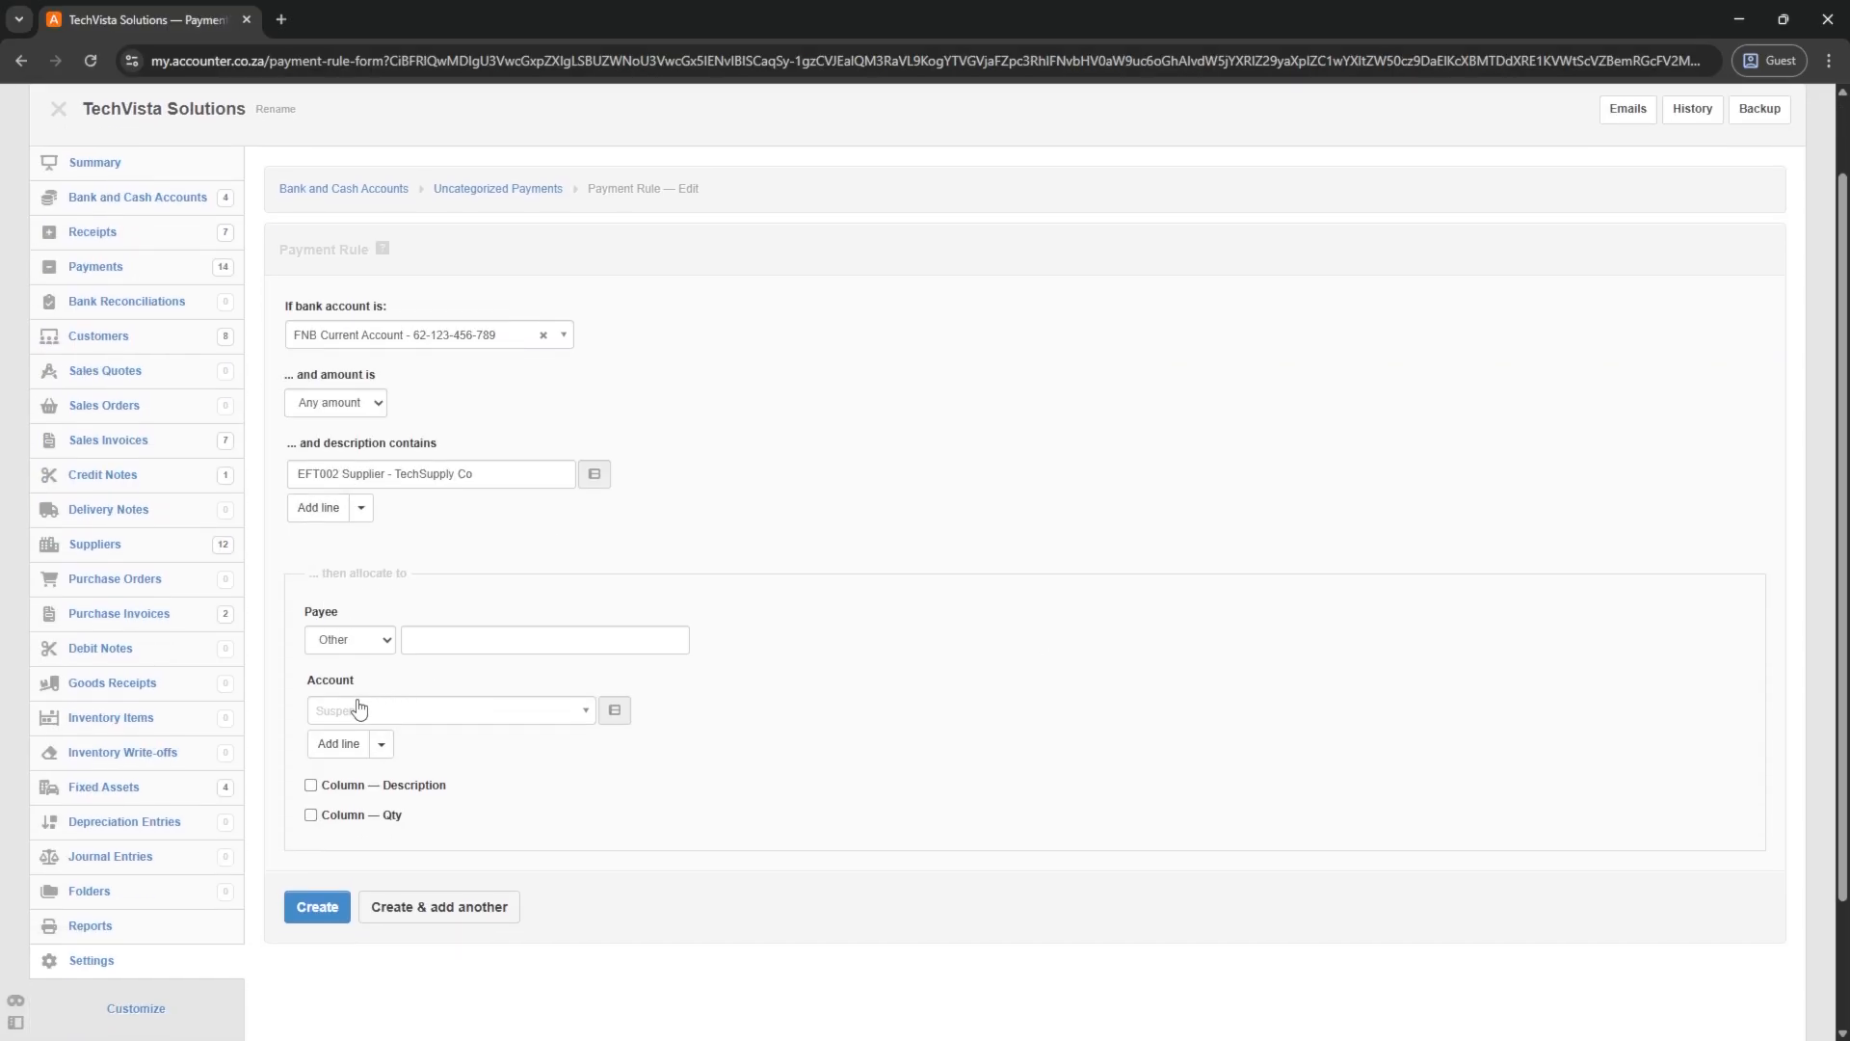
pyautogui.moveTo(396, 474); pyautogui.dragTo(294, 474)
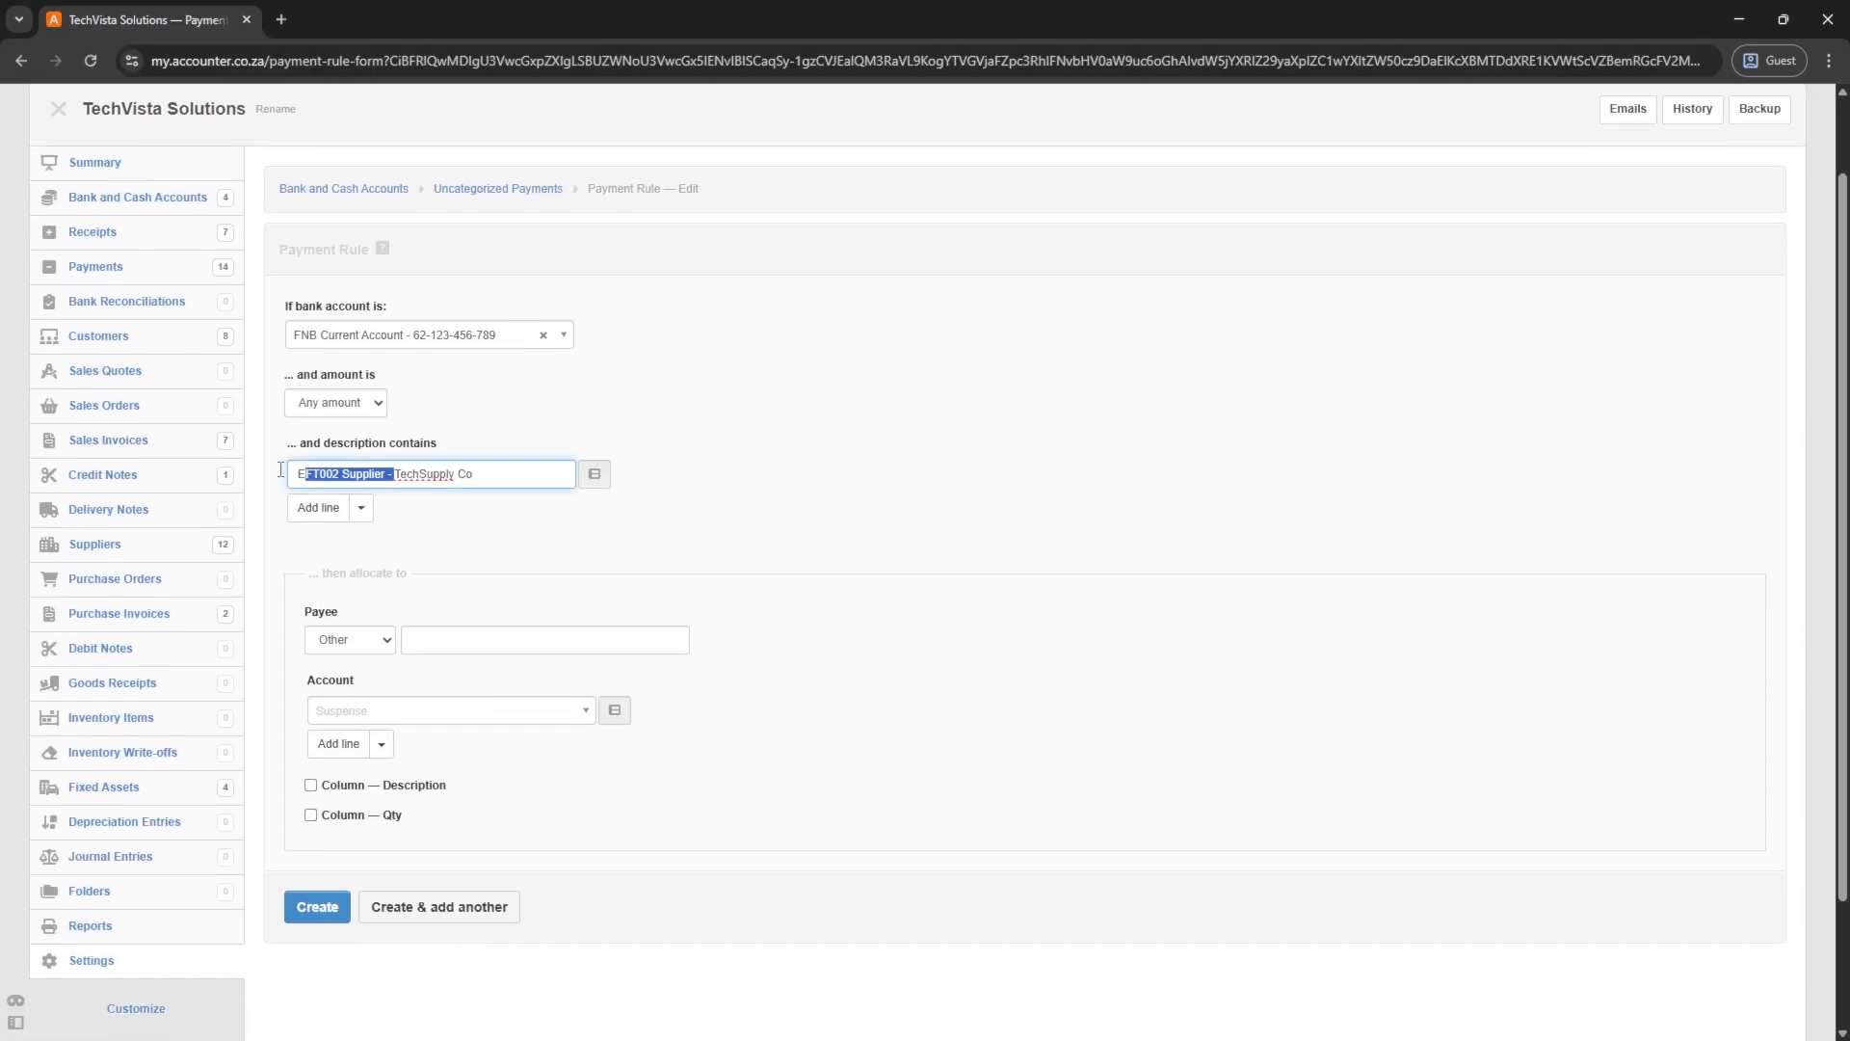
pyautogui.press('BackSpace')
pyautogui.doubleClick(415, 473)
pyautogui.press('BackSpace')
# - Allocate the rule to Accounts Payable with TechSupply Co as the supplier, and create the rule
pyautogui.click(401, 708)
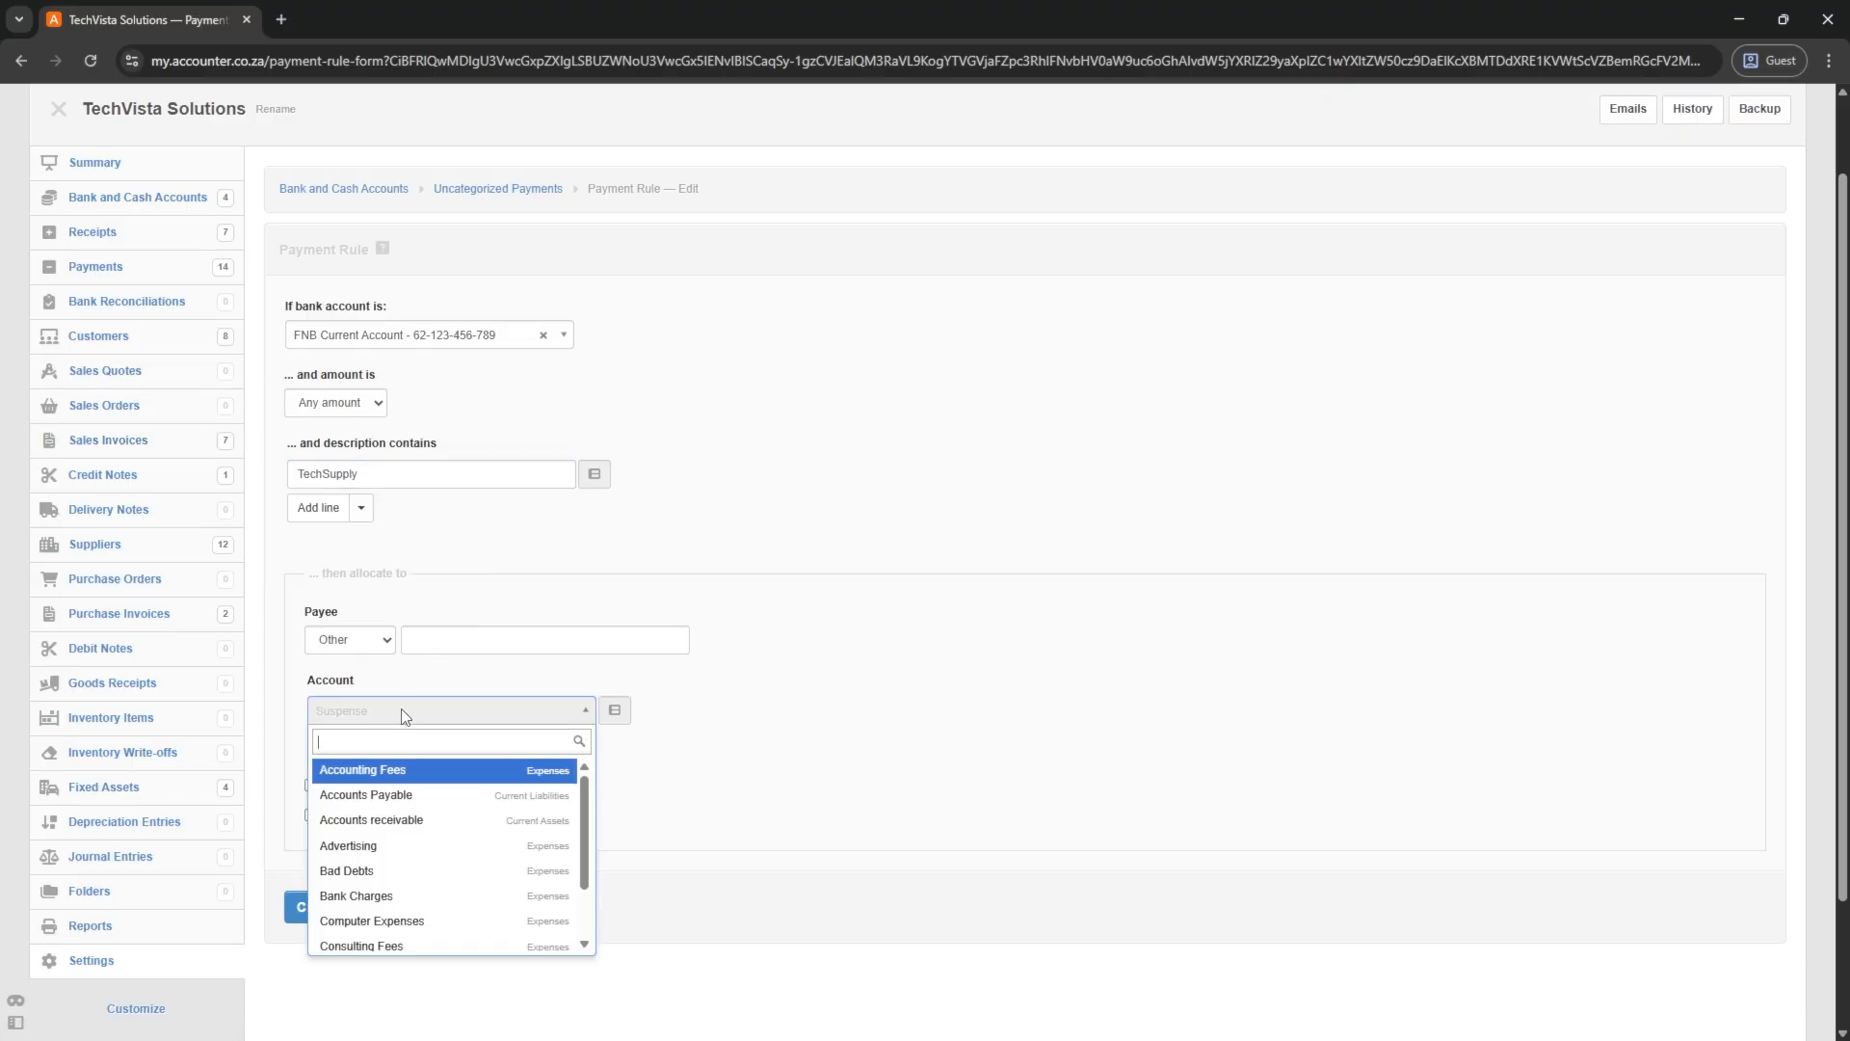
pyautogui.write('acc')
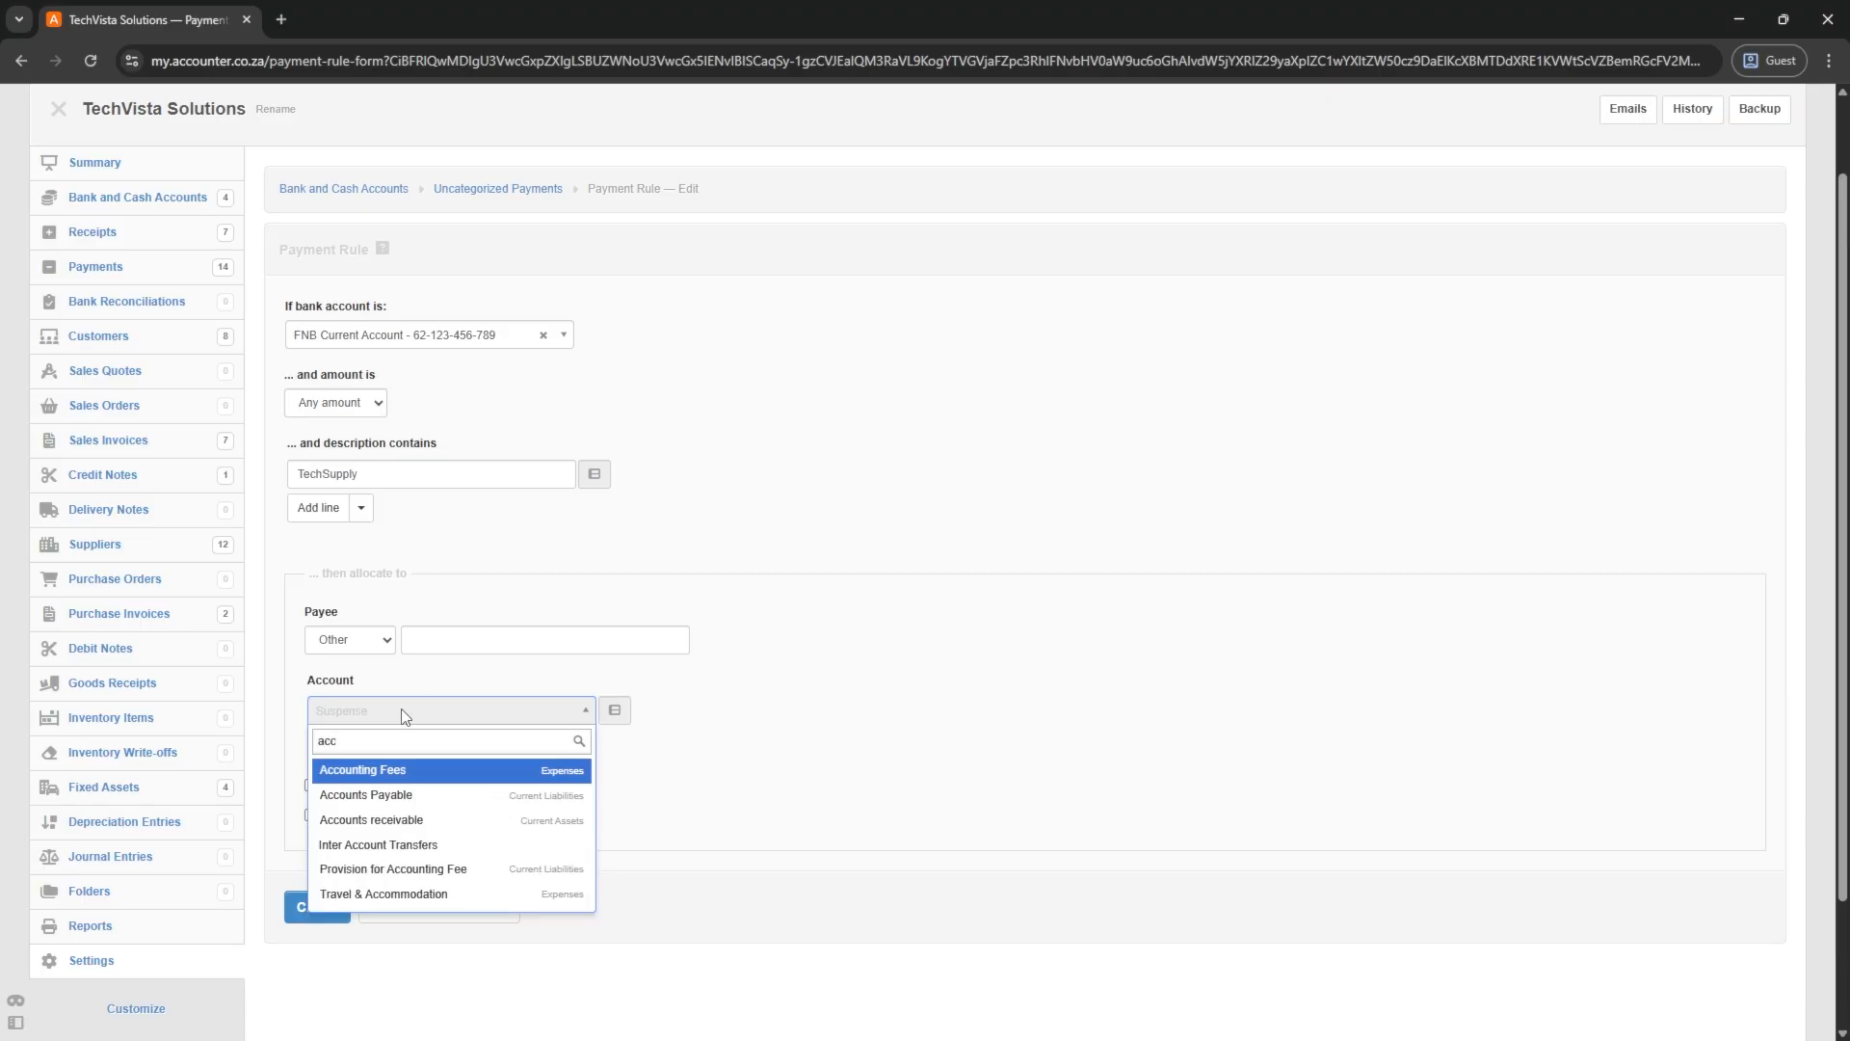
pyautogui.click(424, 795)
pyautogui.click(743, 712)
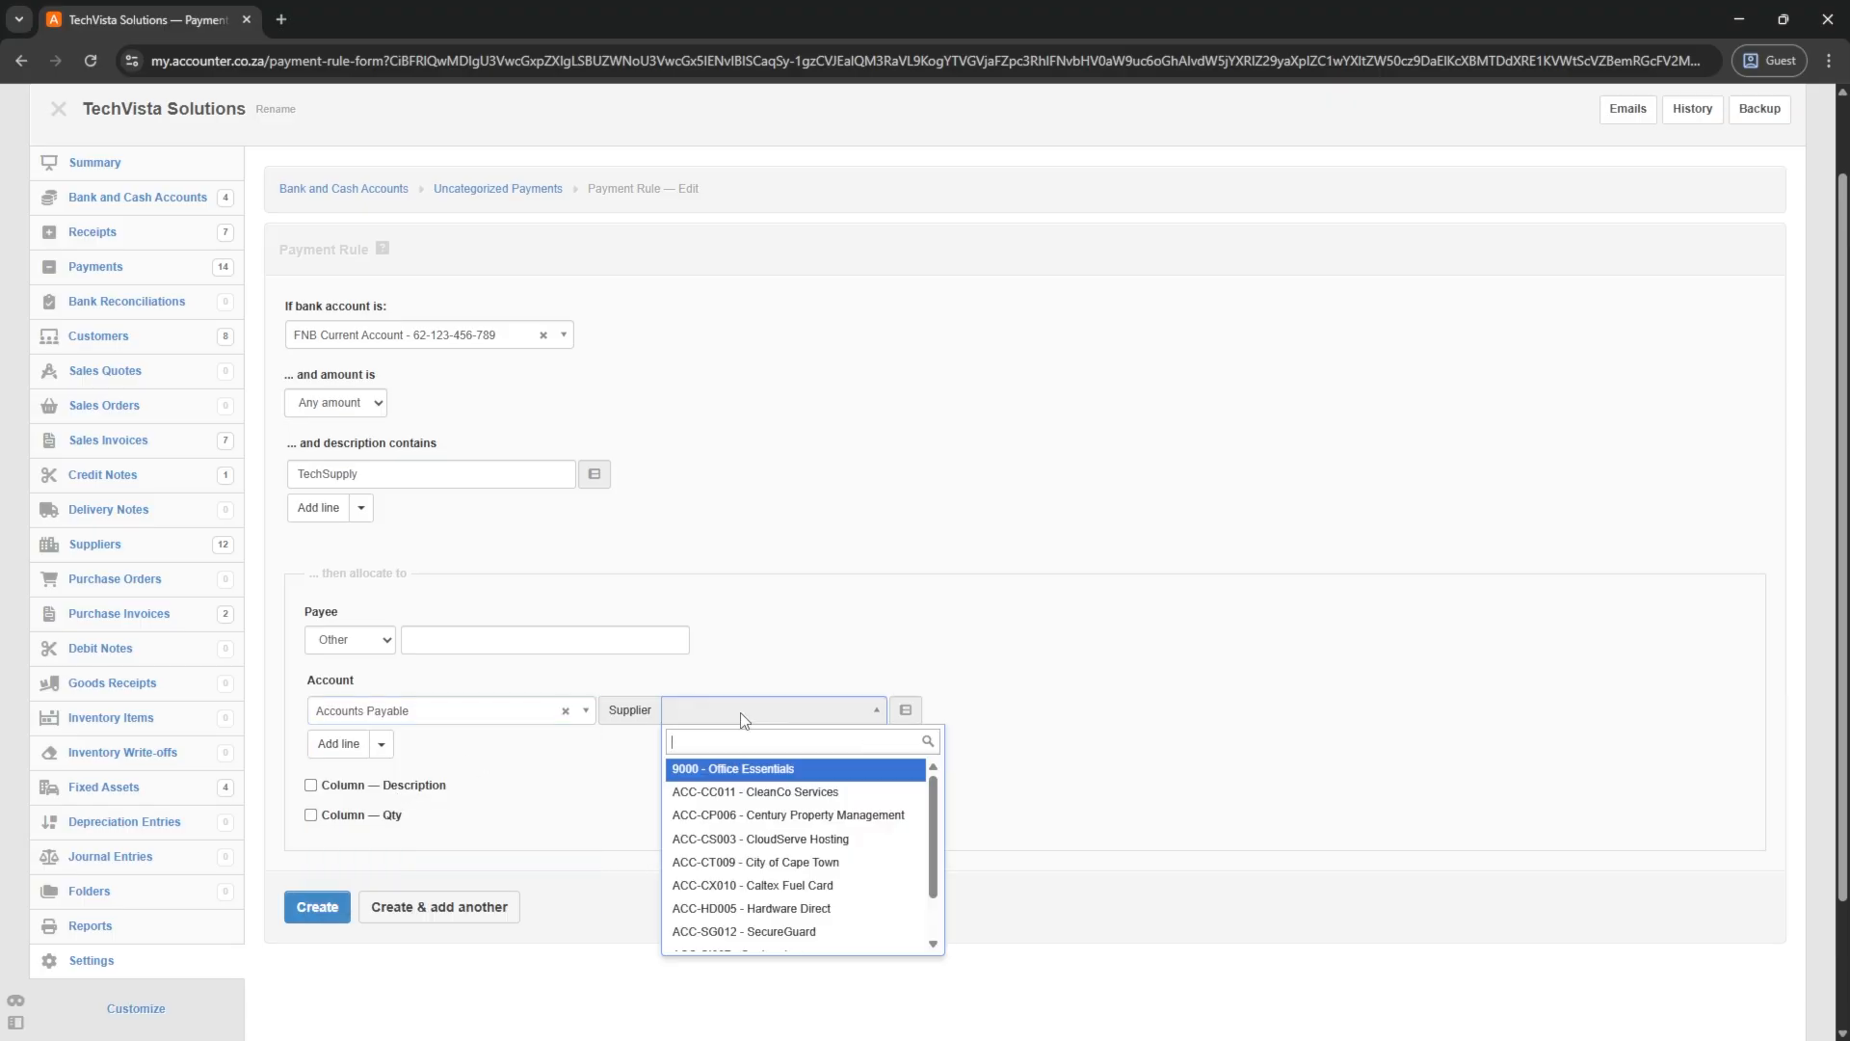
pyautogui.write('tec')
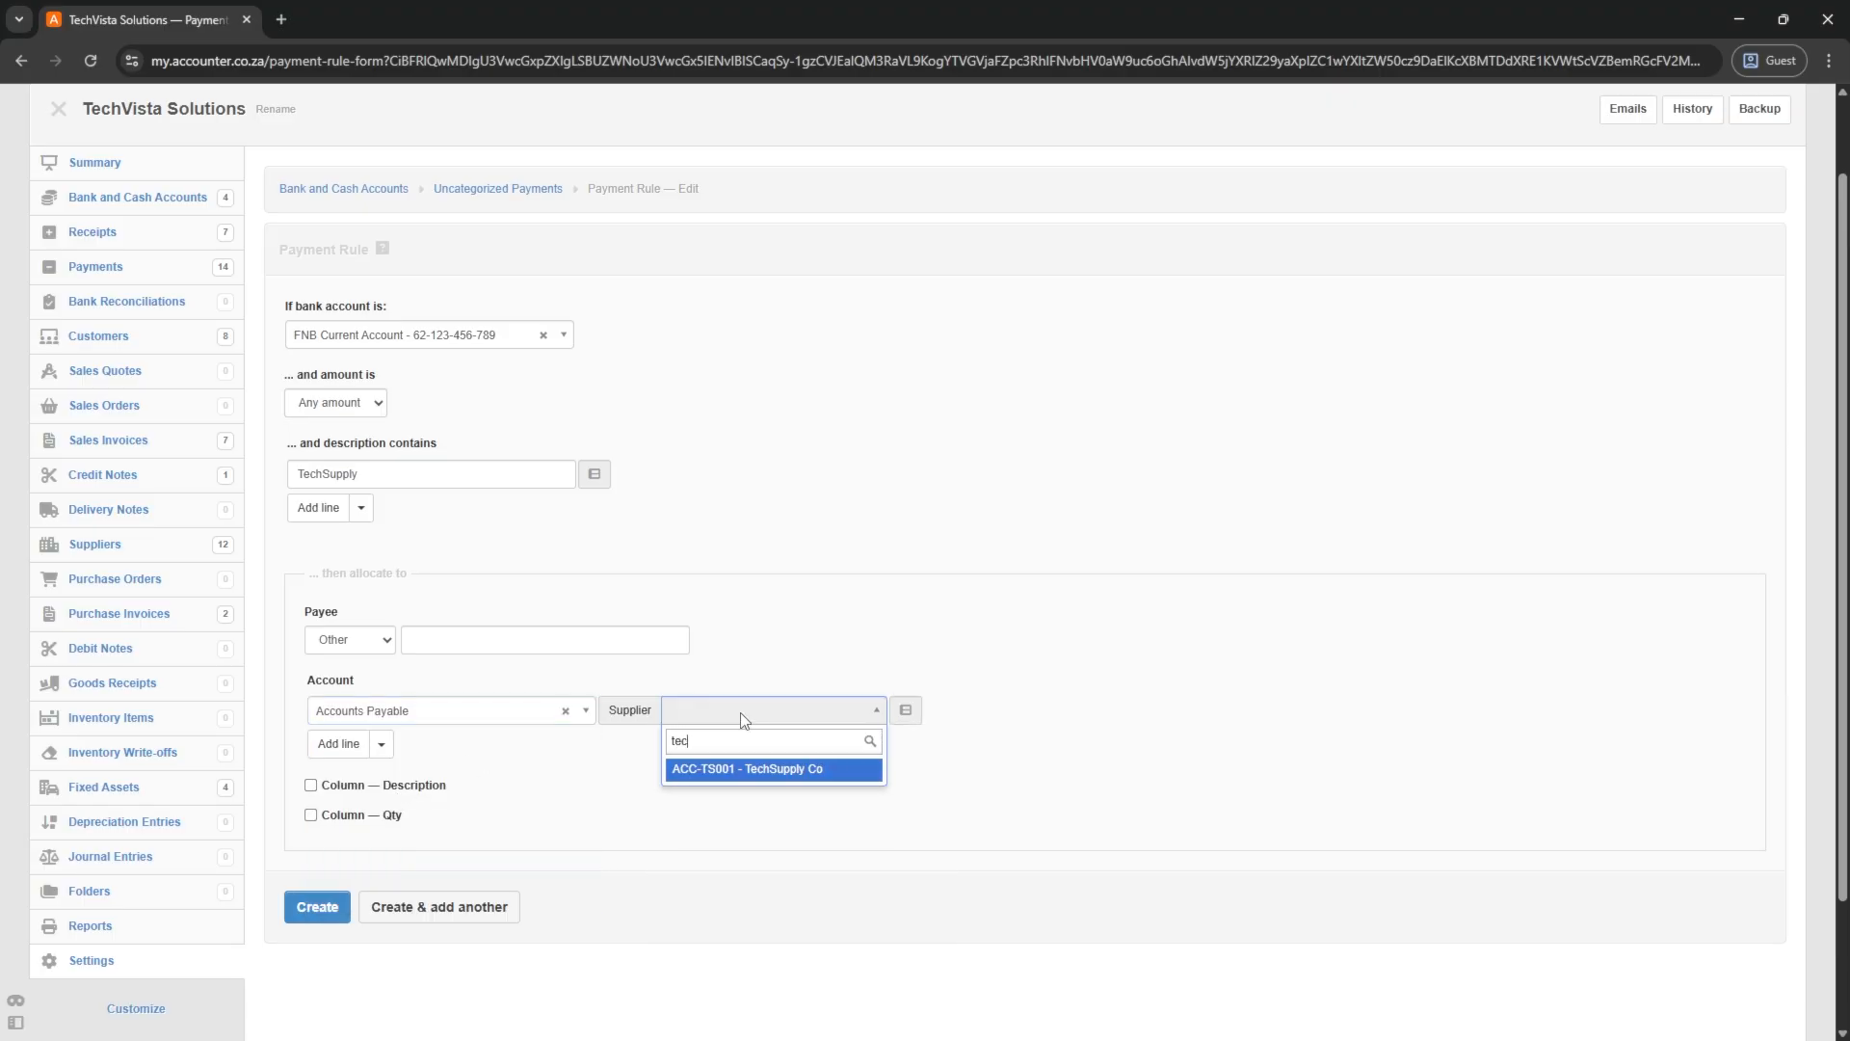
pyautogui.click(754, 770)
pyautogui.click(318, 908)
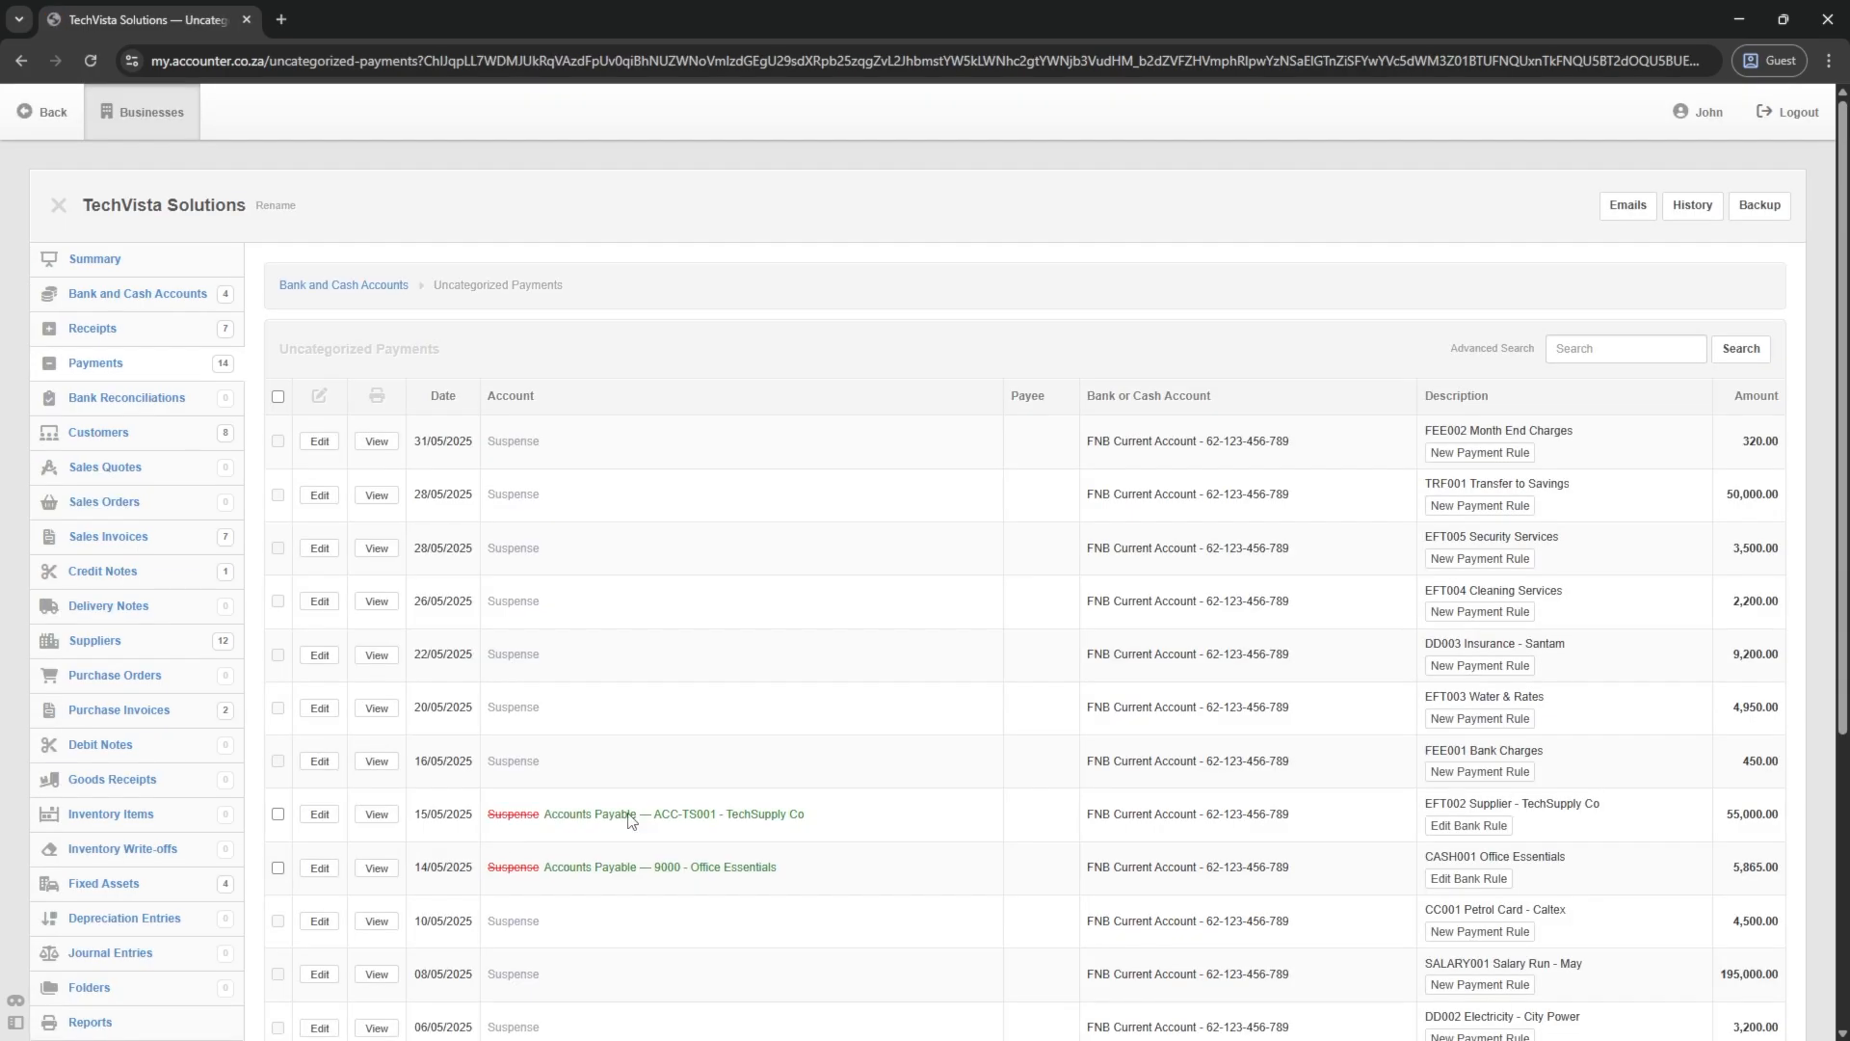
# - Start a payment rule for the FEE002 Month End Charges payment and shorten its description condition to "Month End Charges"
pyautogui.scroll(-6, 915, 684)
pyautogui.scroll(5, 690, 566)
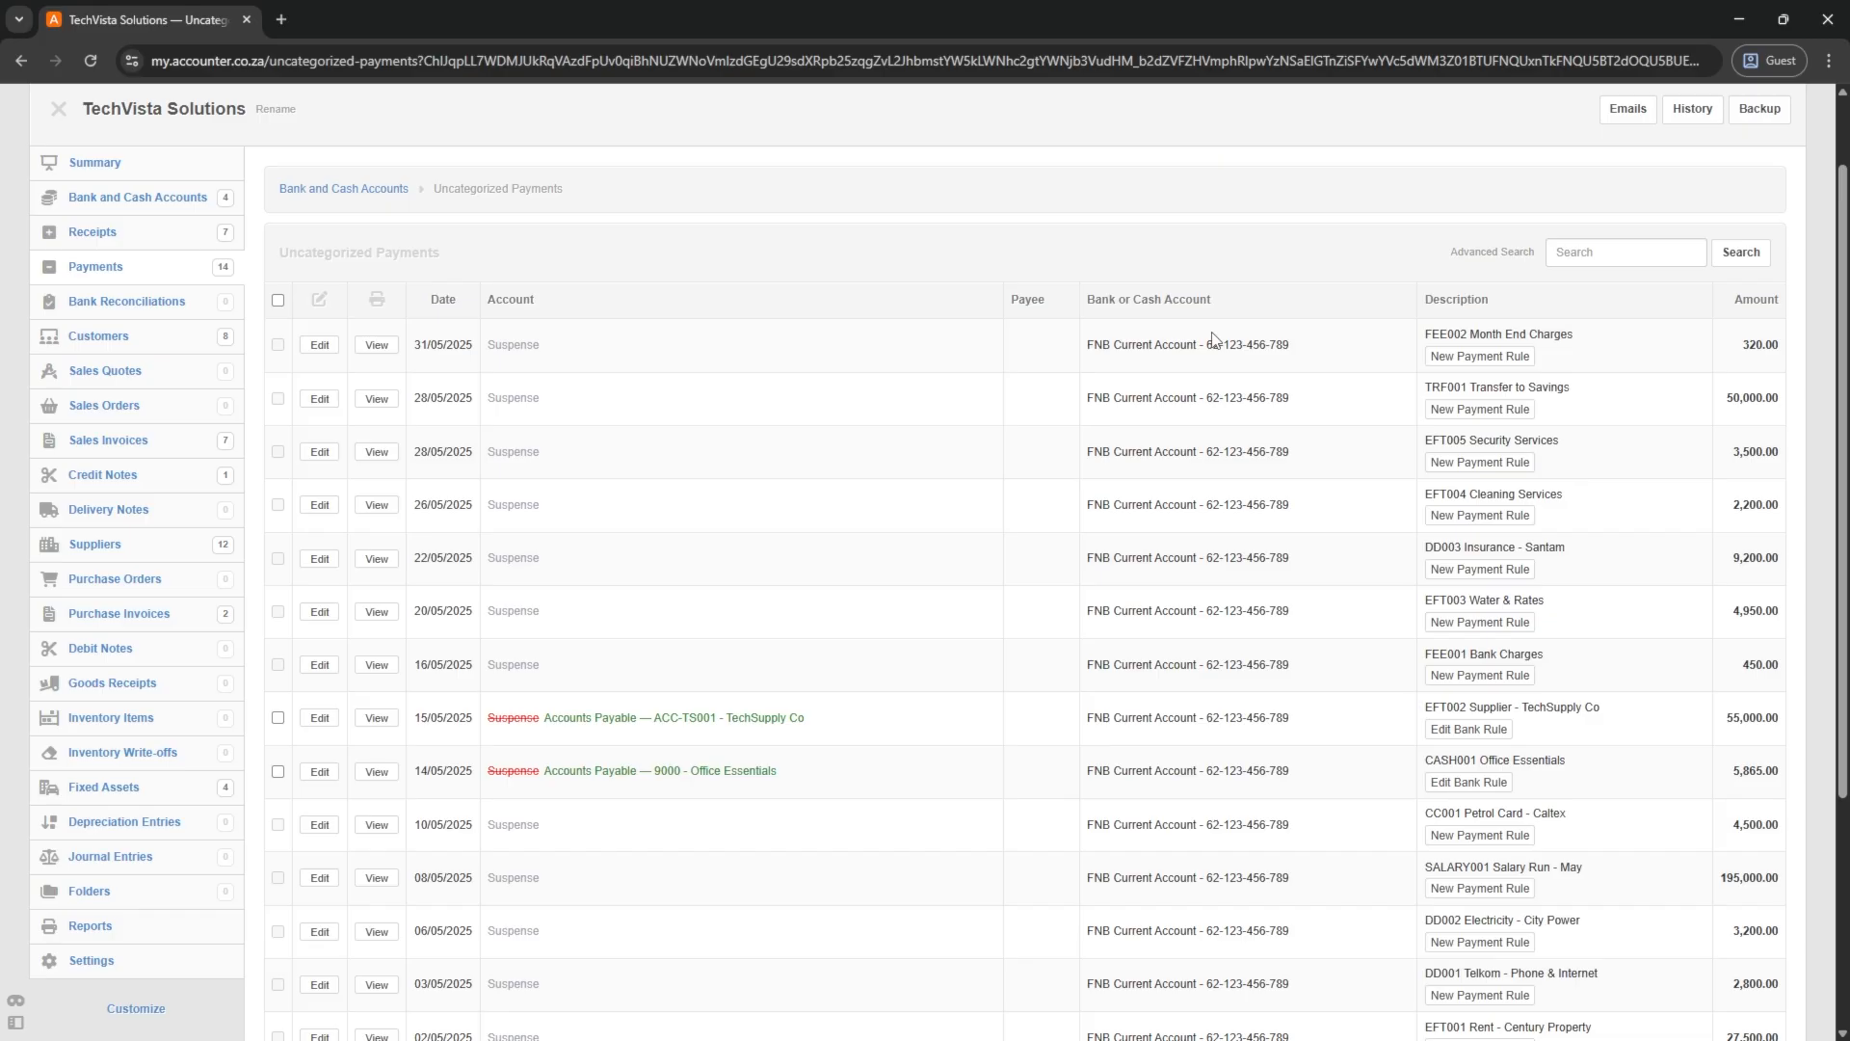
pyautogui.click(1464, 358)
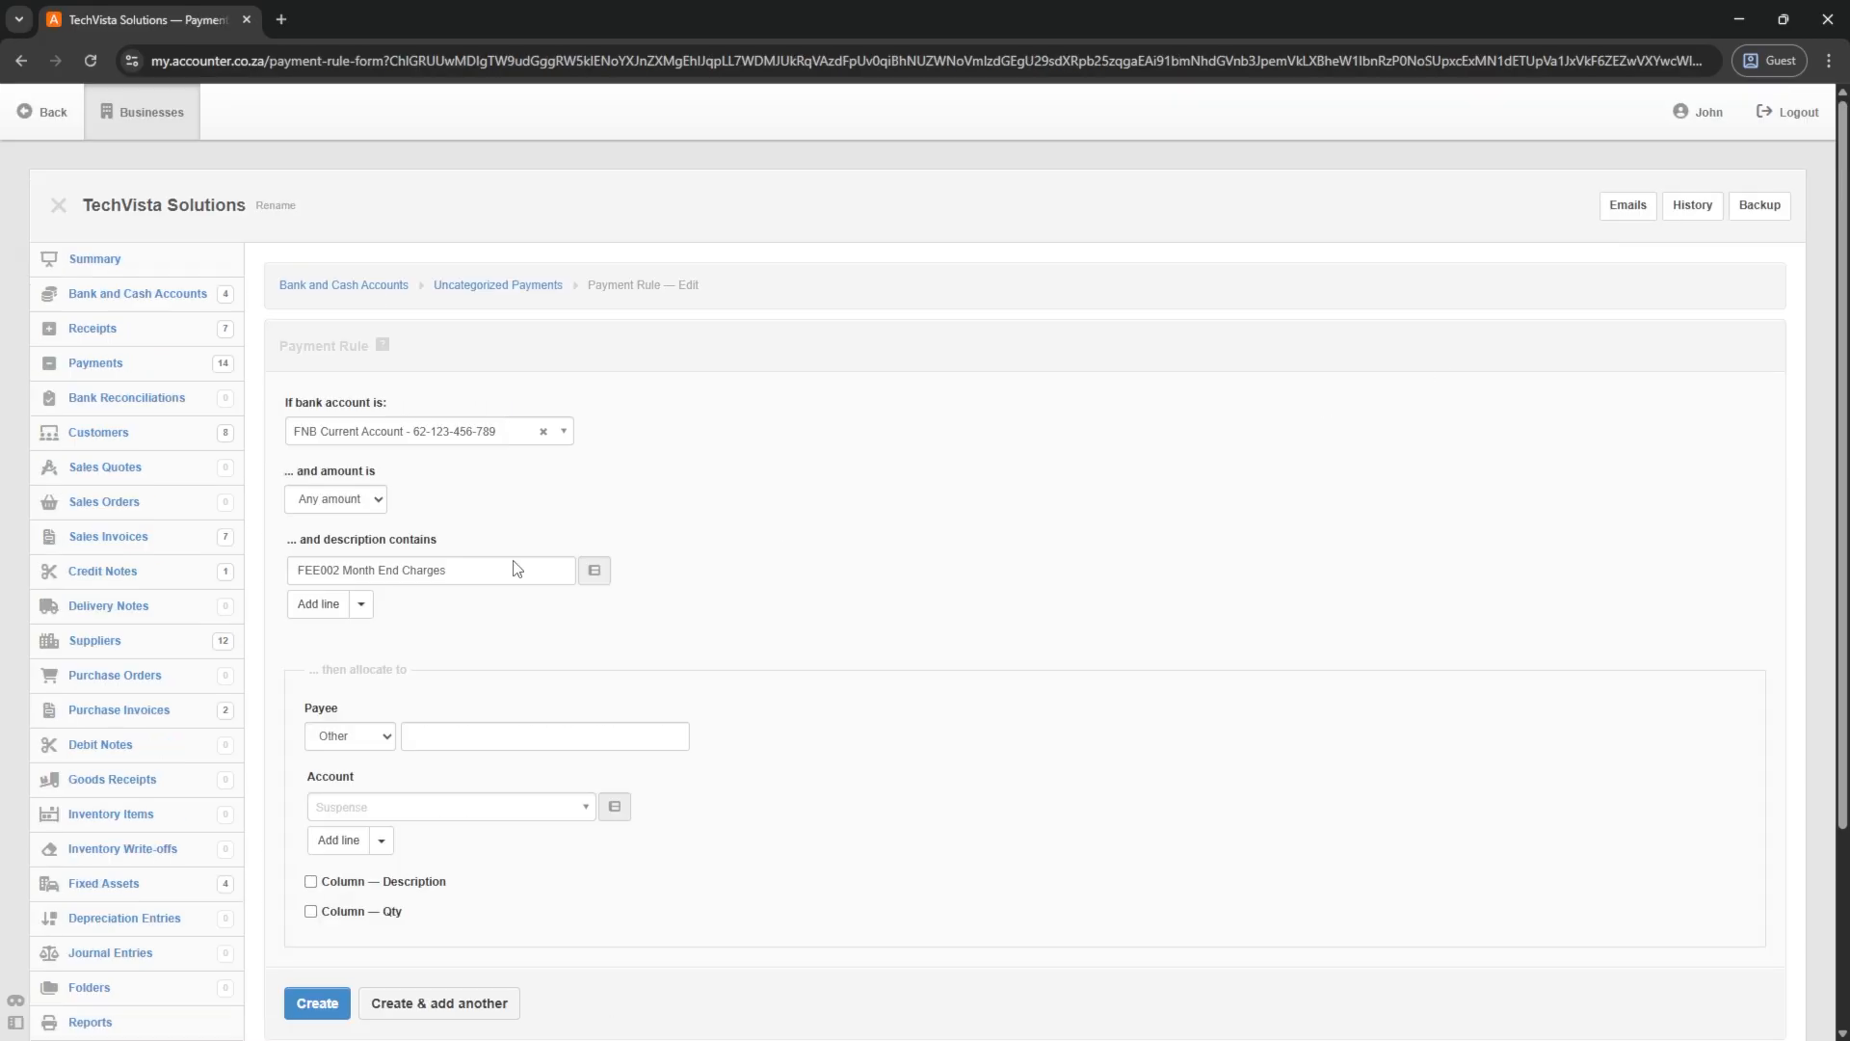
pyautogui.moveTo(345, 571); pyautogui.dragTo(236, 570)
pyautogui.press('BackSpace')
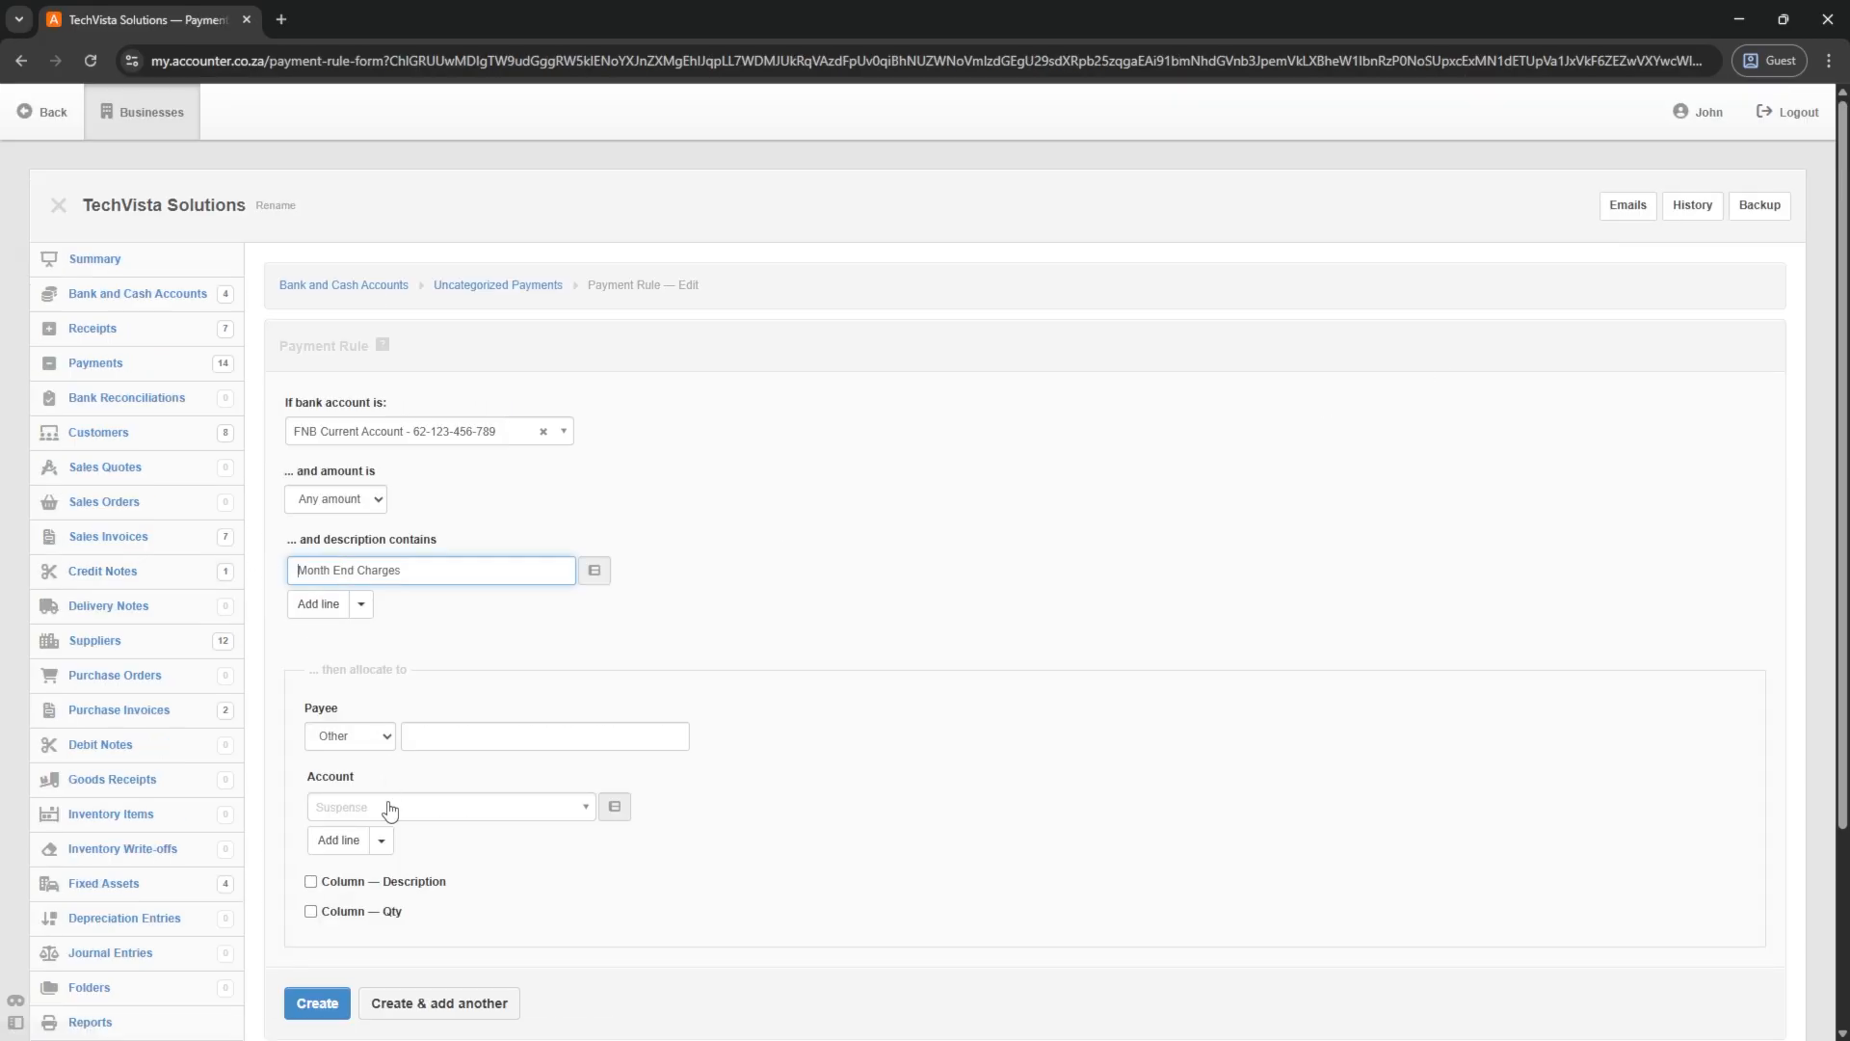
# - Allocate the rule to the Bank Charges account with the VAT 15% tax code, and create the rule
pyautogui.click(422, 802)
pyautogui.write('bank')
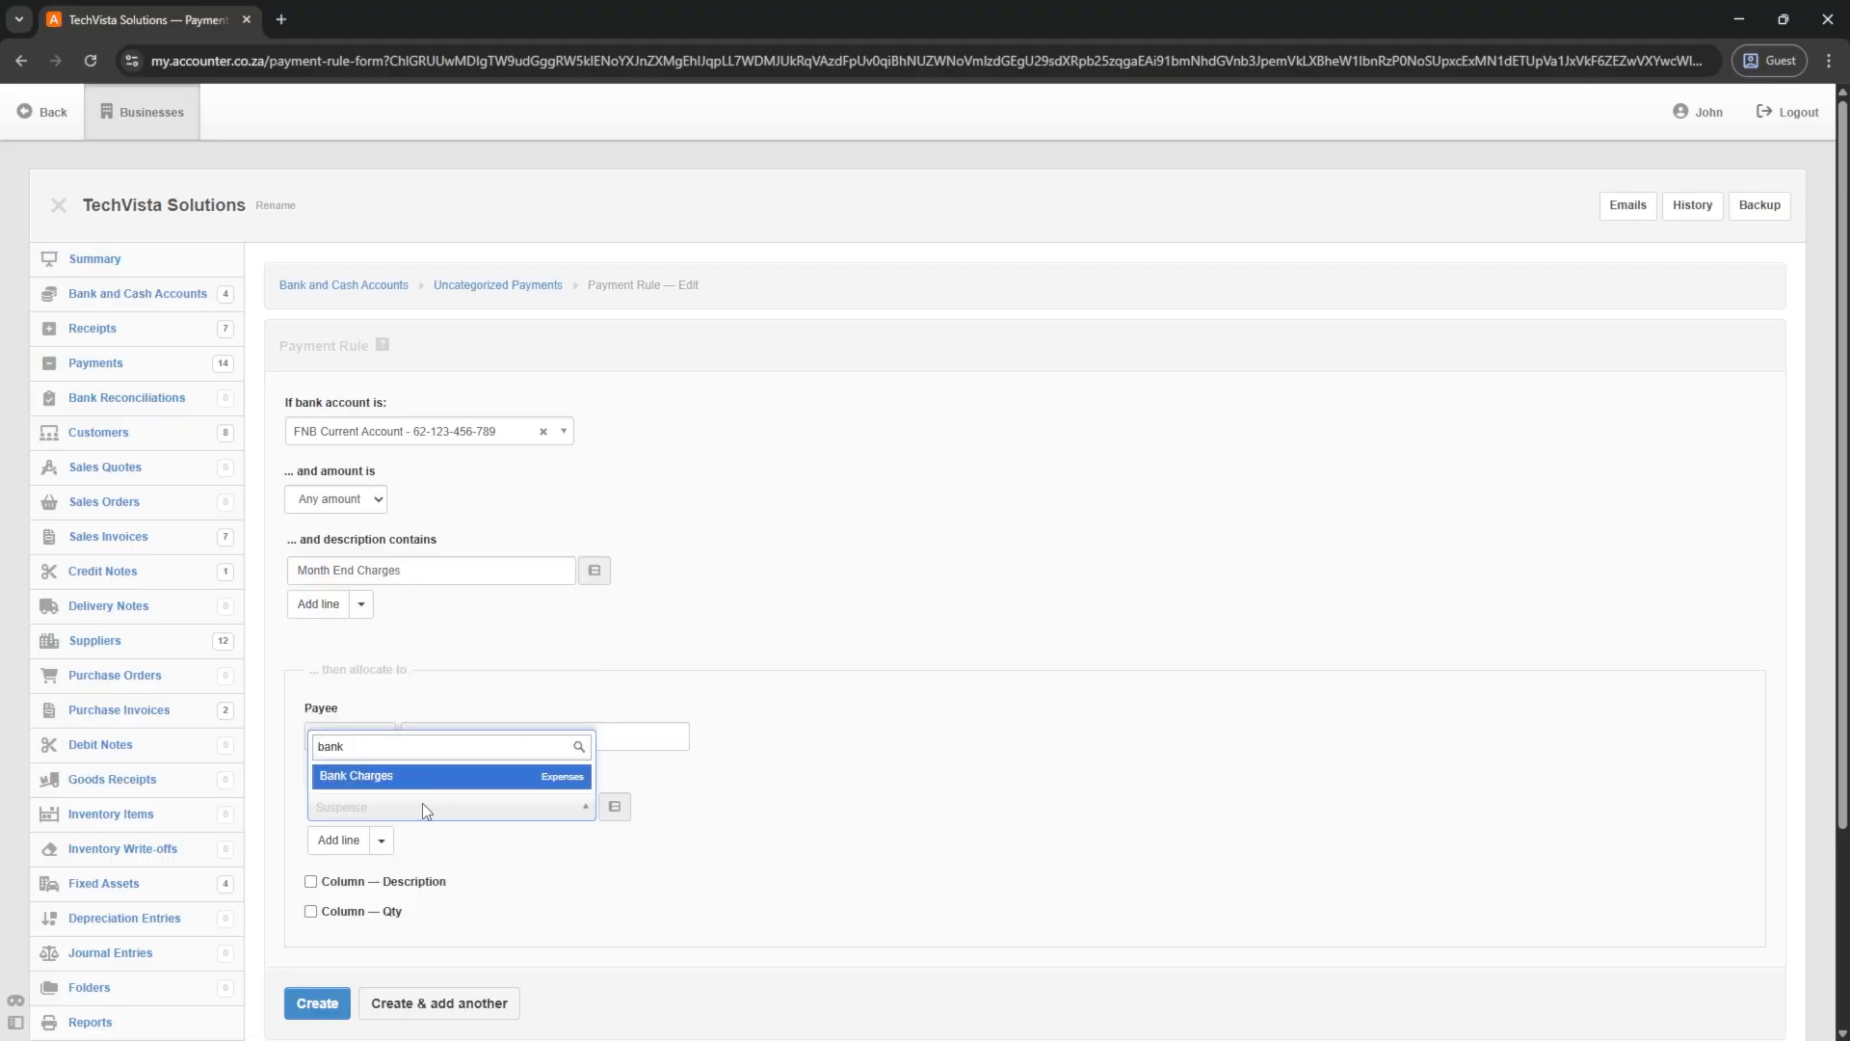
pyautogui.click(441, 772)
pyautogui.click(627, 808)
pyautogui.click(627, 978)
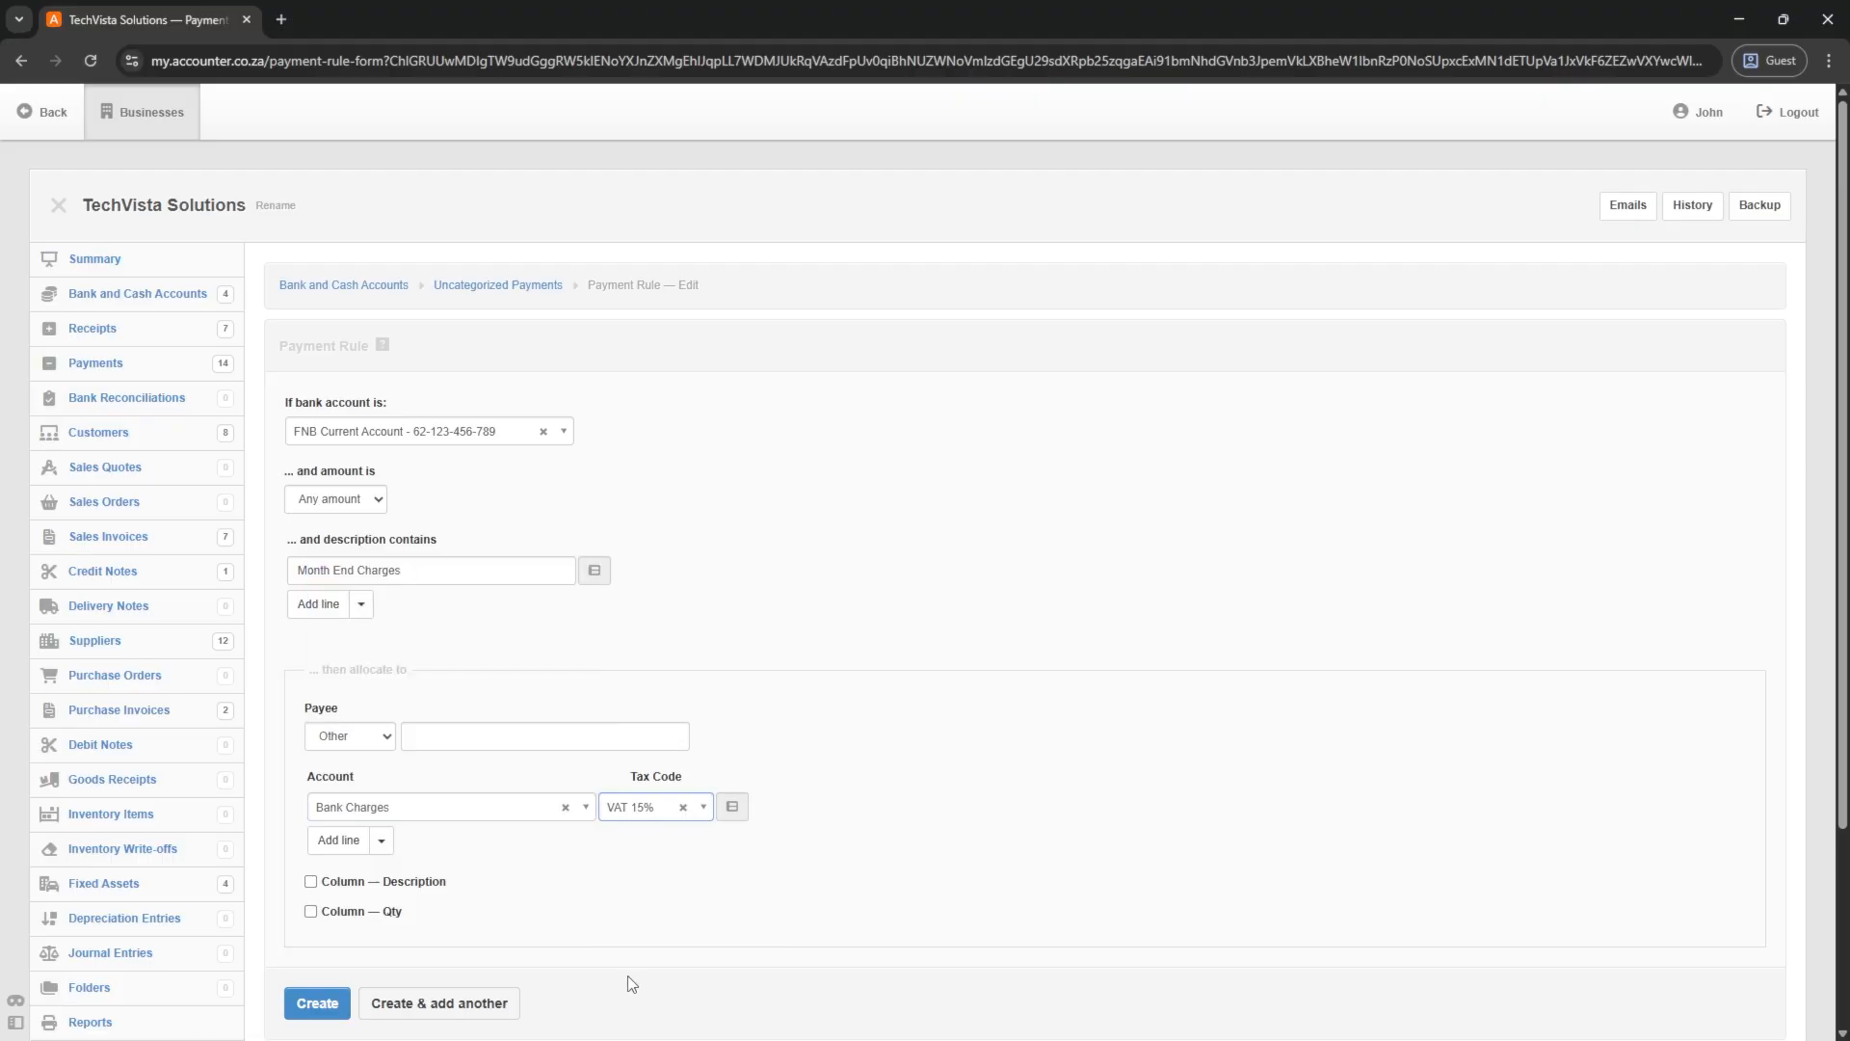
pyautogui.click(317, 1002)
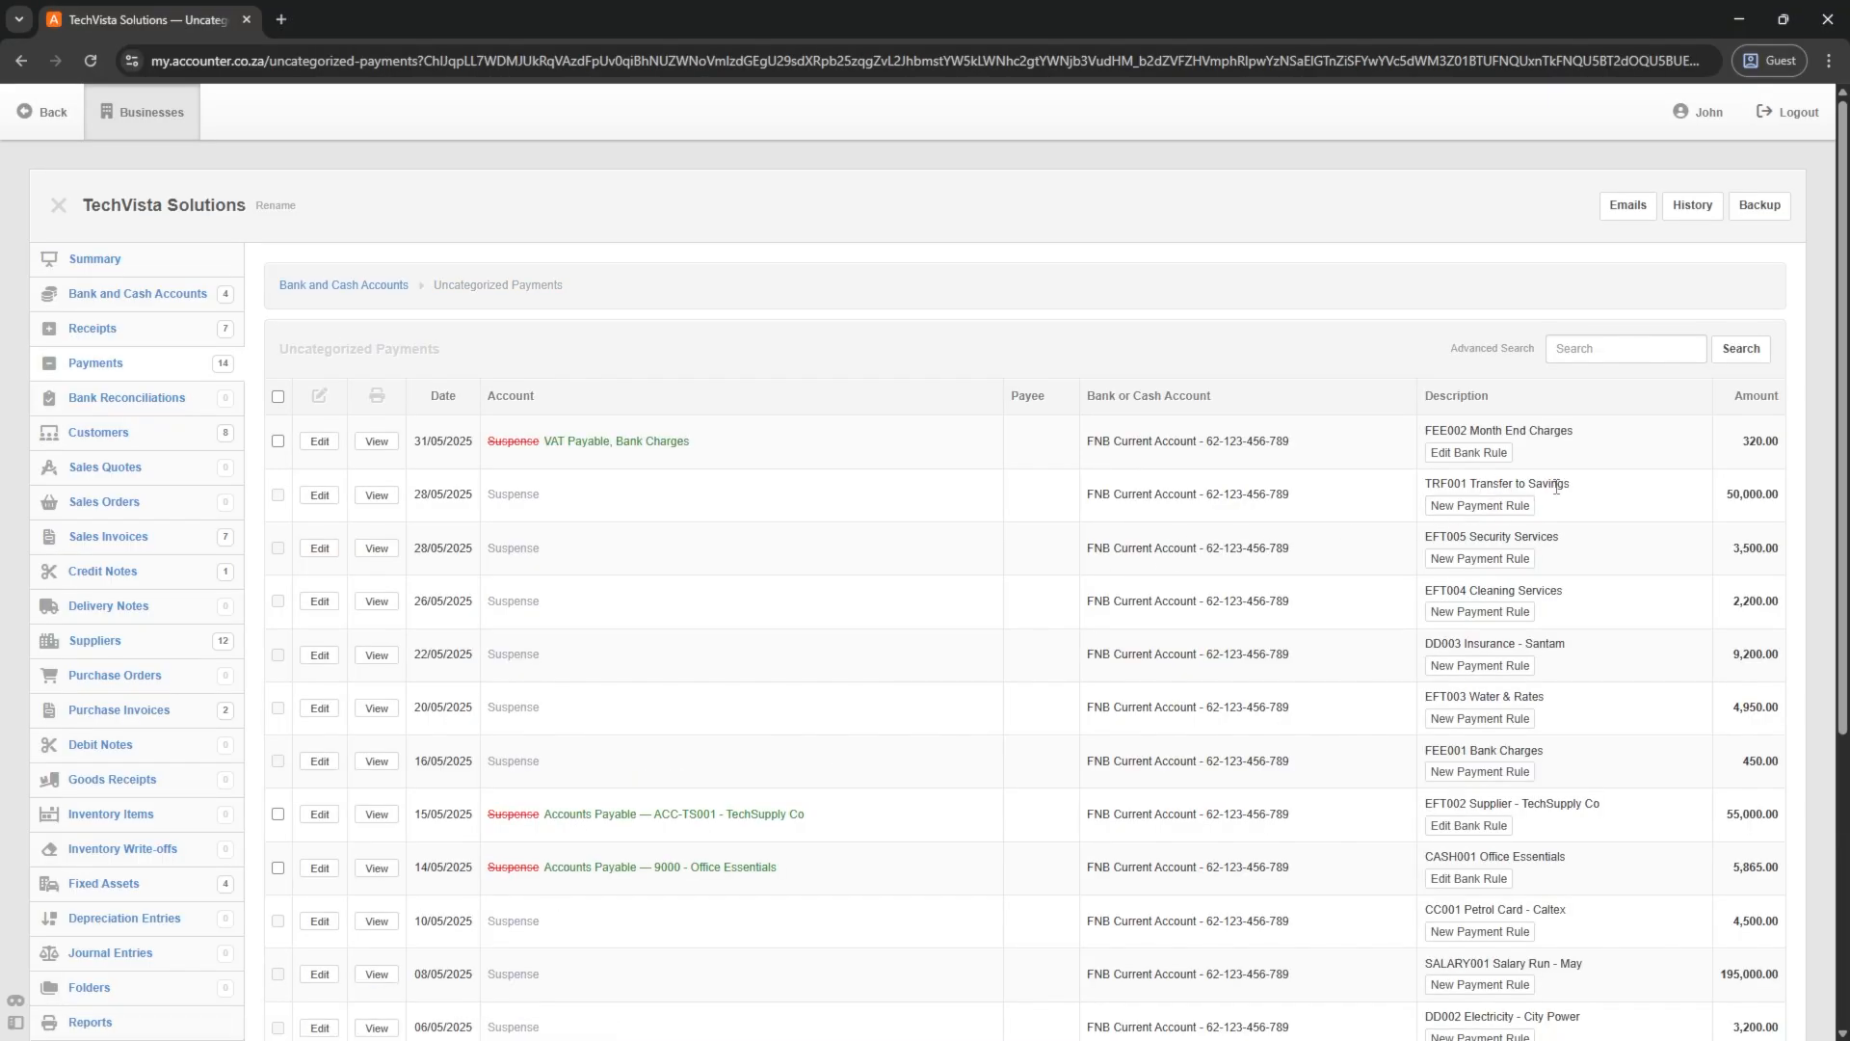
# - Start a payment rule for the TRF001 Transfer to Savings payment and open its account choices
pyautogui.click(1452, 510)
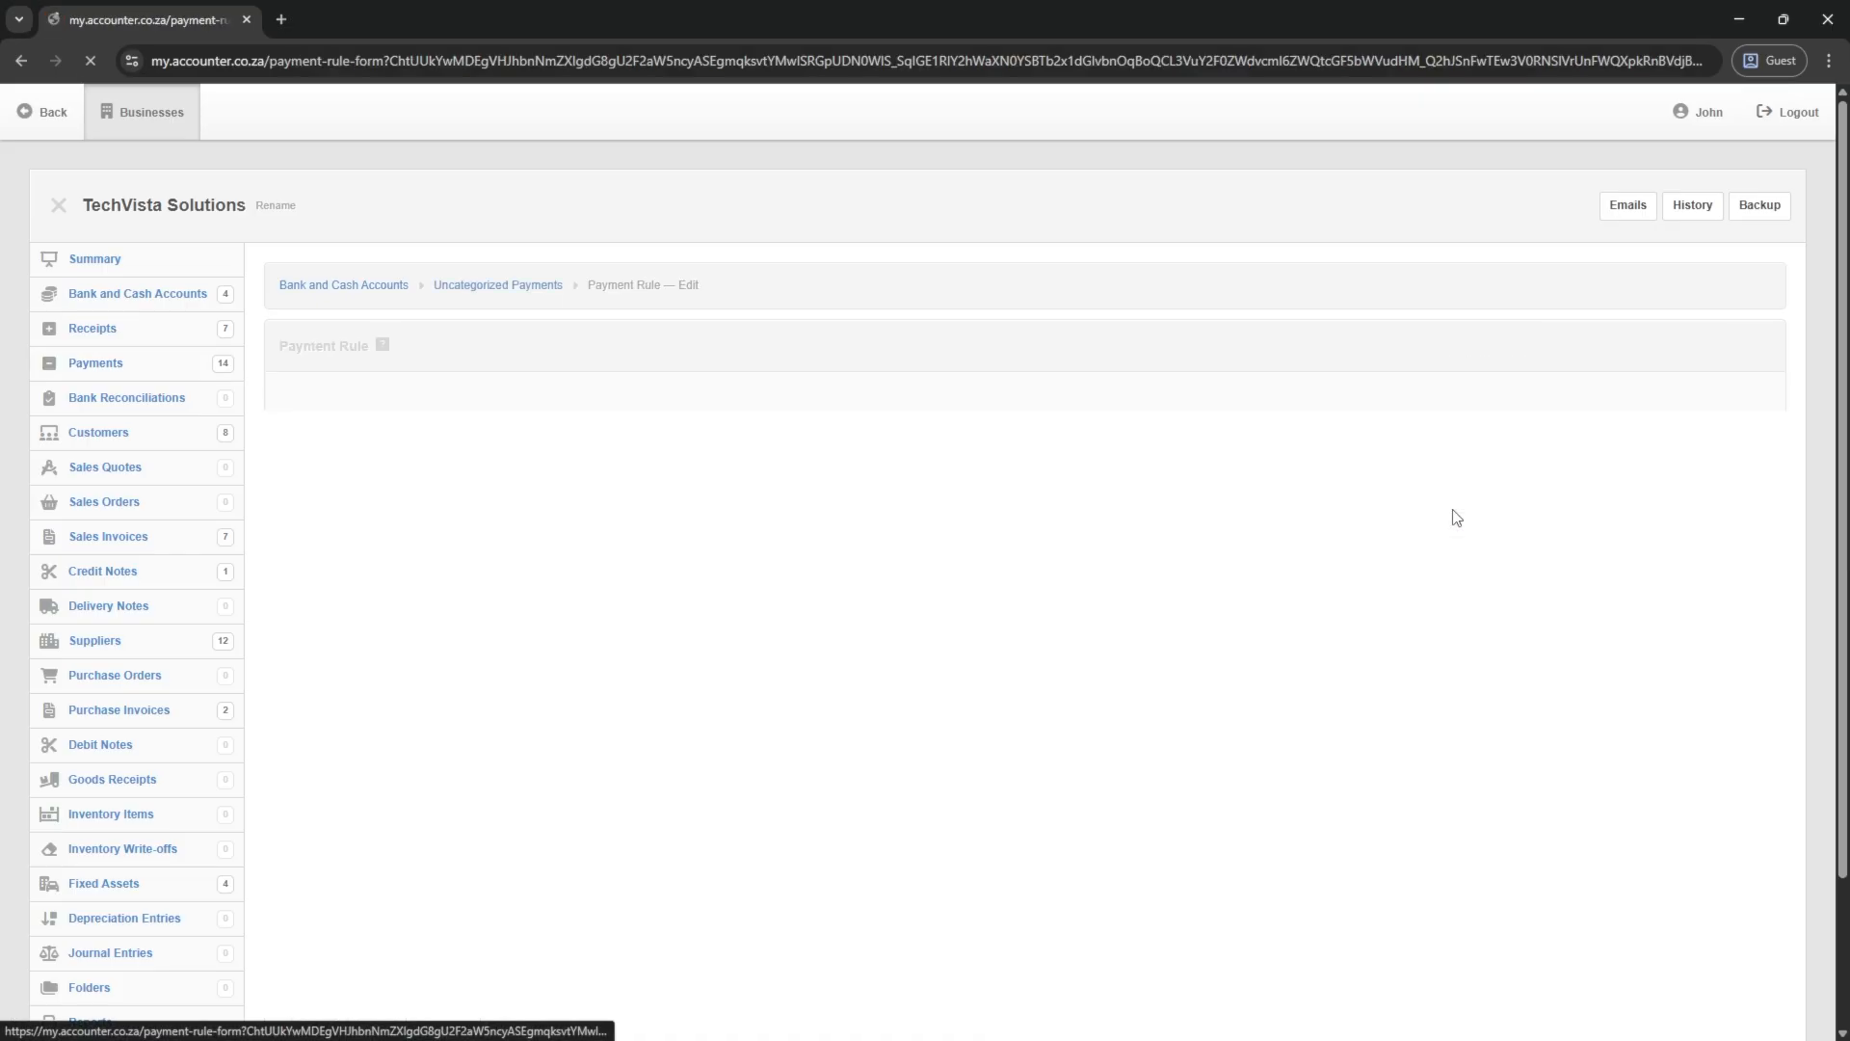
pyautogui.click(353, 806)
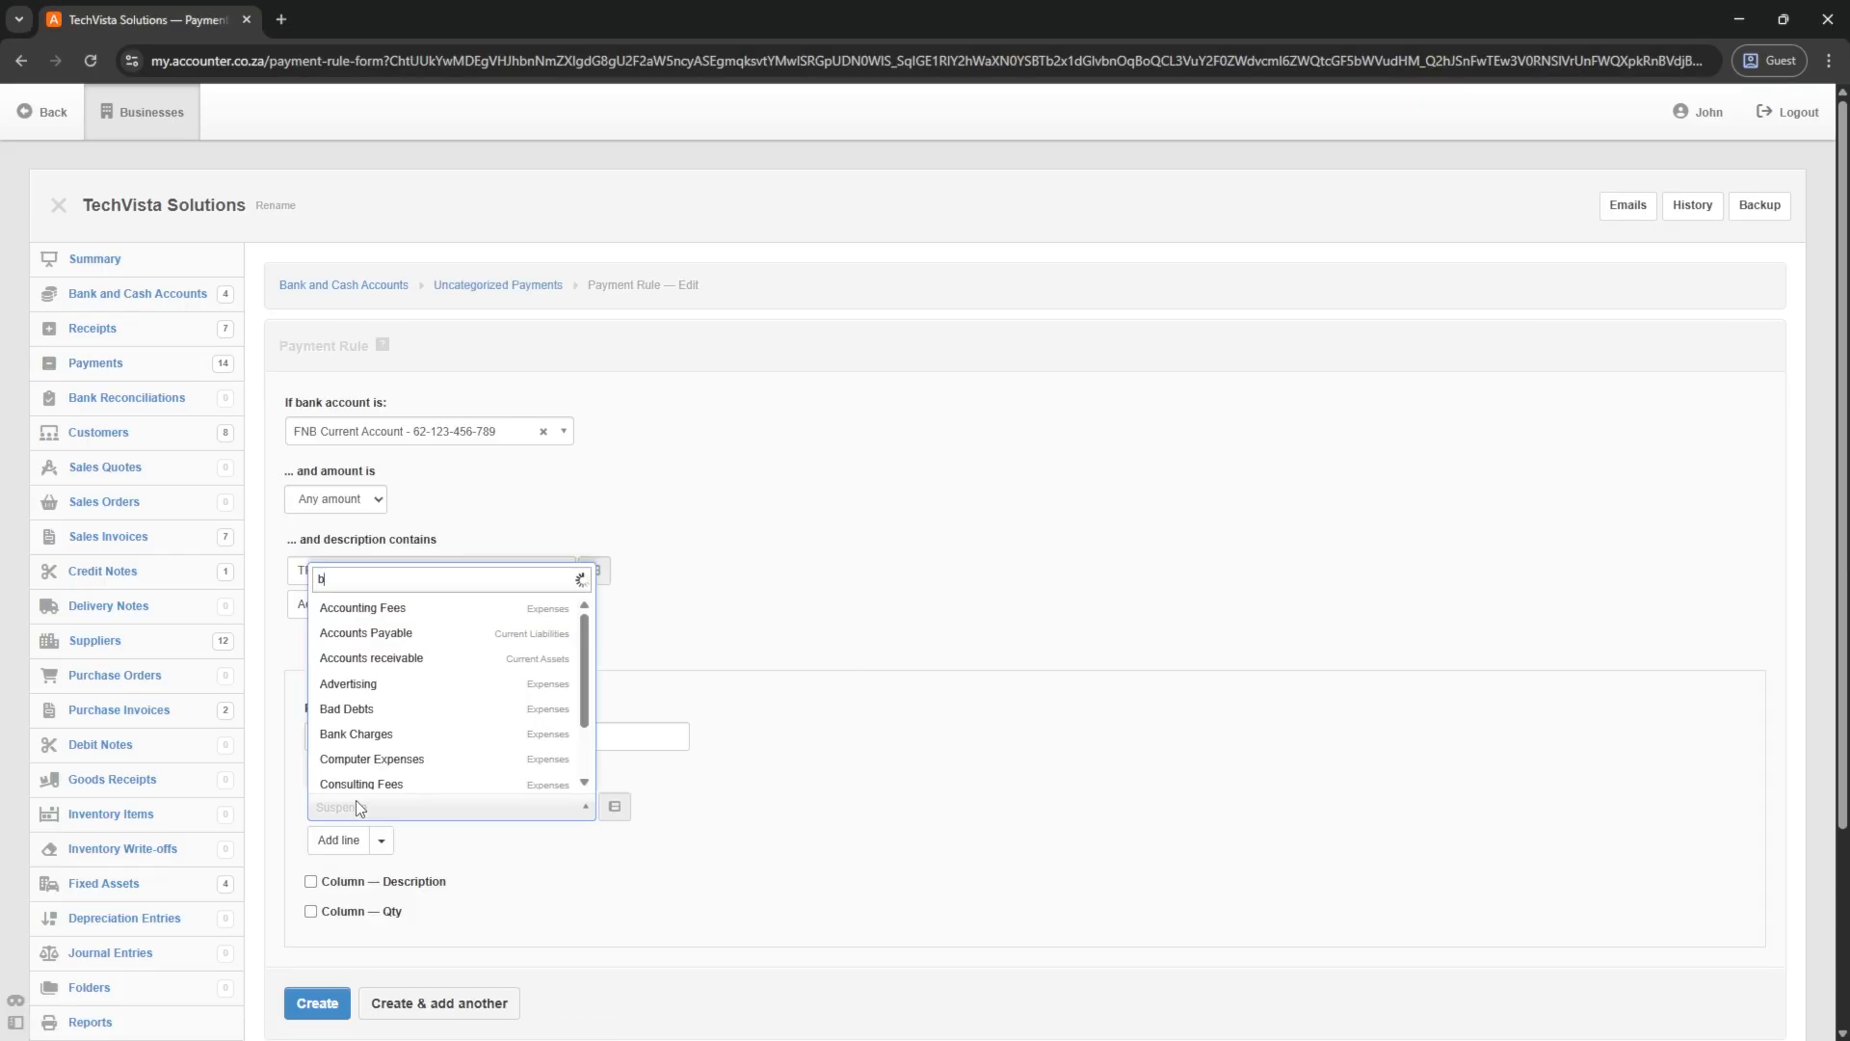
pyautogui.write('bank')
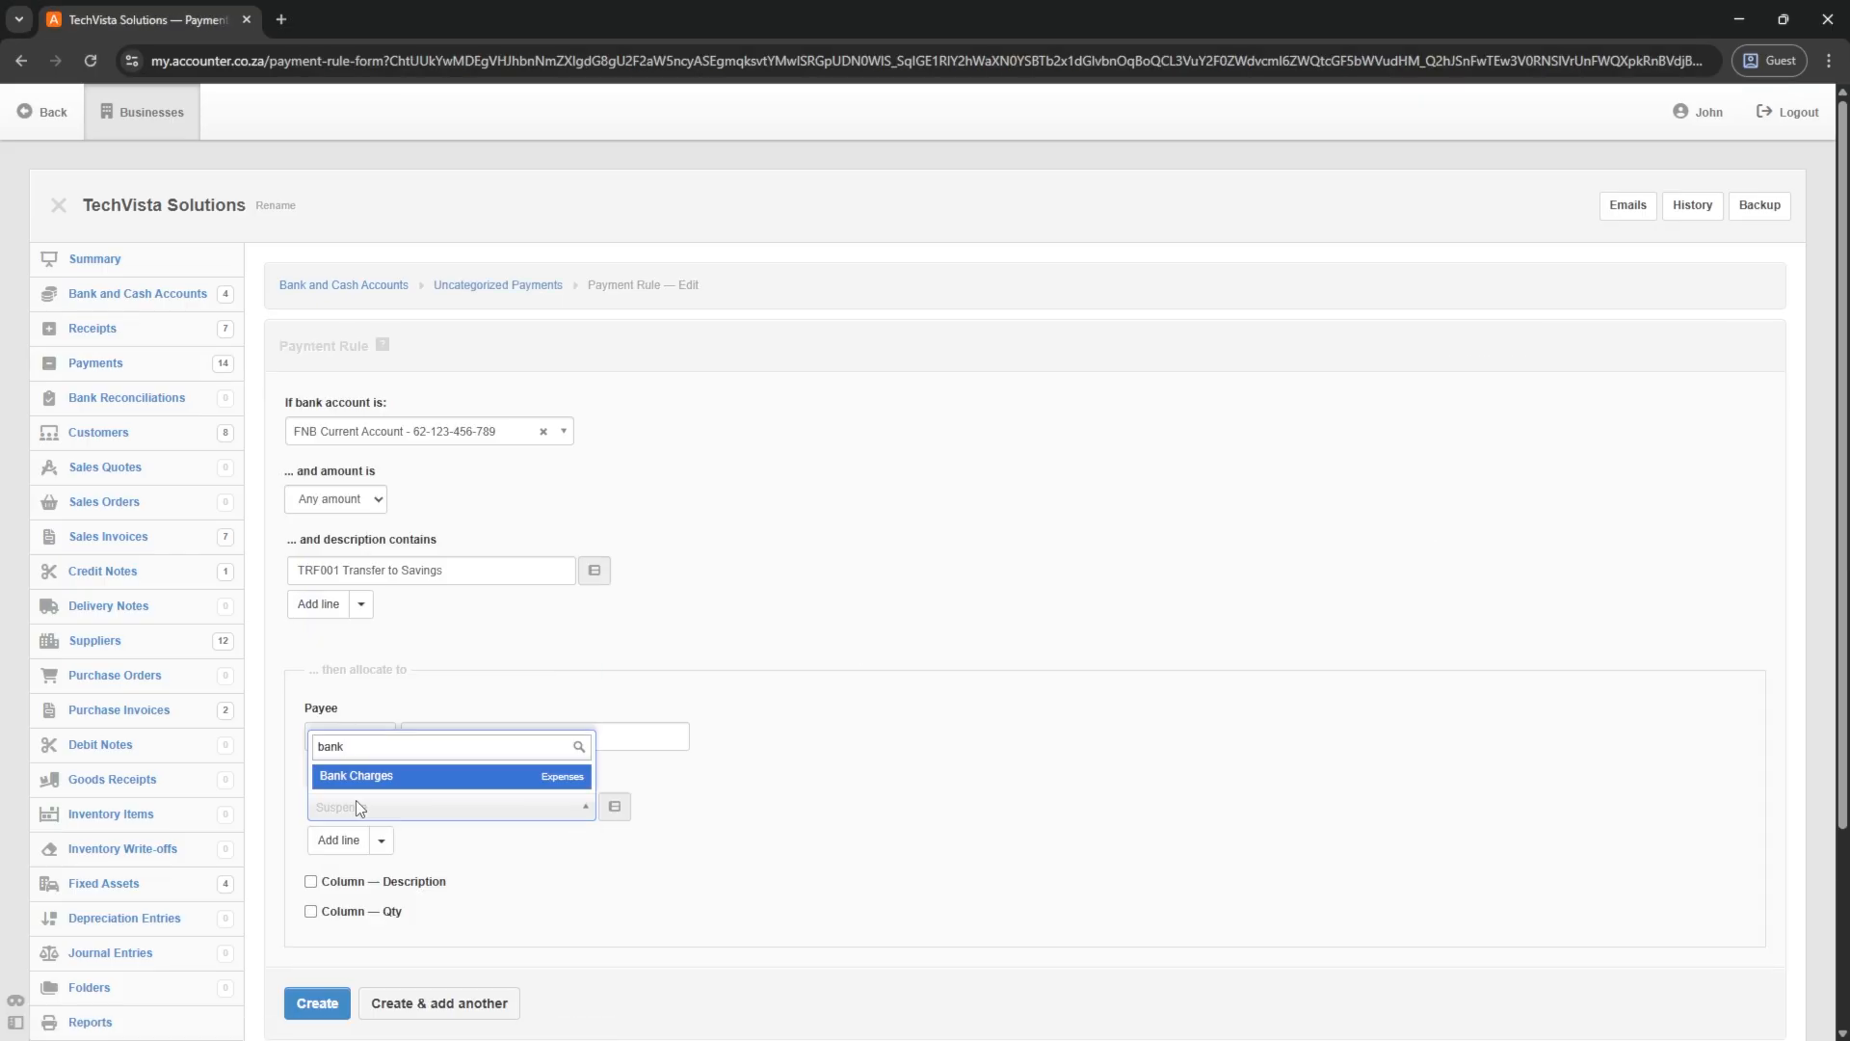
pyautogui.press('BackSpace')
pyautogui.press('BackSpace')
pyautogui.press('BackSpace')
pyautogui.press('BackSpace')
# - Allocate the rule to Inter Account Transfers with the Standard Bank Savings account as the bank or cash account
pyautogui.write('trAN')
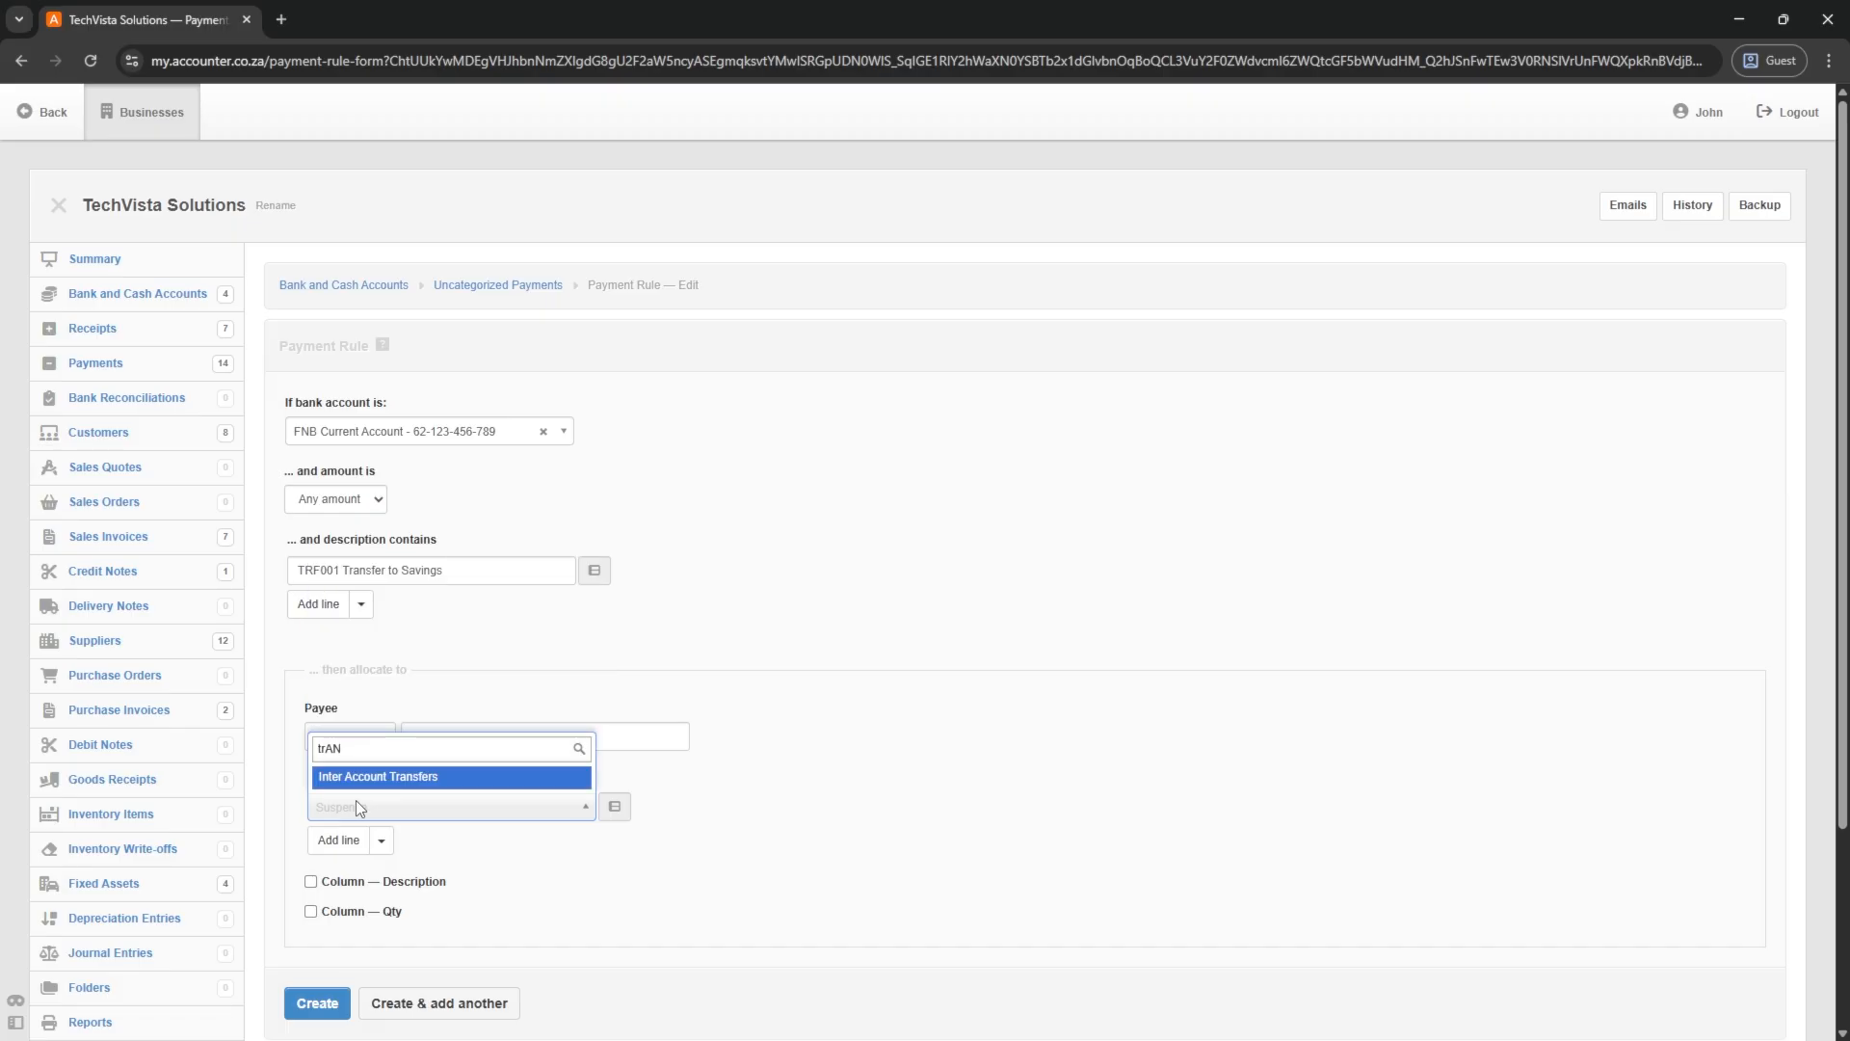
pyautogui.click(417, 776)
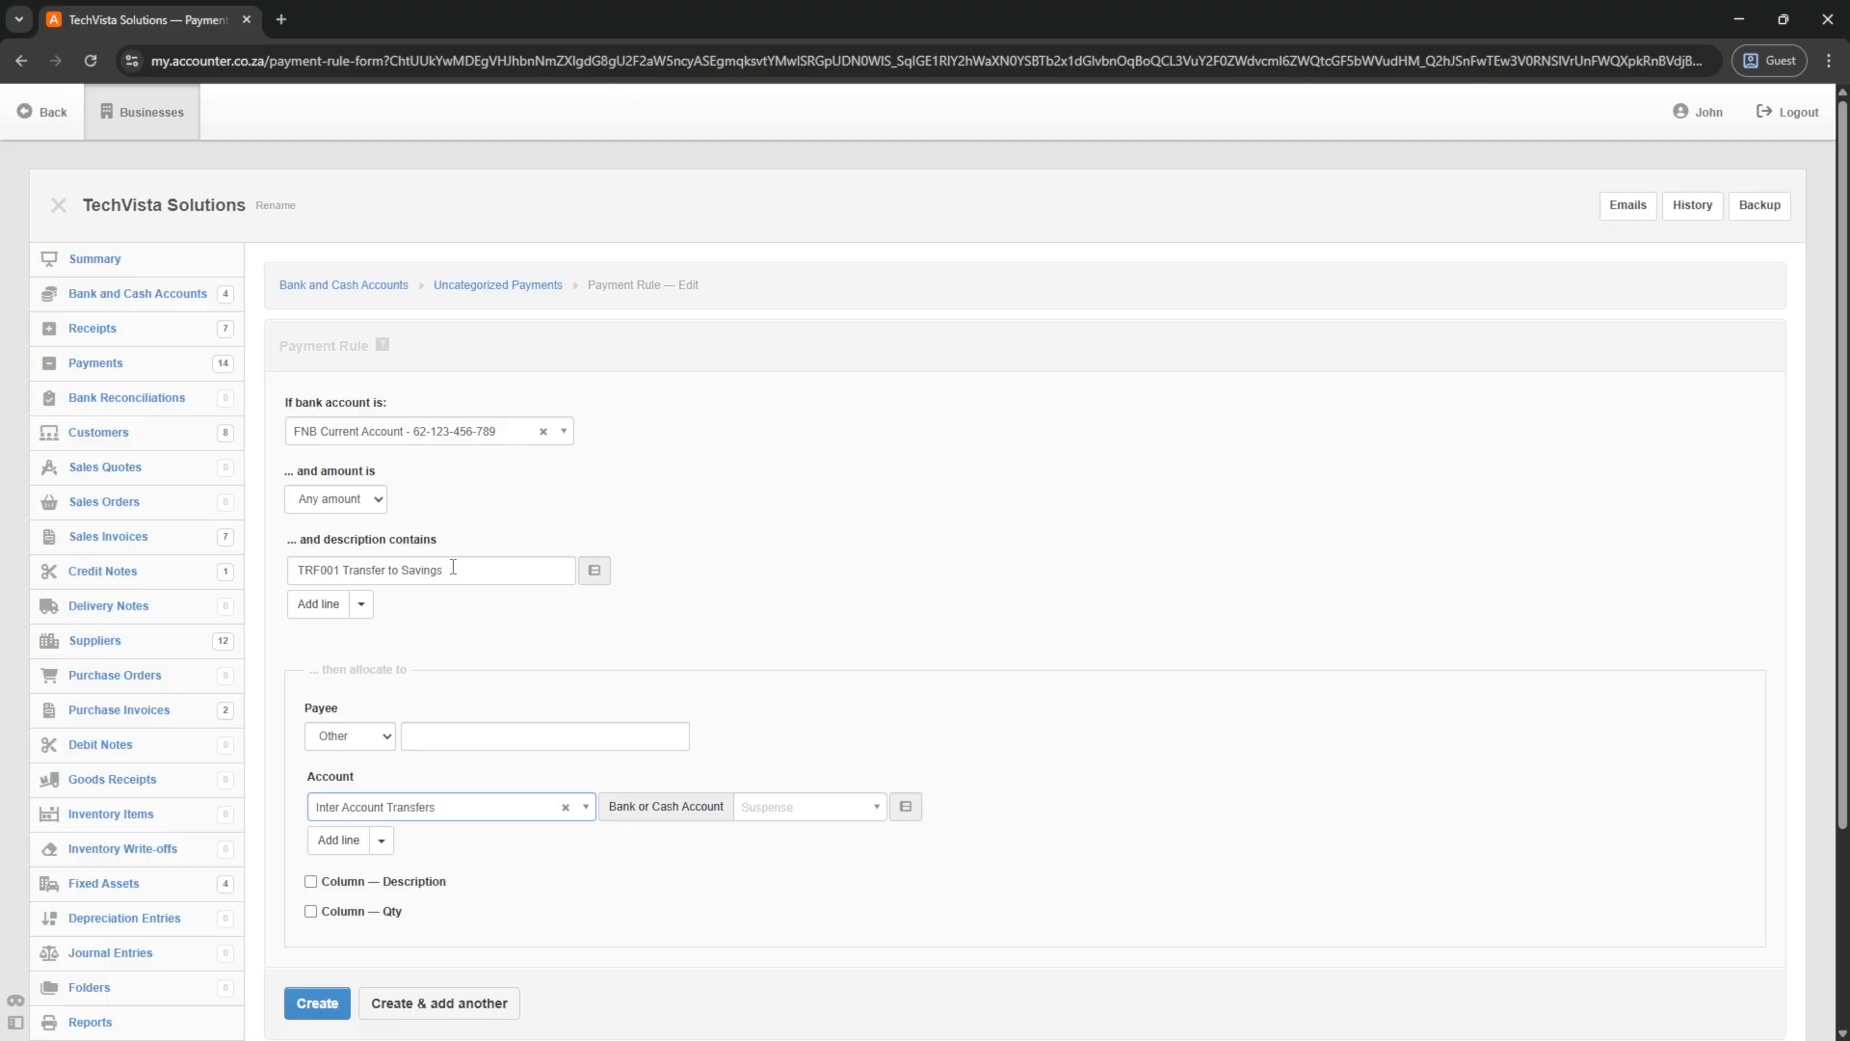
pyautogui.click(827, 810)
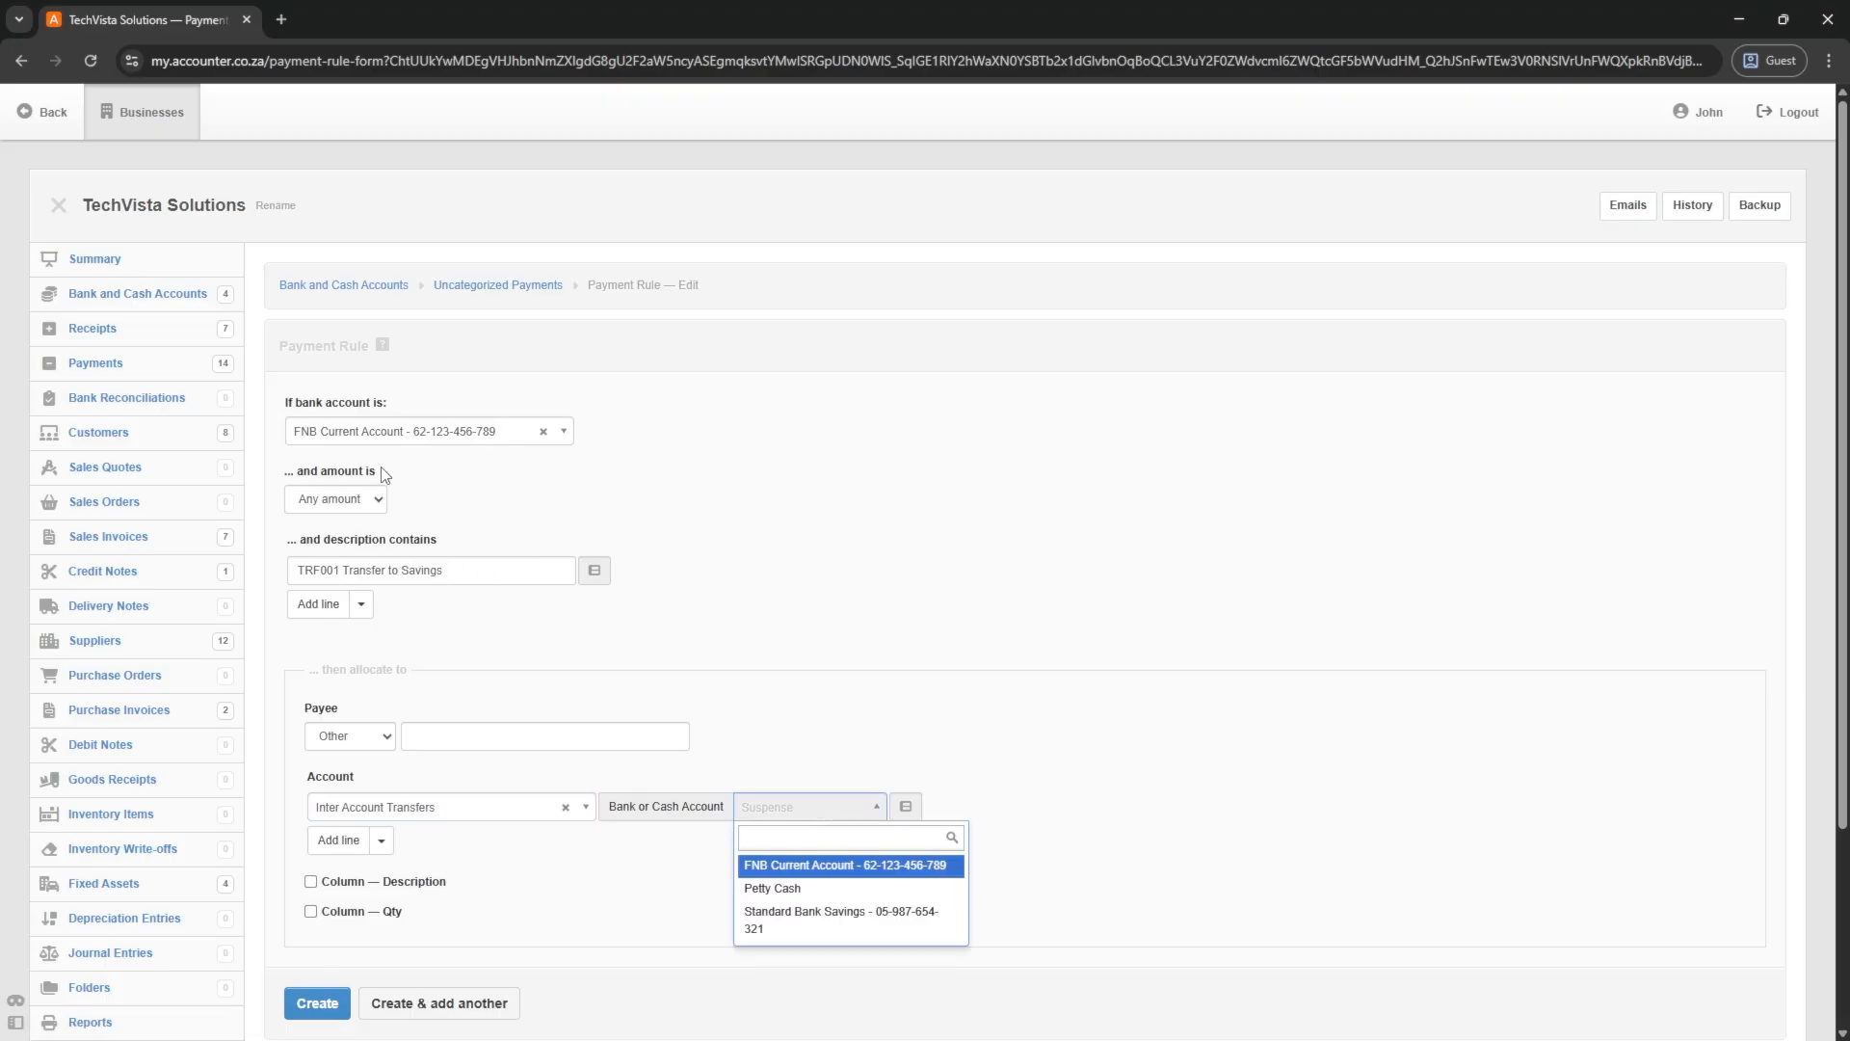
pyautogui.click(823, 920)
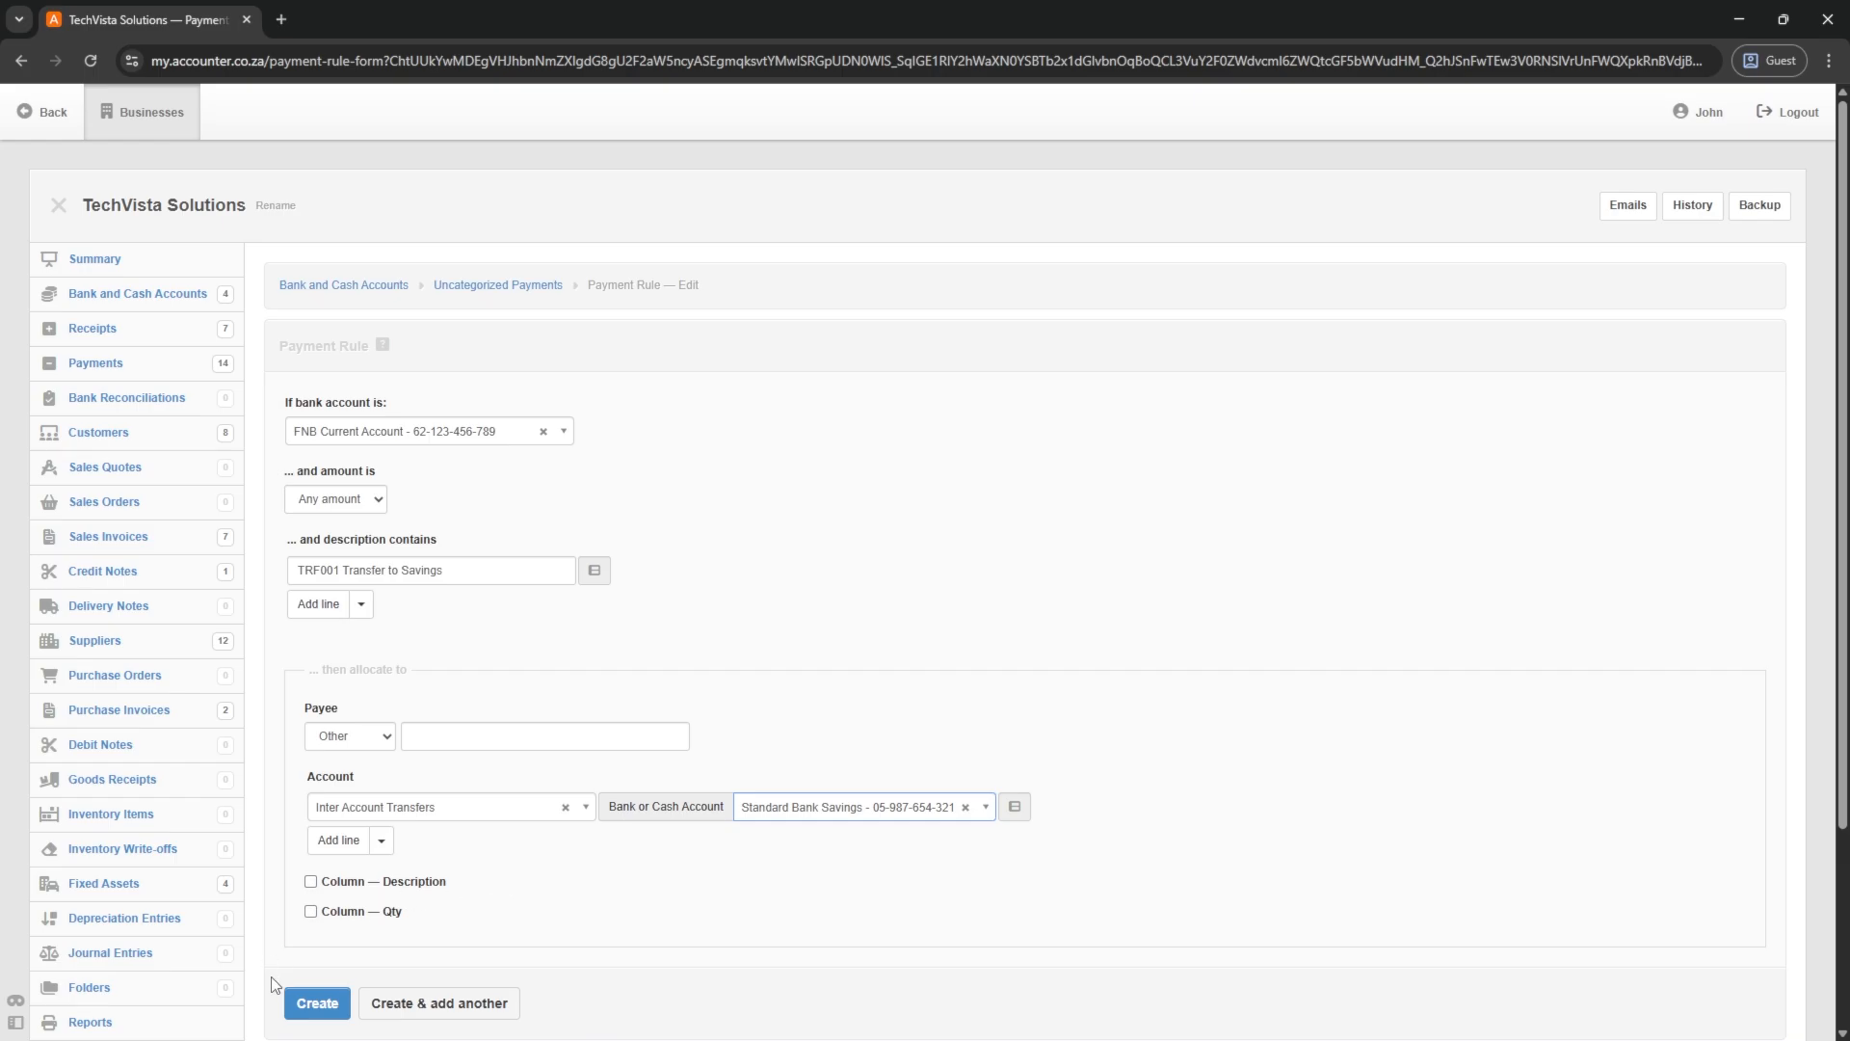
pyautogui.click(318, 1003)
pyautogui.click(318, 1003)
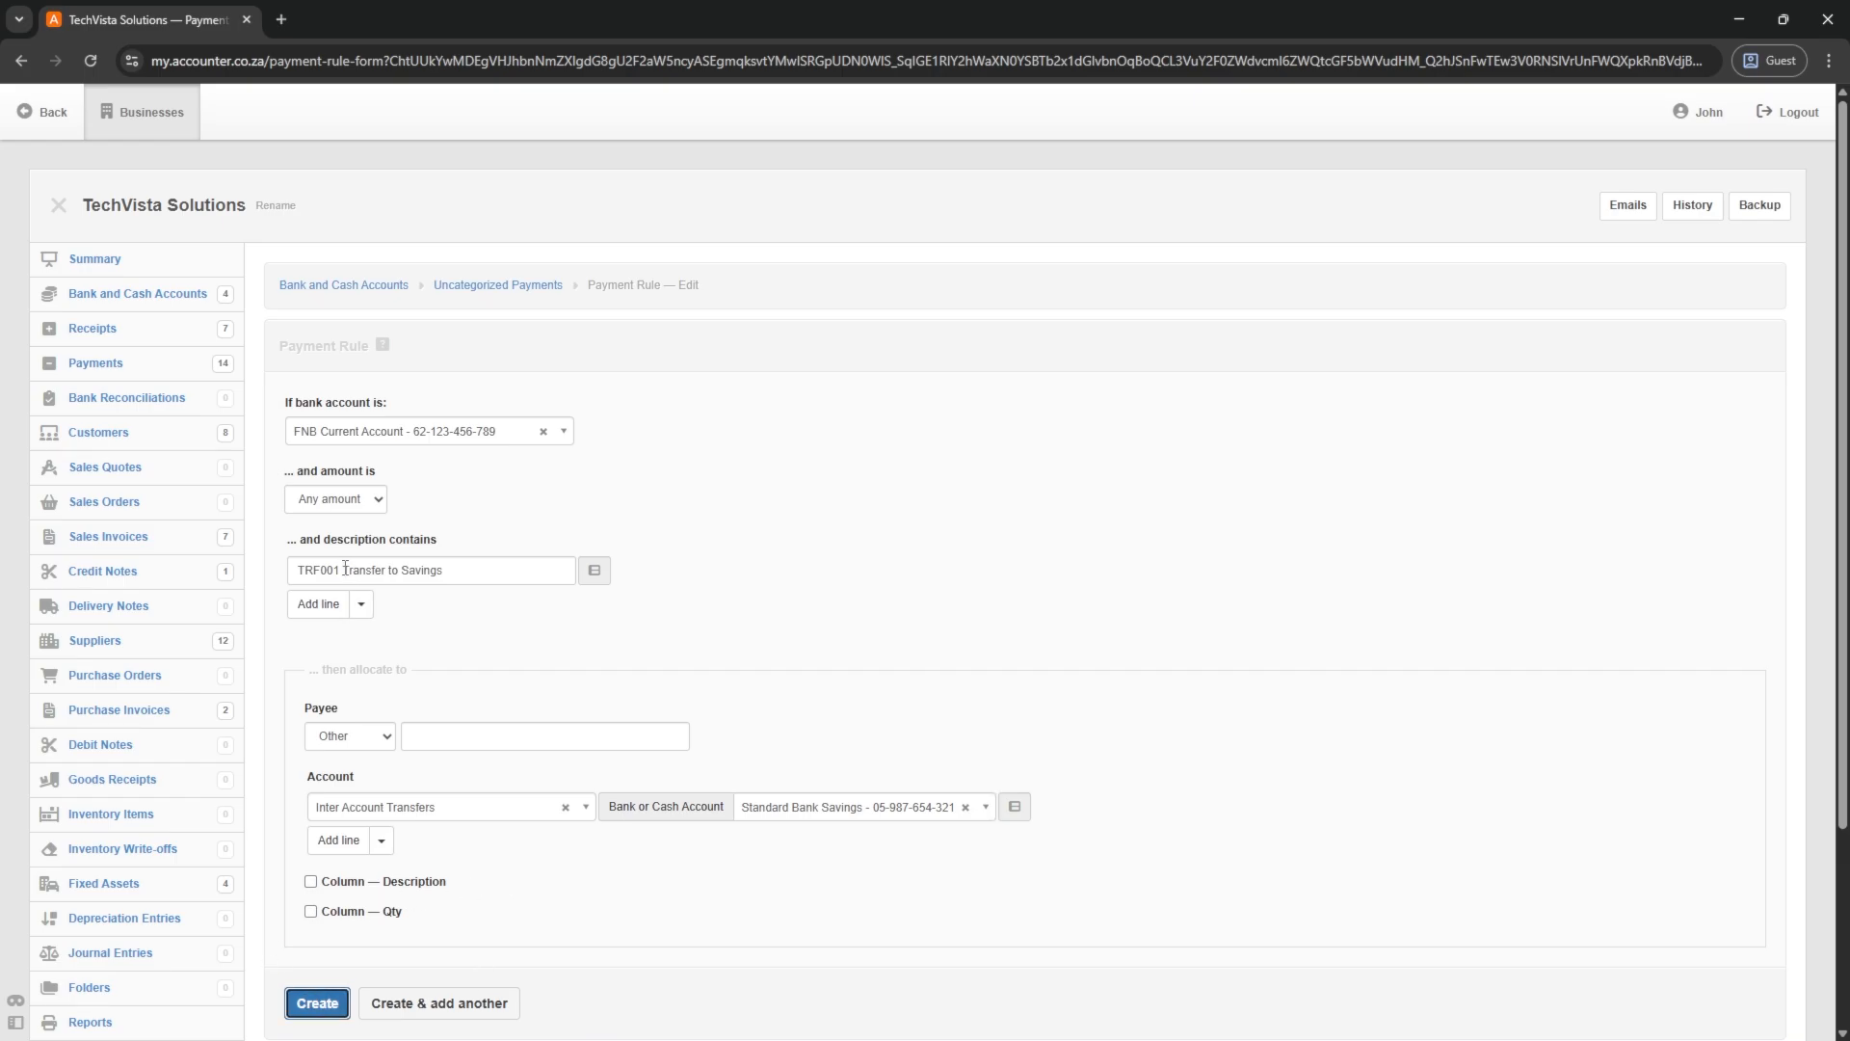
# - Shorten the rule's description condition to "Transfer to Savings" and create the rule
pyautogui.moveTo(345, 569); pyautogui.dragTo(281, 568)
pyautogui.press('BackSpace')
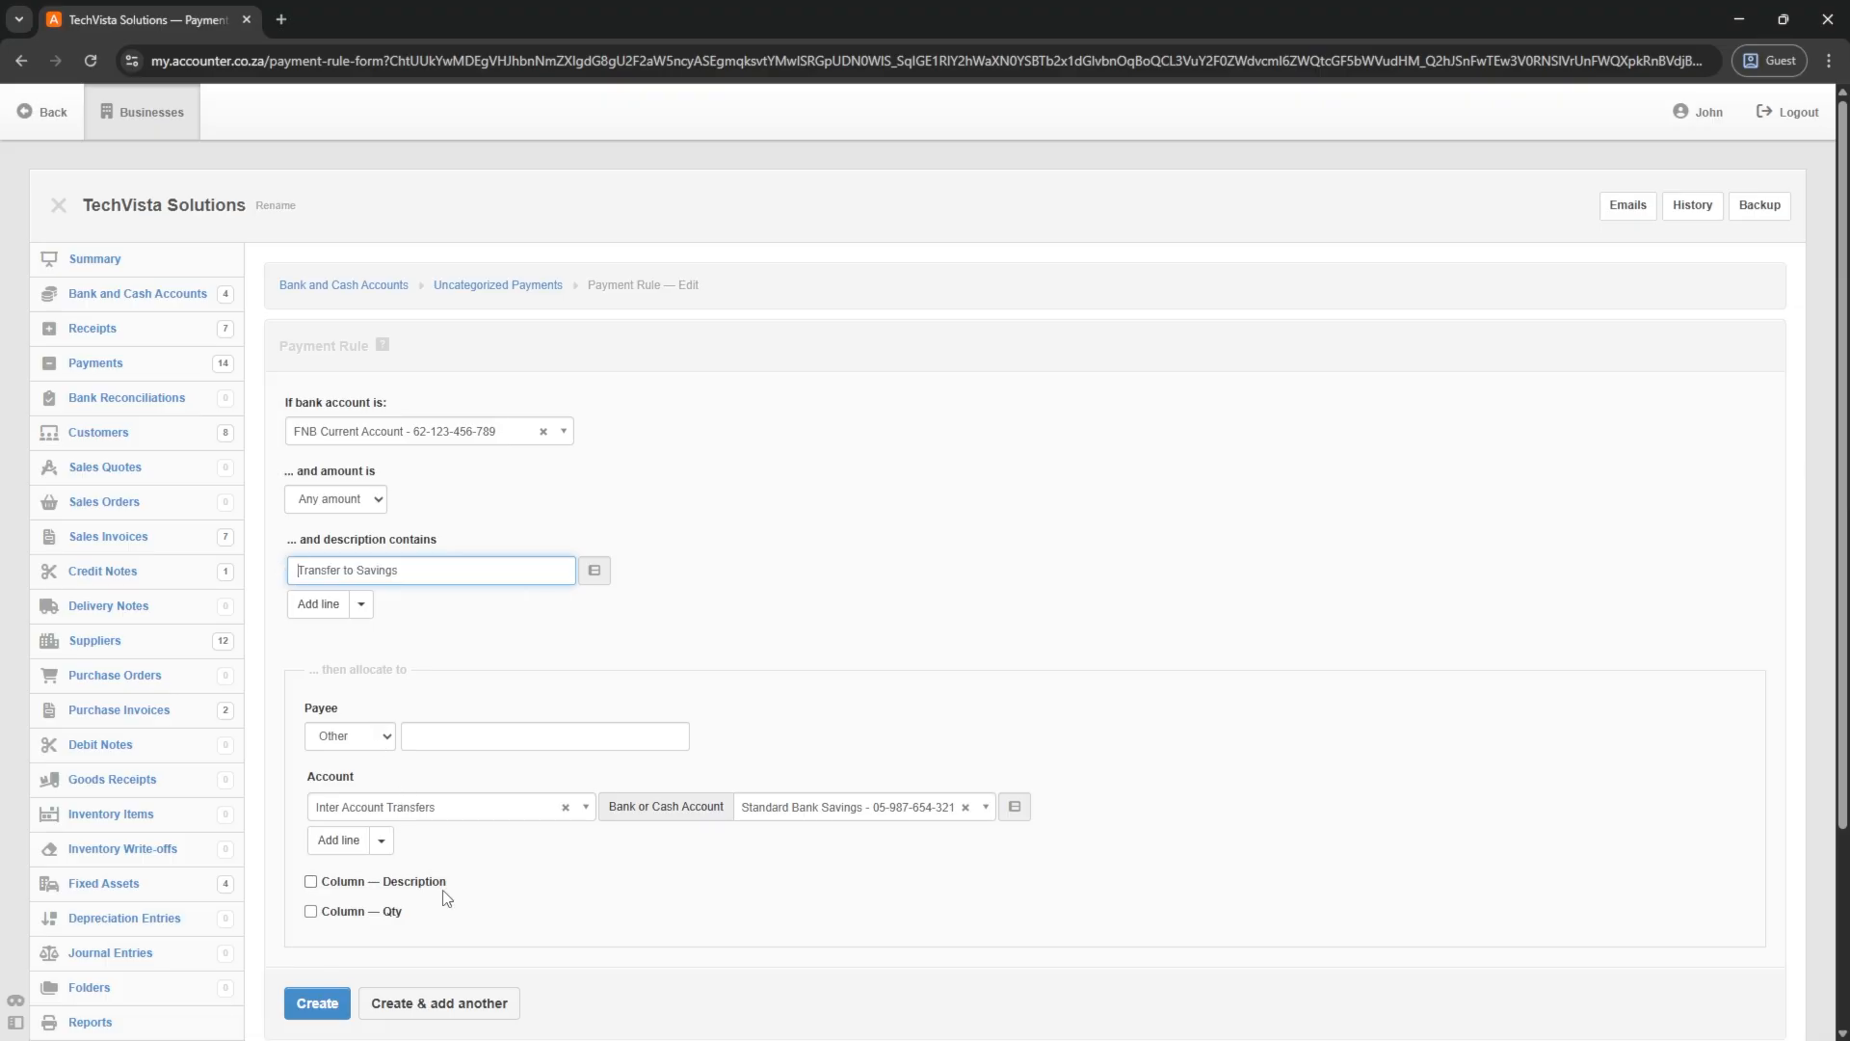
pyautogui.click(322, 1005)
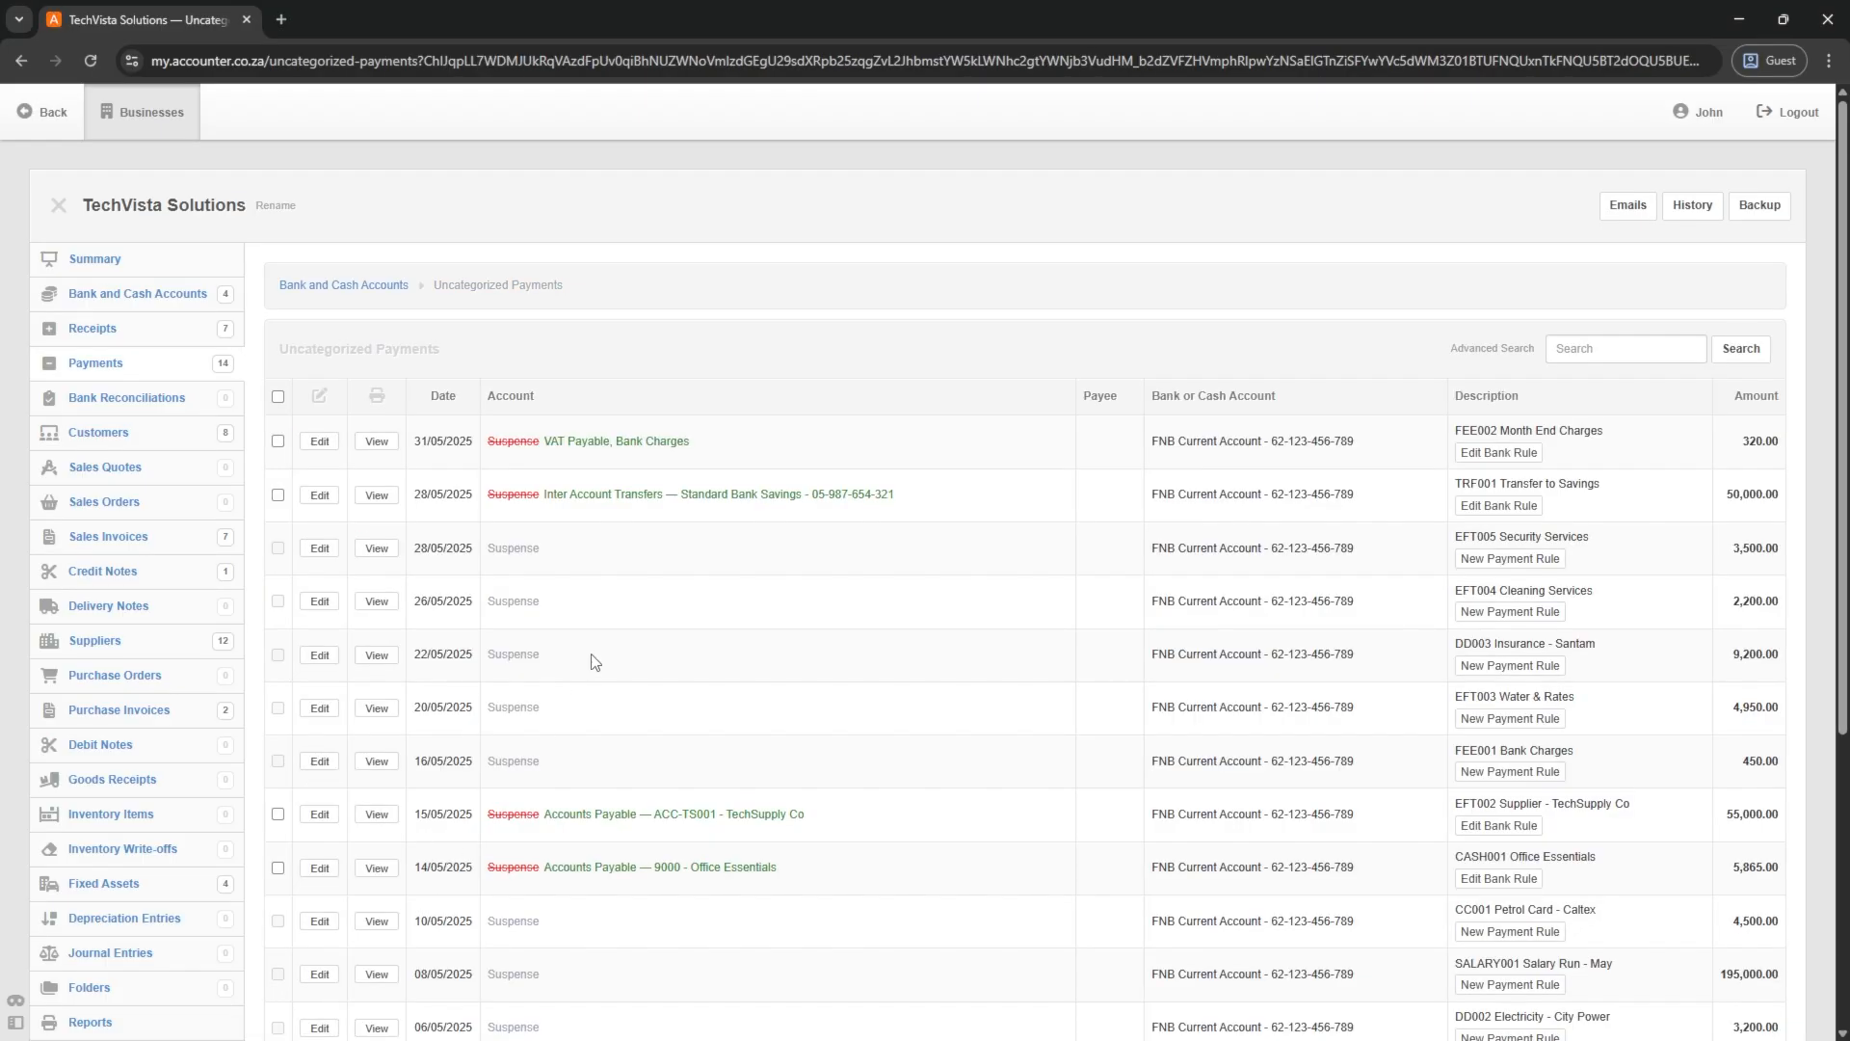
# - Start a payment rule for the EFT005 Security Services payment and shorten its description condition to "Security Services"
pyautogui.click(1499, 558)
pyautogui.moveTo(345, 568); pyautogui.dragTo(217, 569)
pyautogui.press('BackSpace')
# - Allocate the Security Services rule to the Security account with the VAT 15% tax code and create the rule
pyautogui.click(408, 812)
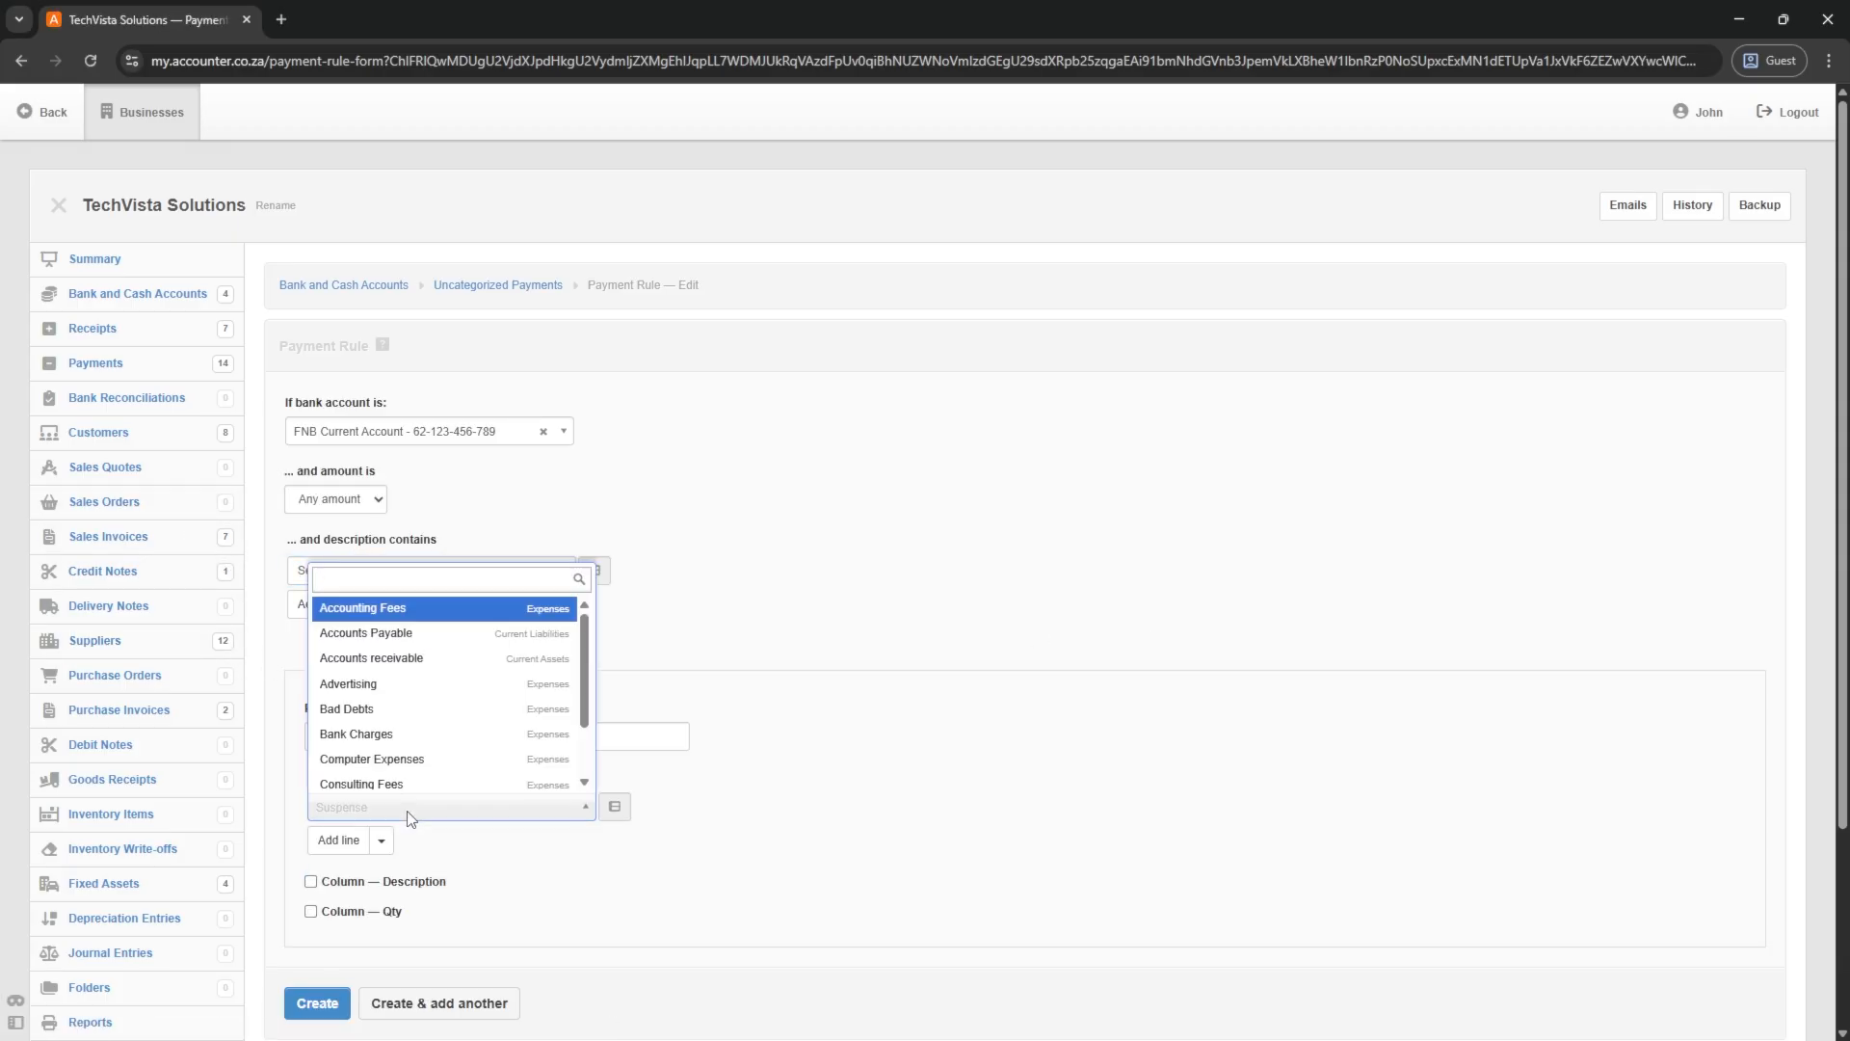
pyautogui.write('SEC')
pyautogui.click(400, 776)
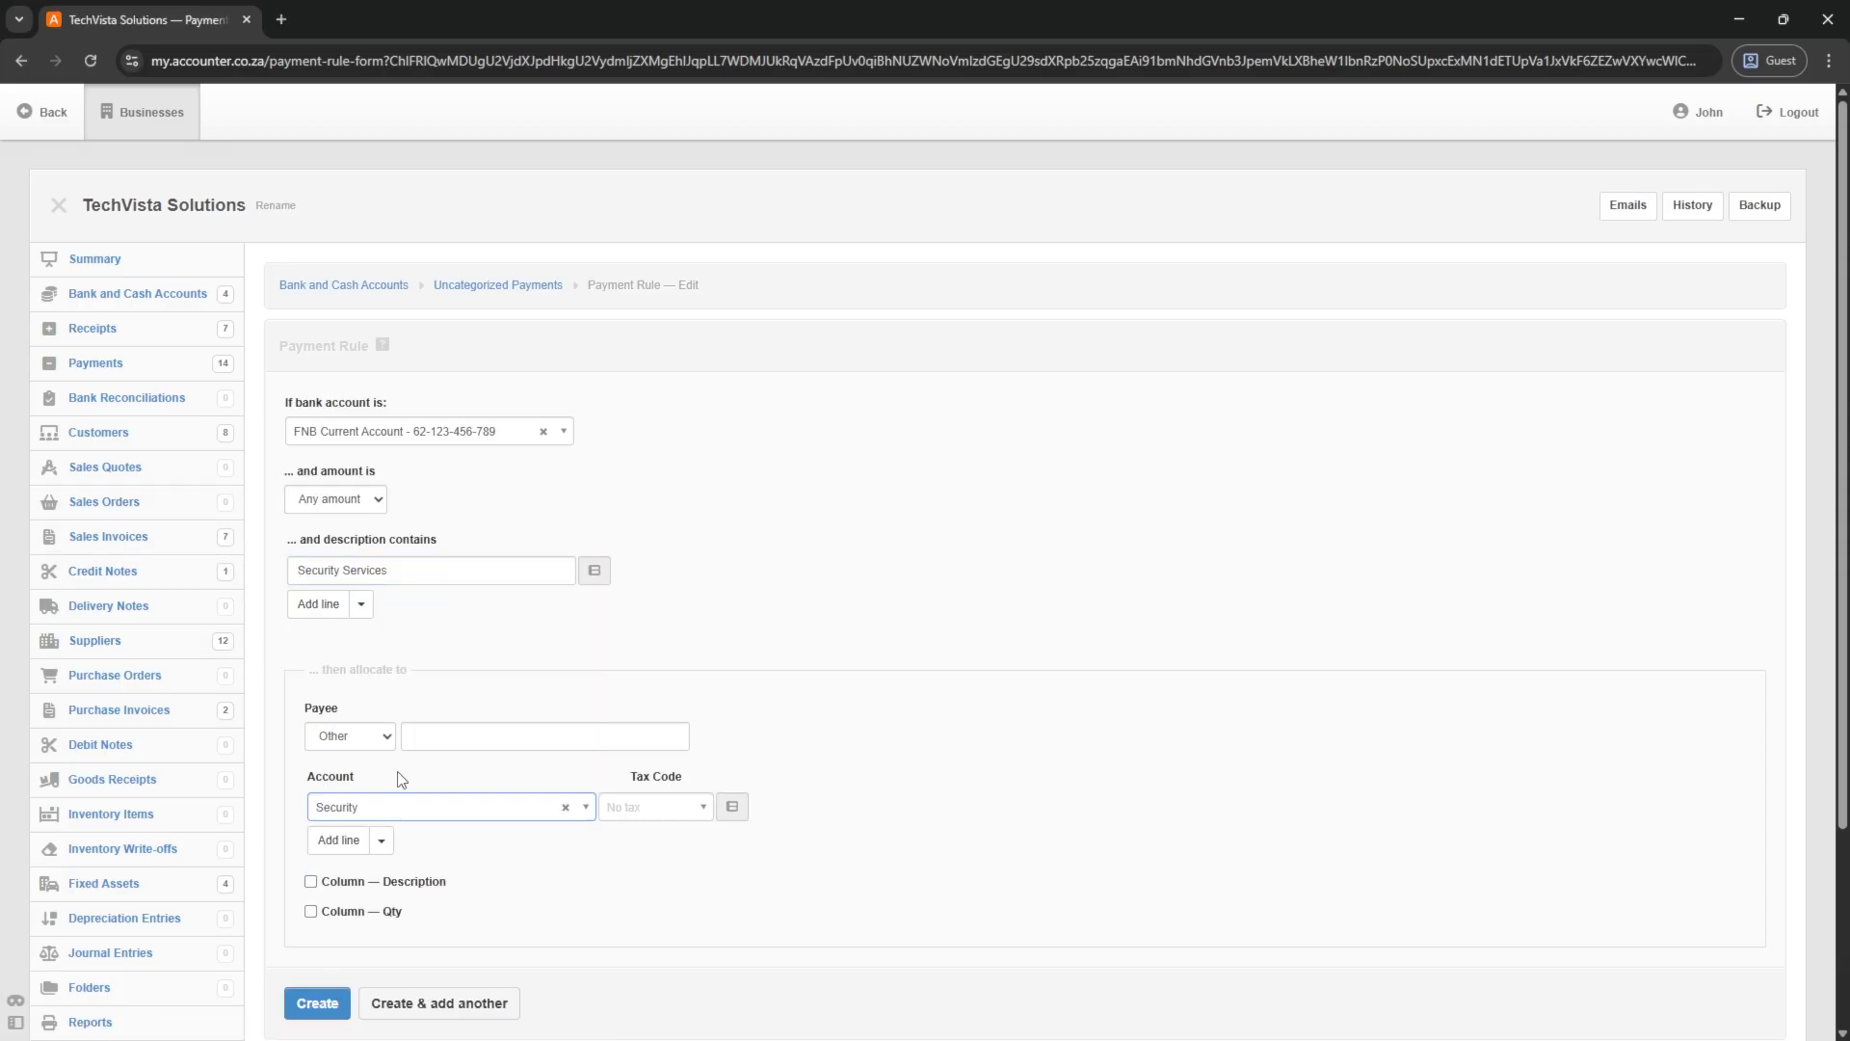
pyautogui.click(641, 807)
pyautogui.click(622, 983)
pyautogui.click(317, 1003)
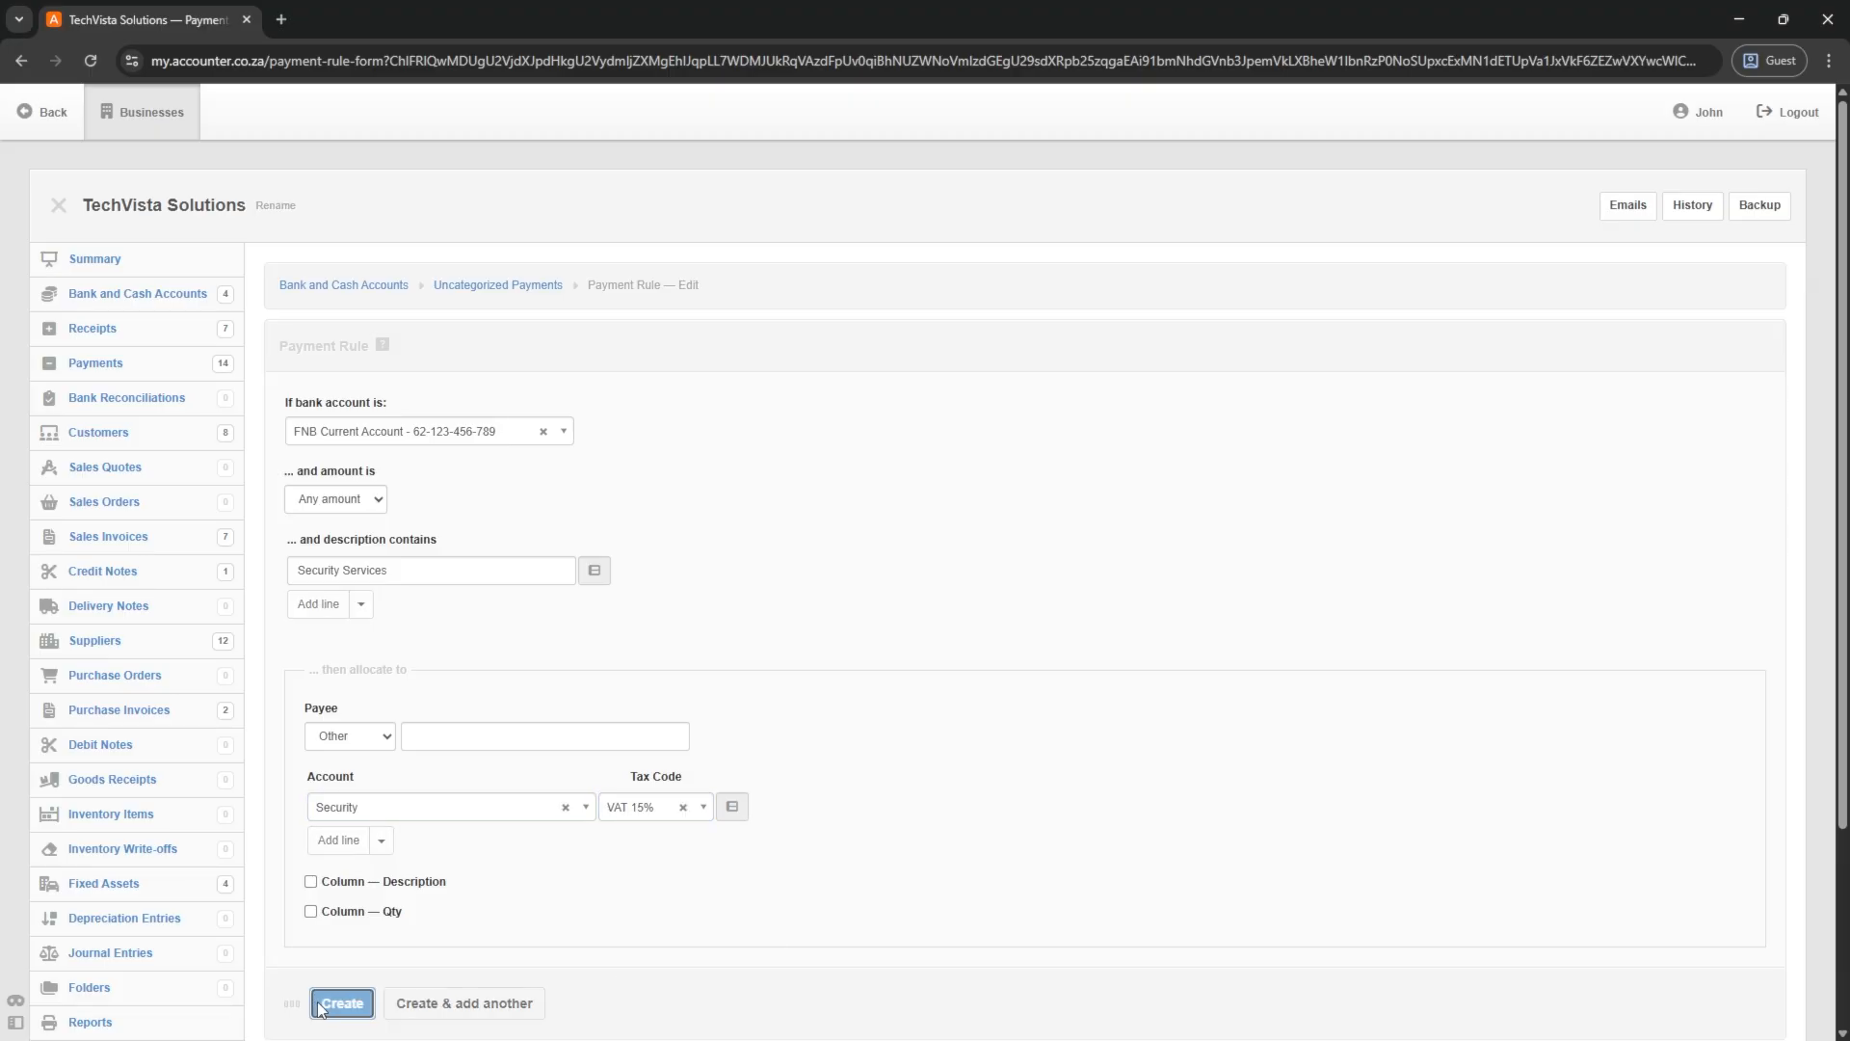
pyautogui.scroll(-2, 1188, 530)
pyautogui.click(1518, 419)
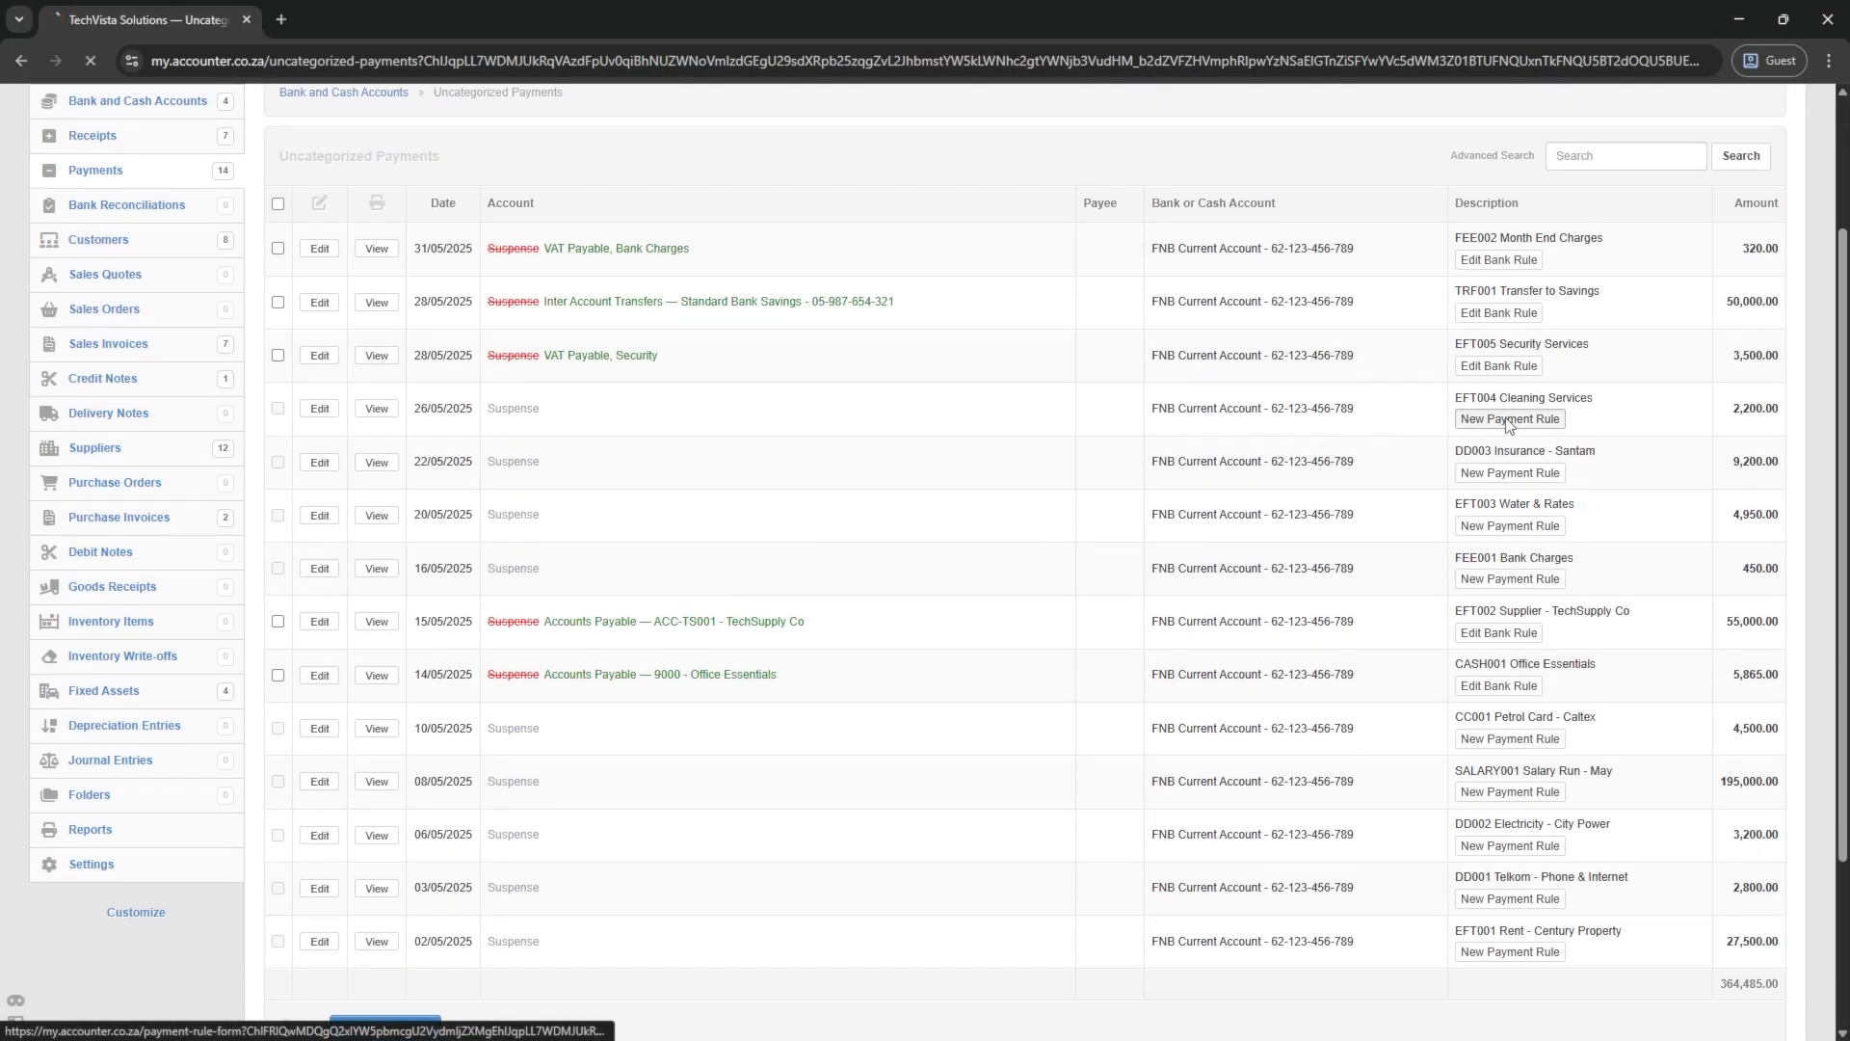
pyautogui.moveTo(341, 570); pyautogui.dragTo(200, 569)
pyautogui.press('BackSpace')
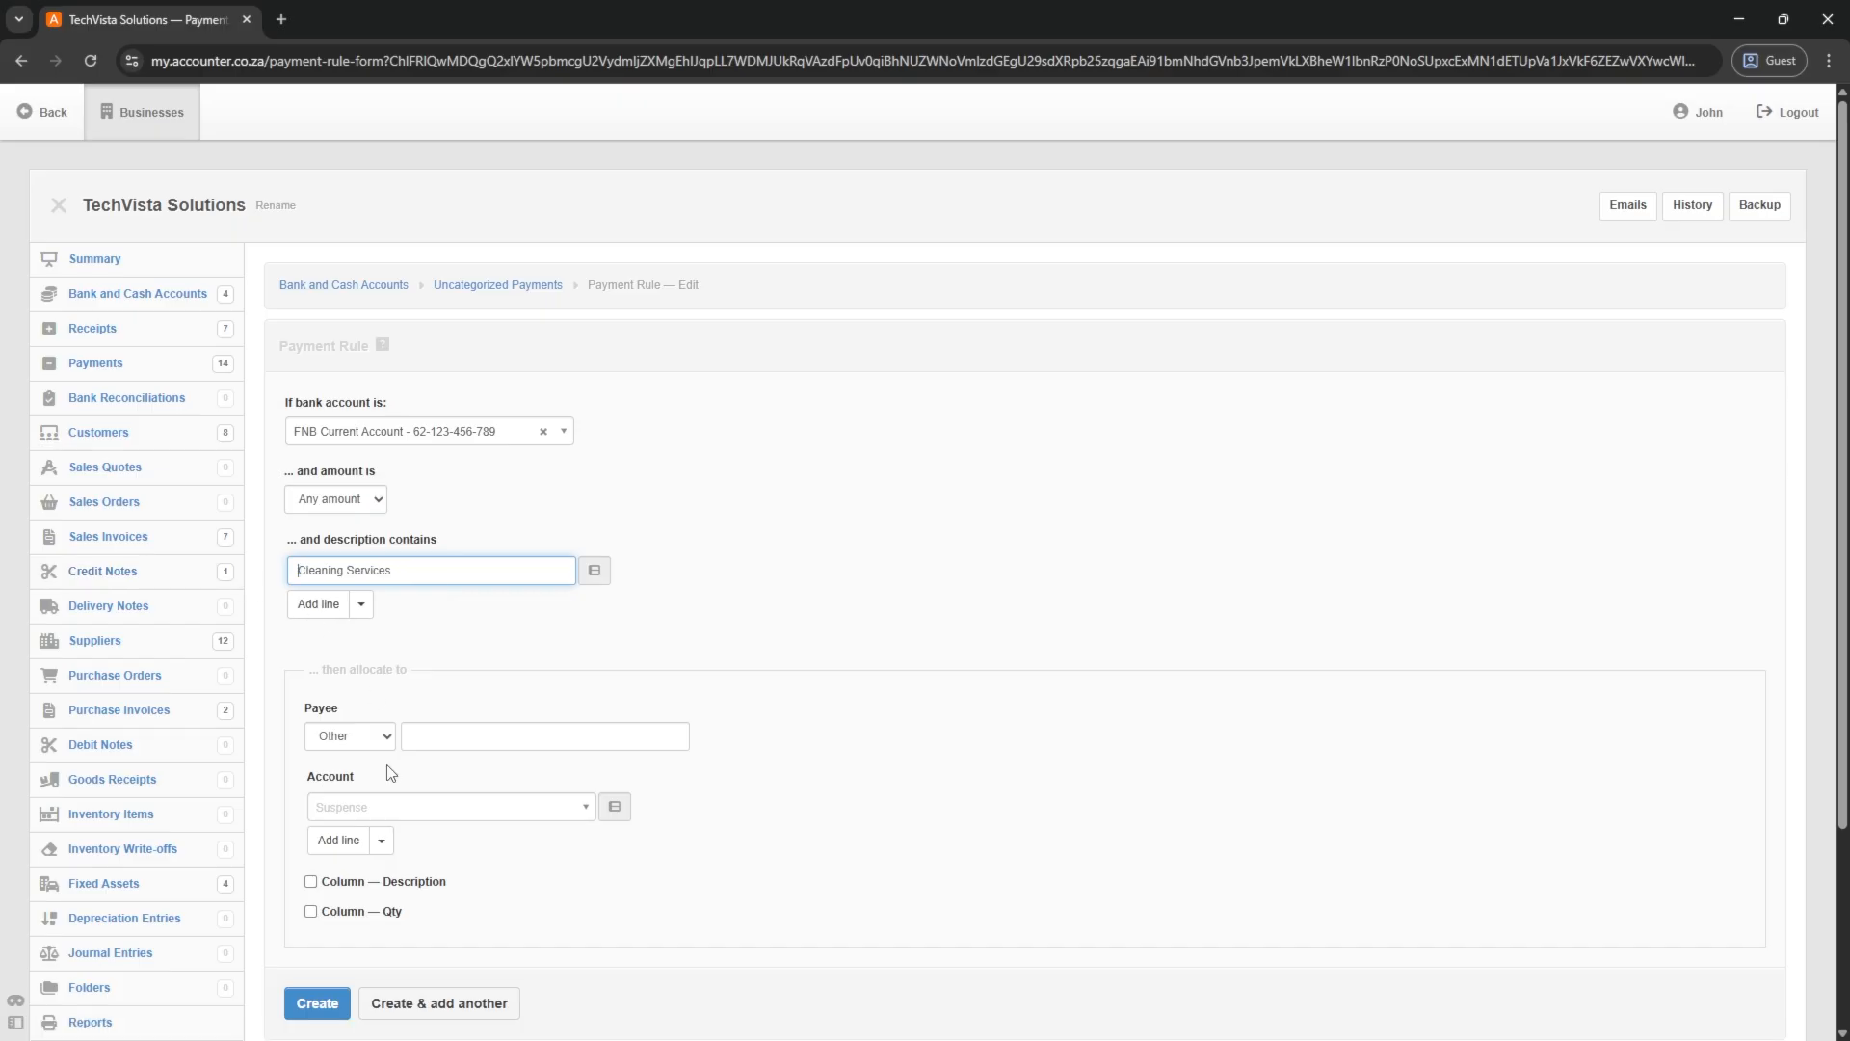
pyautogui.click(395, 805)
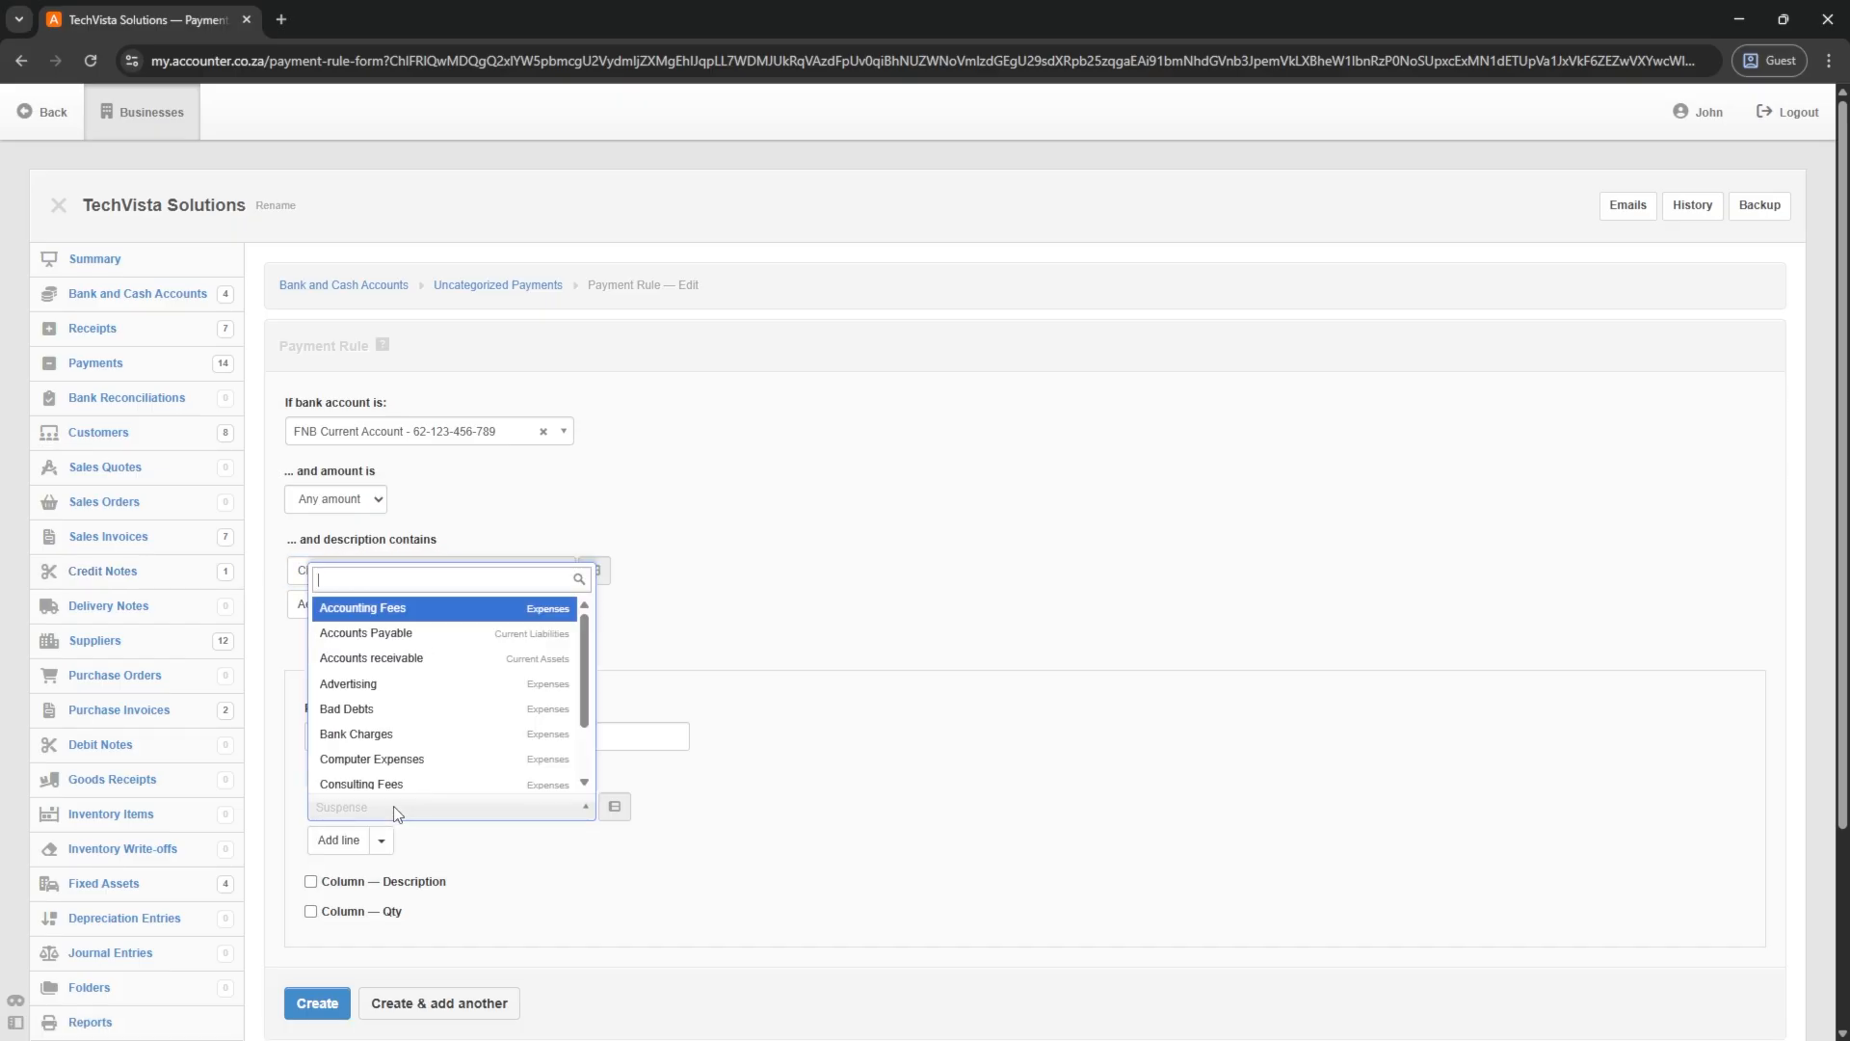
pyautogui.write('CLE')
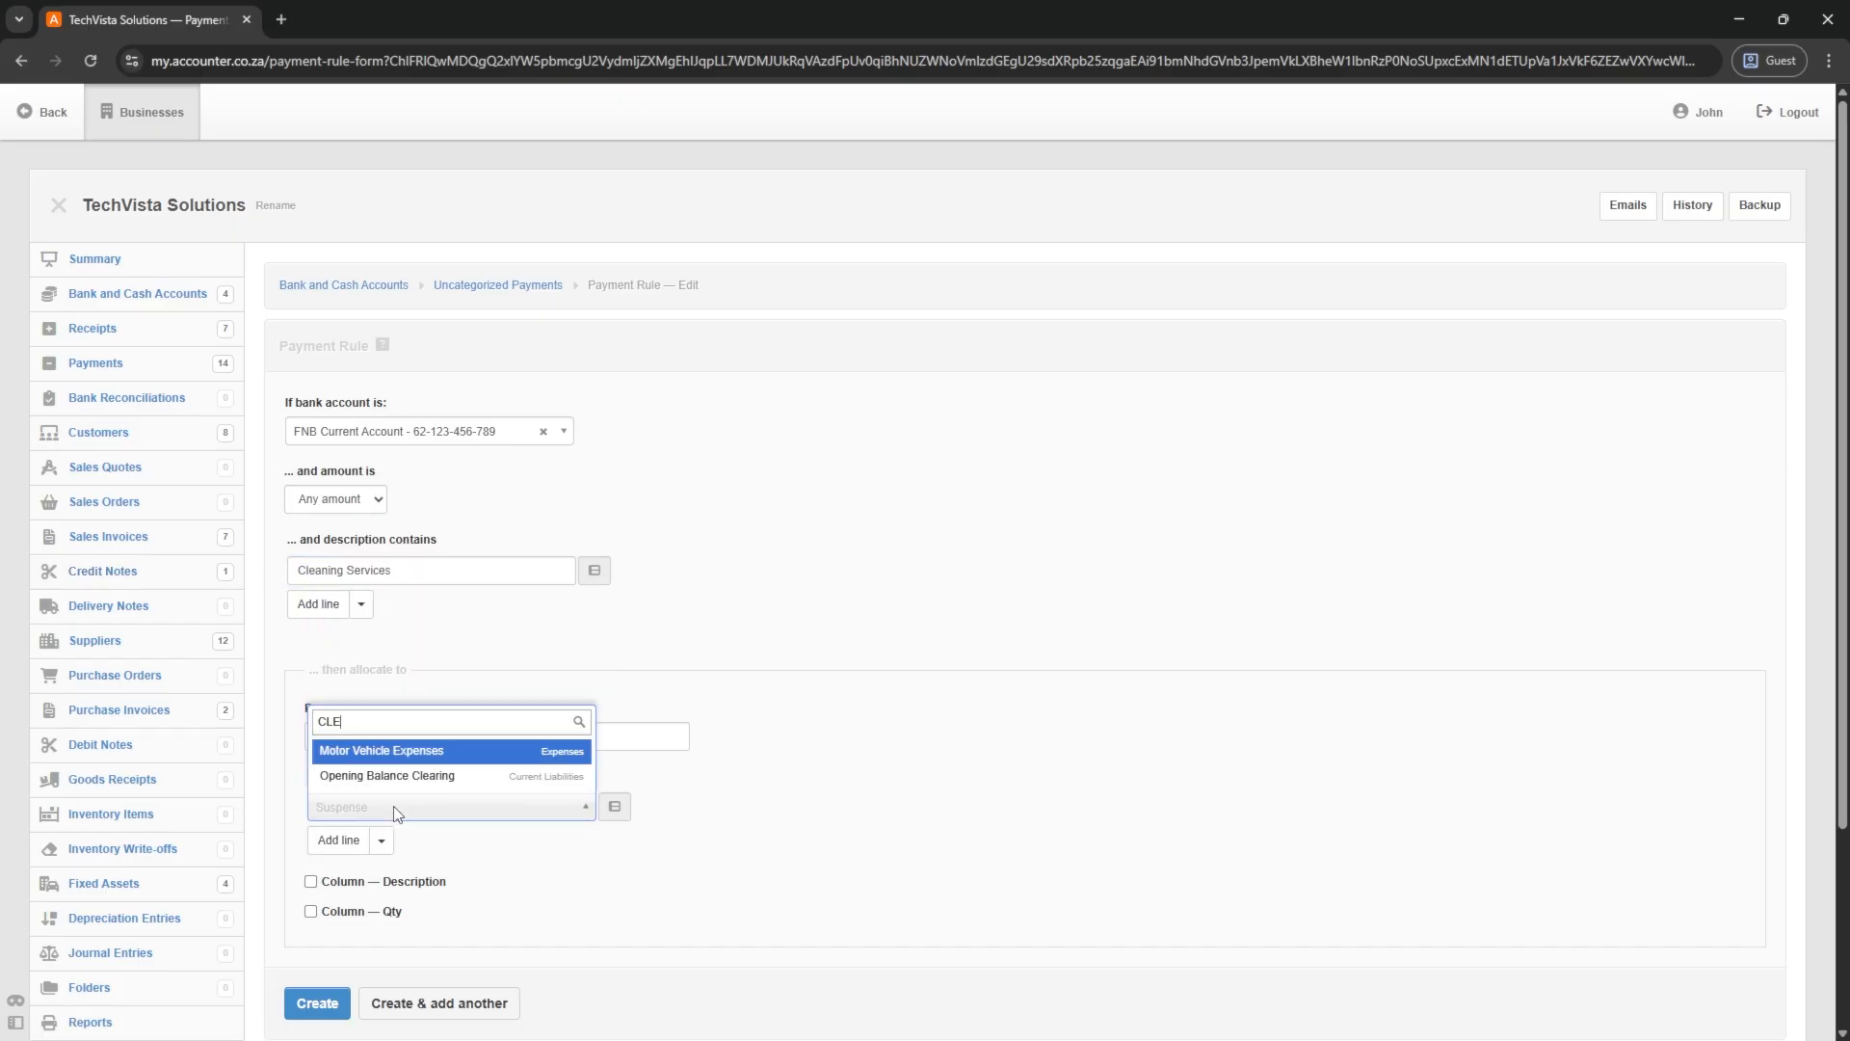
pyautogui.press('BackSpace')
pyautogui.press('BackSpace')
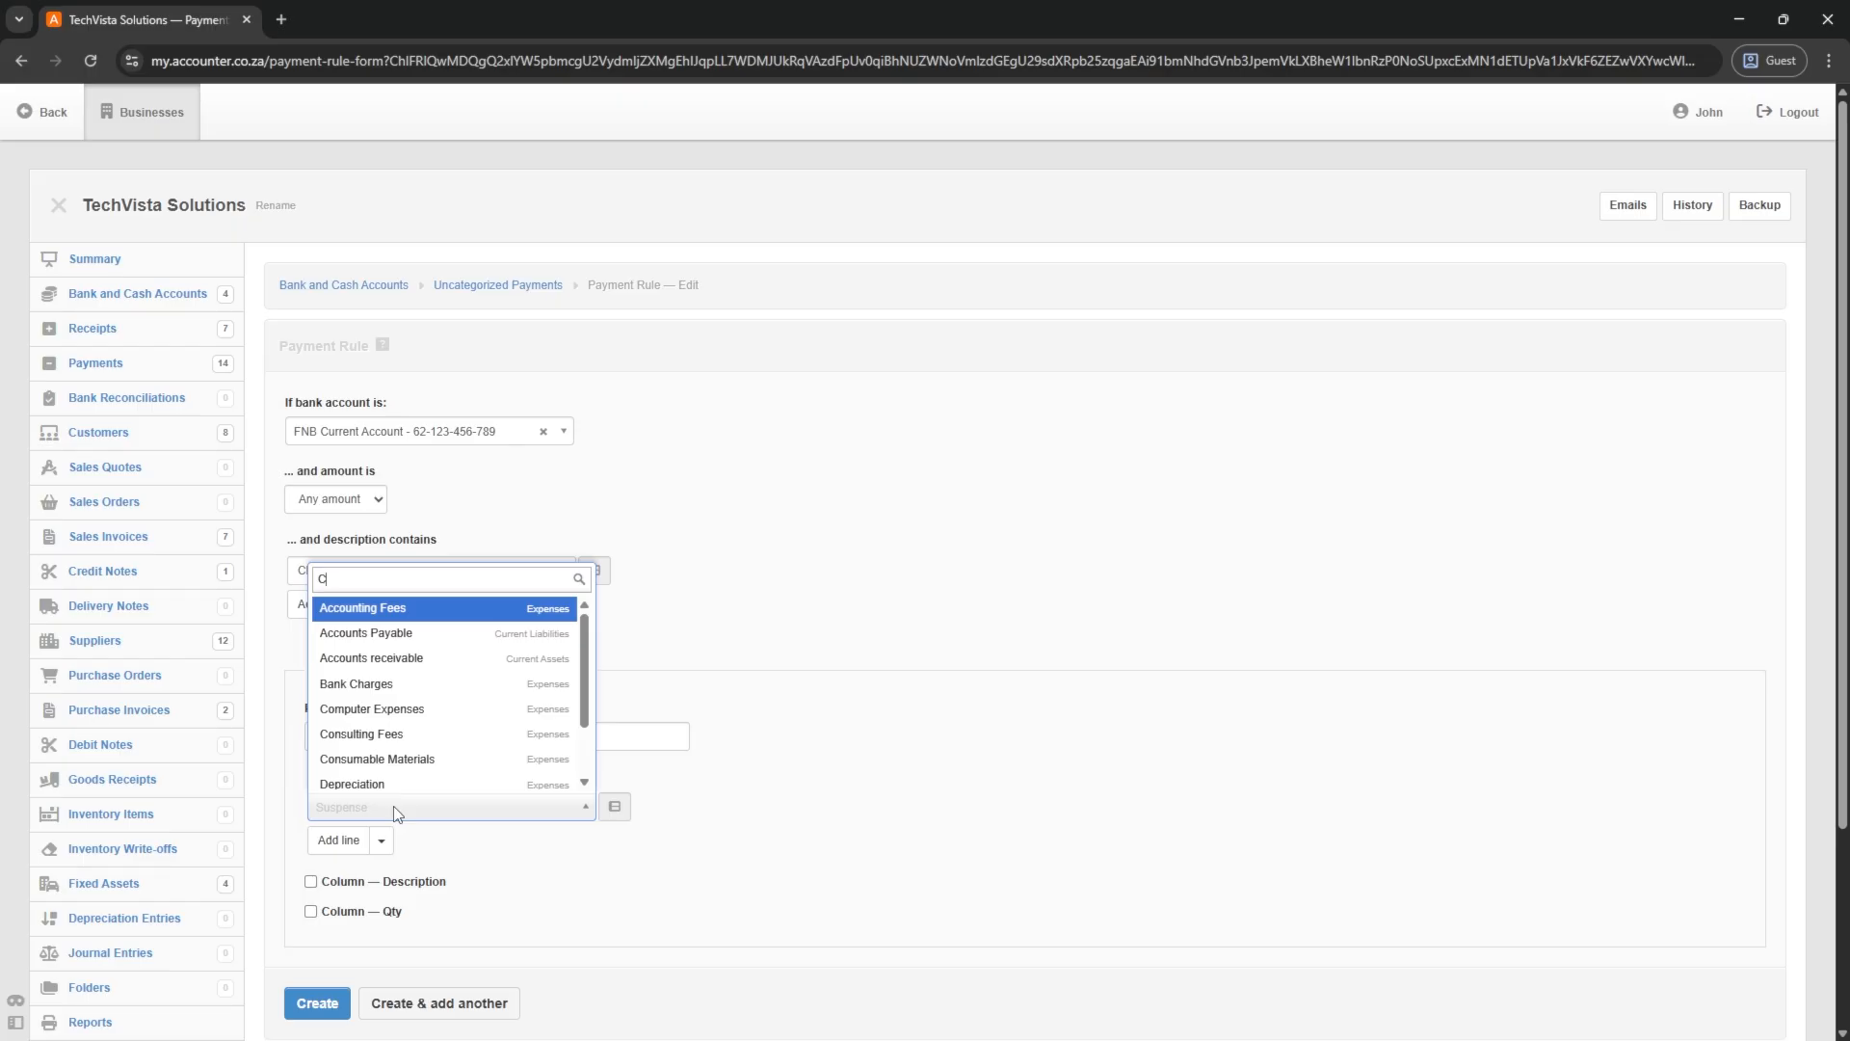
pyautogui.press('BackSpace')
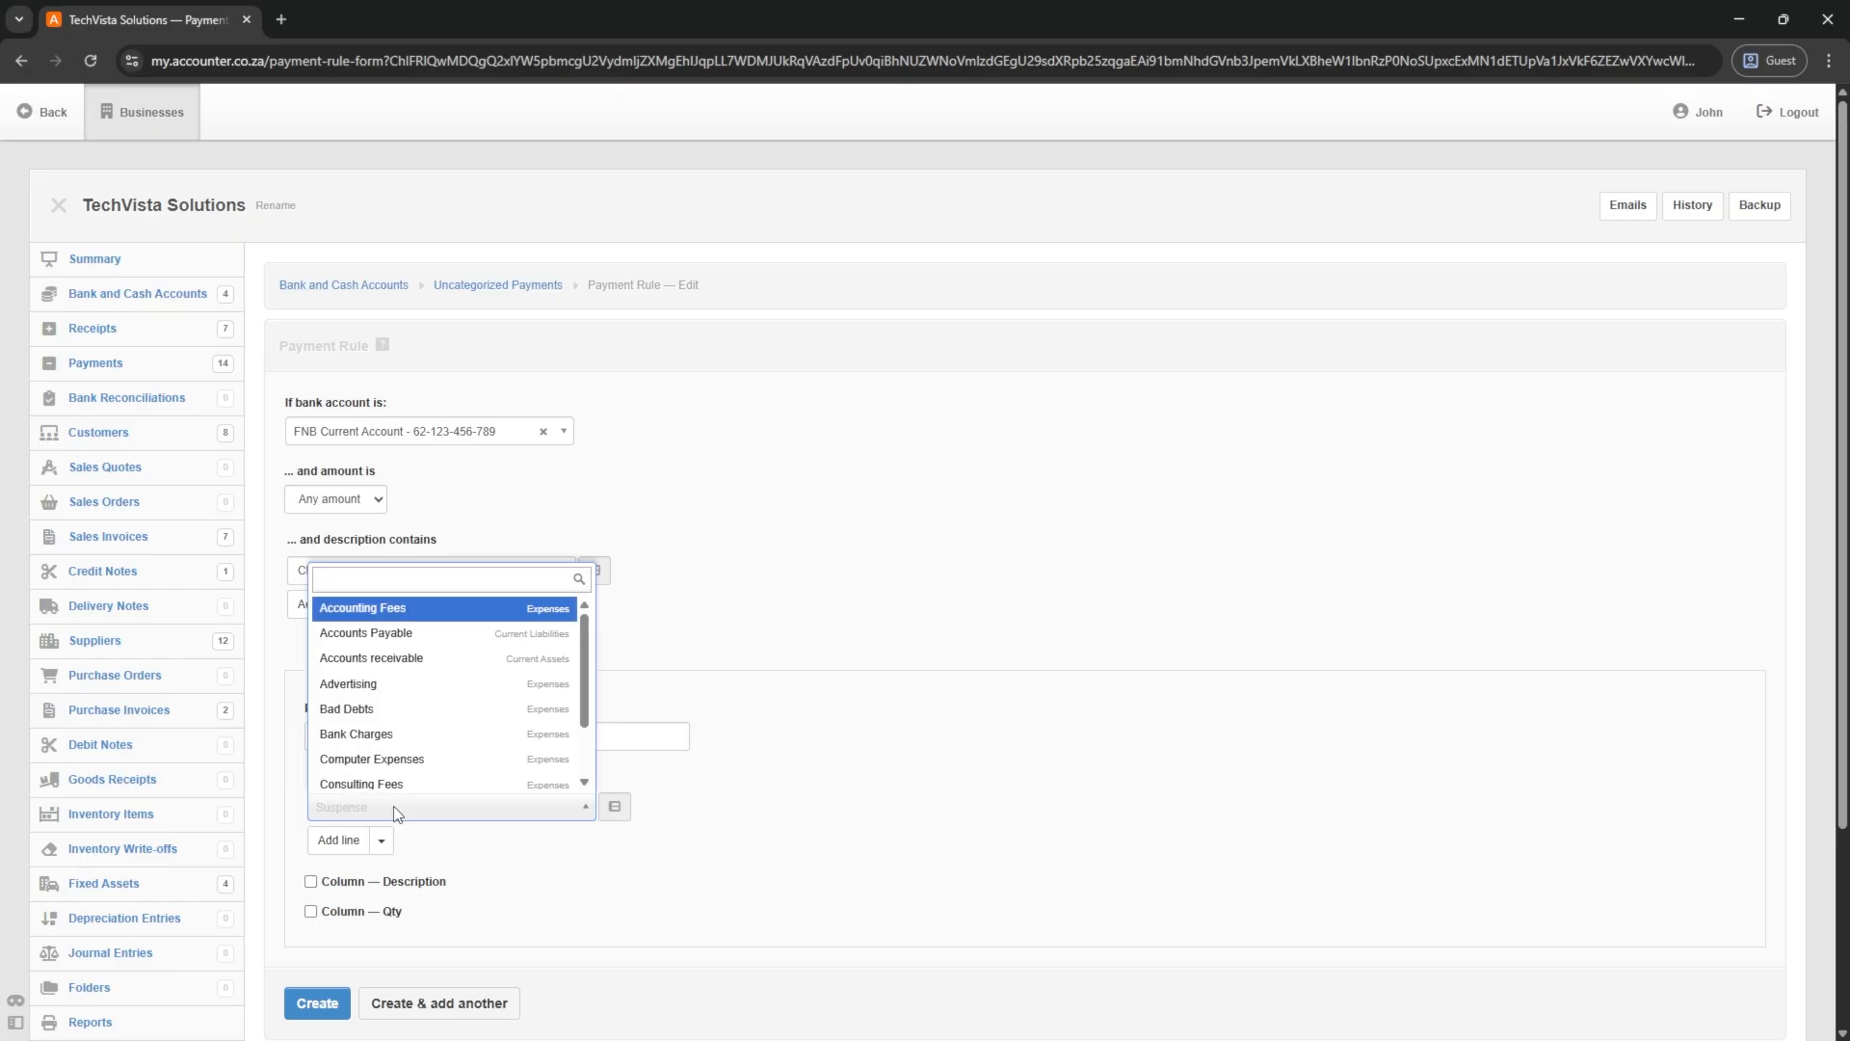
pyautogui.write('office')
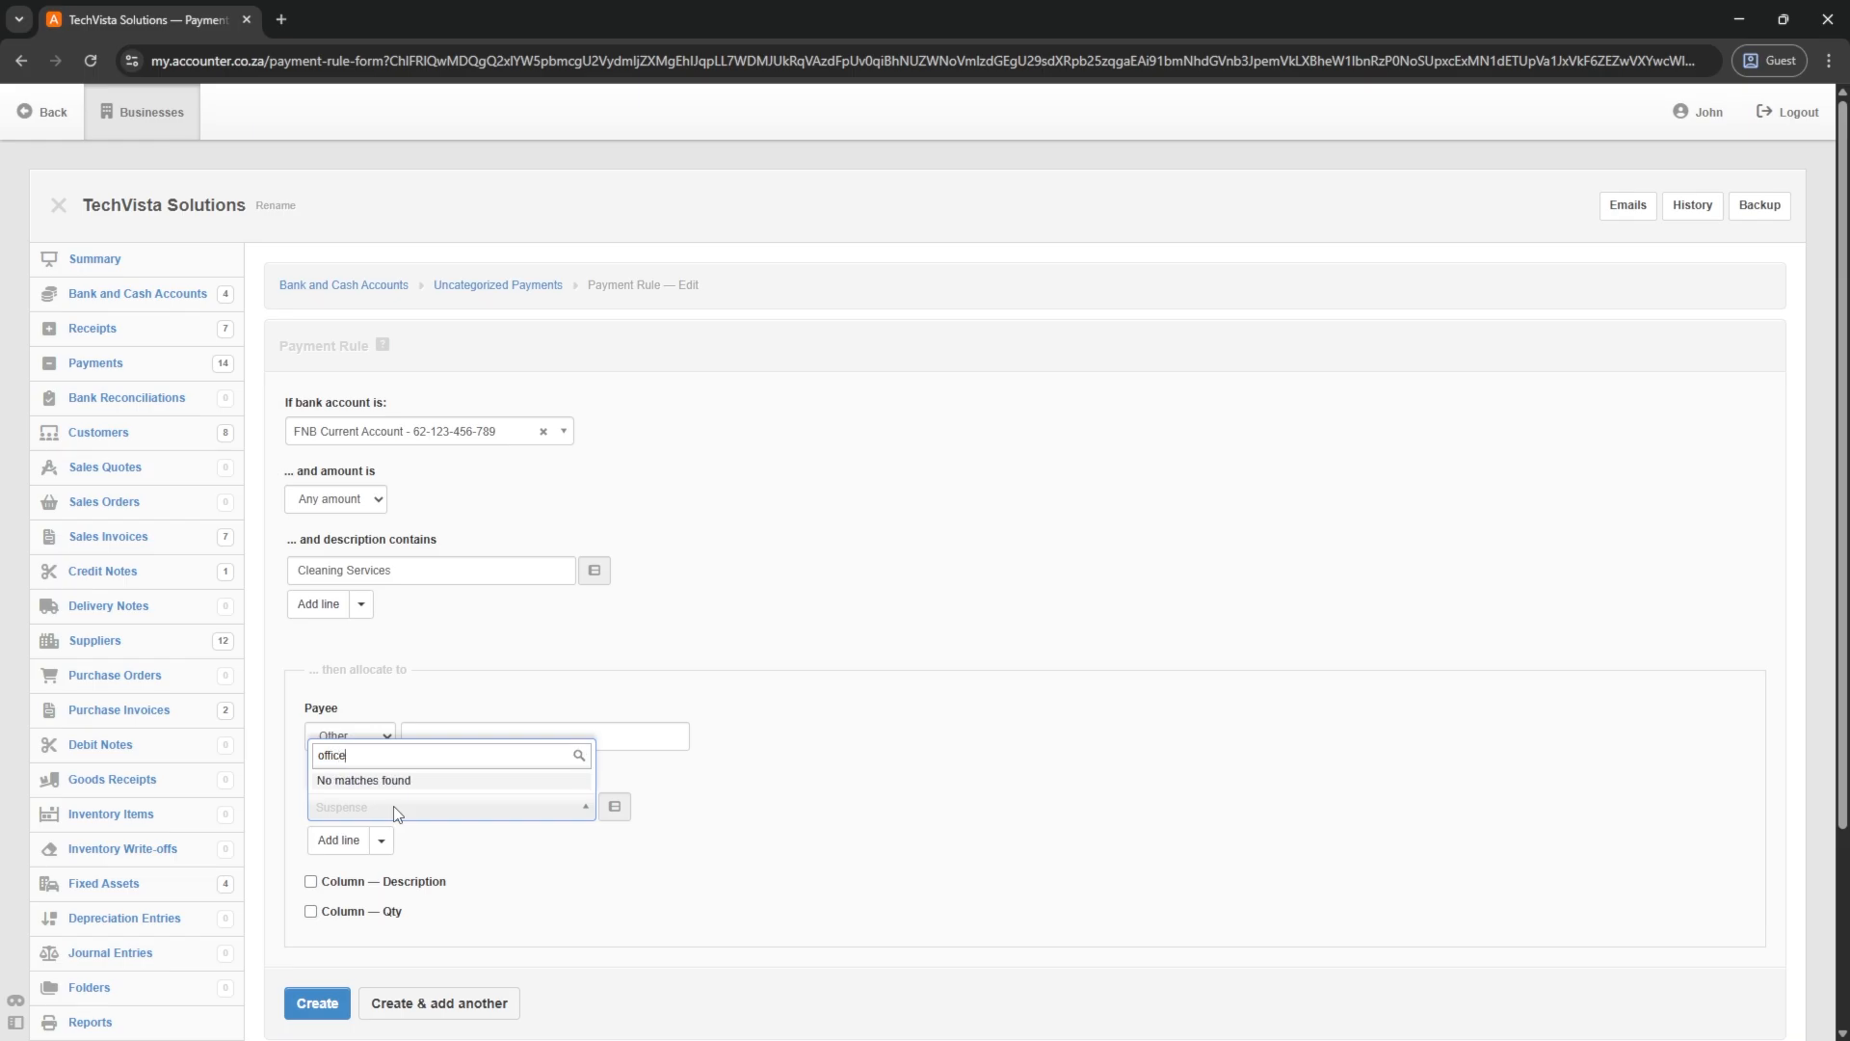
pyautogui.press('BackSpace')
pyautogui.press('BackSpace')
pyautogui.press('BackSpace')
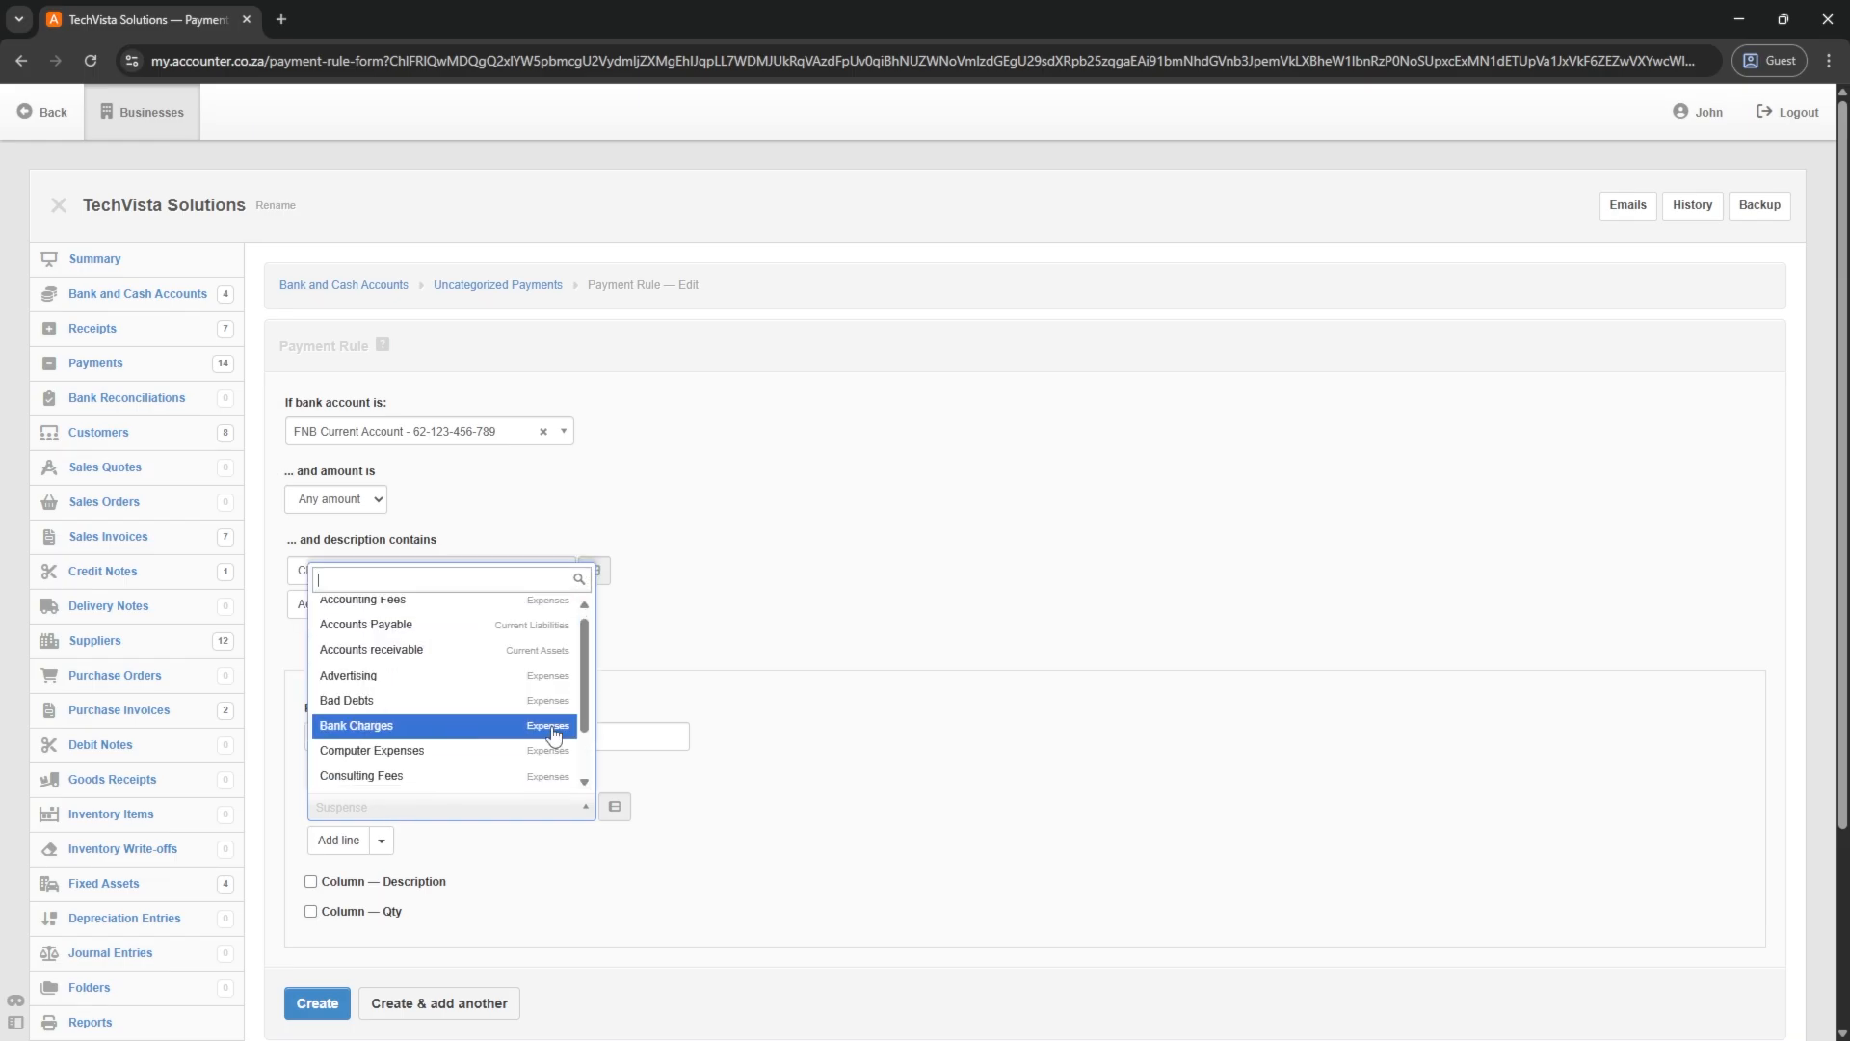
pyautogui.click(445, 281)
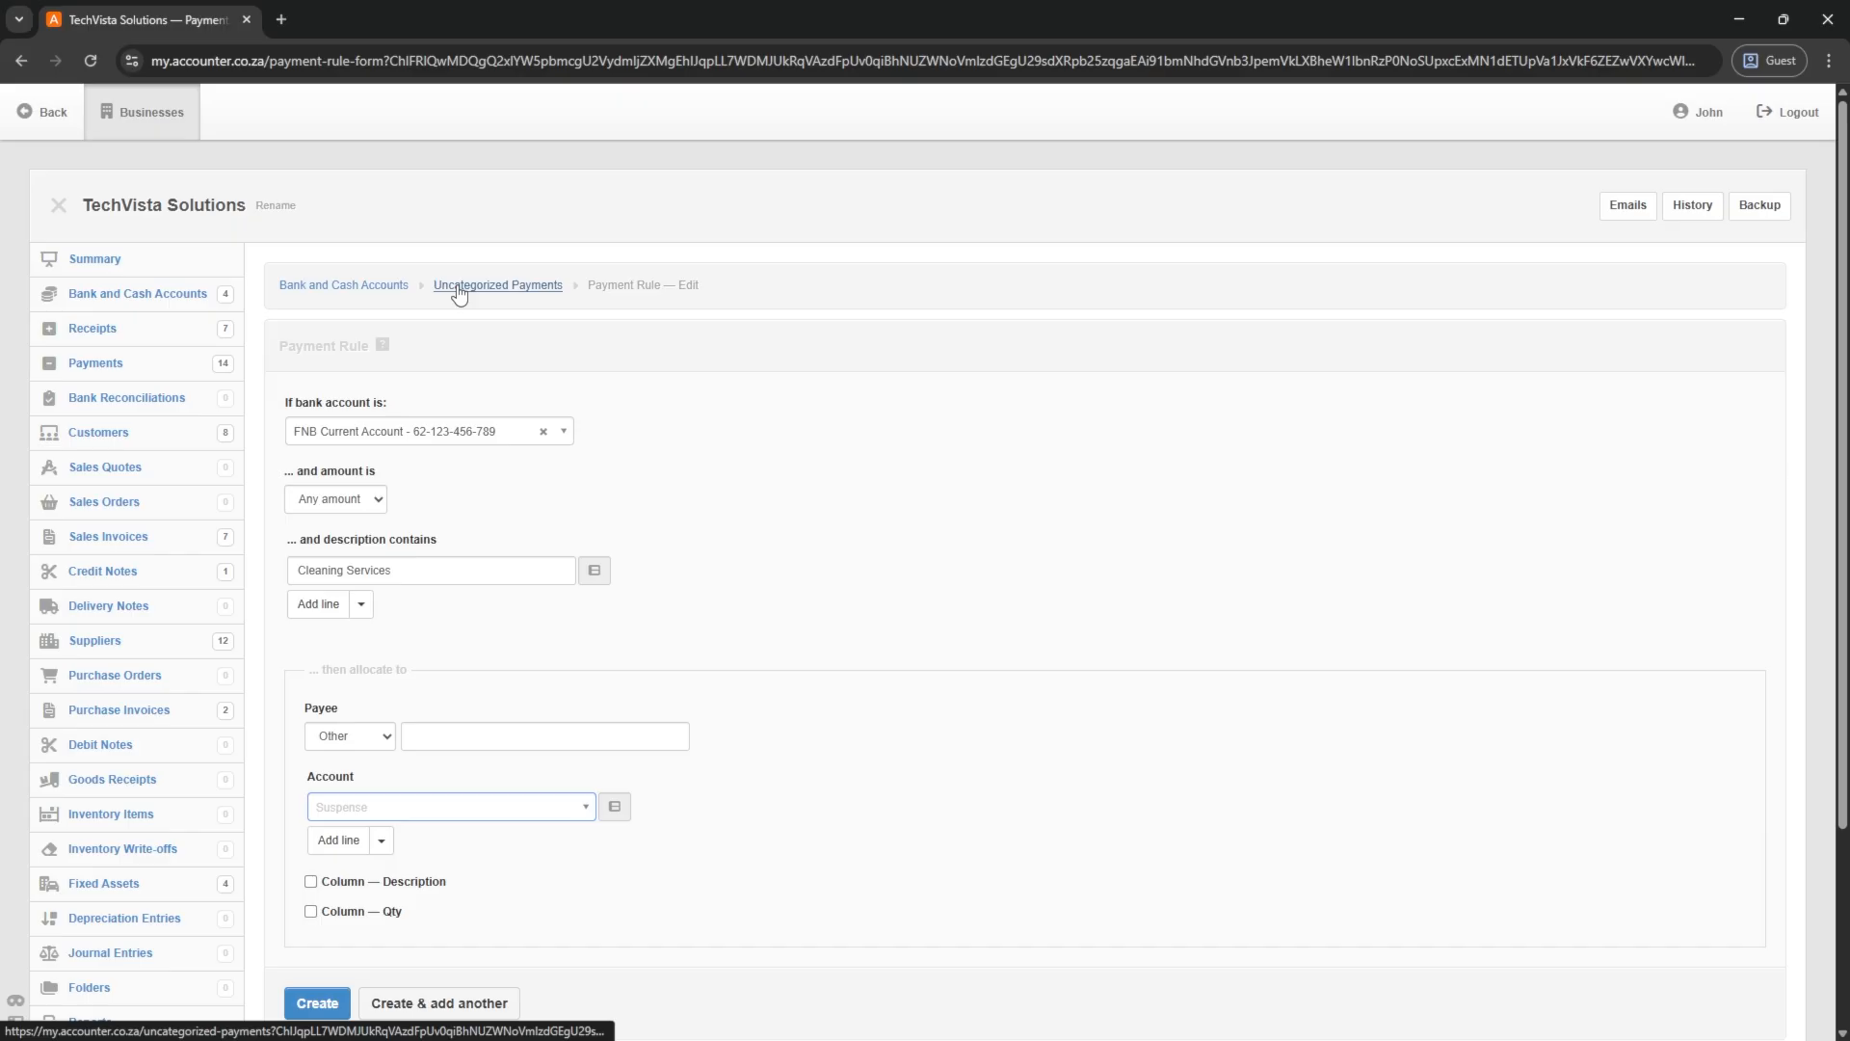
# - Start a payment rule for the DD003 Insurance - Santam payment, allocating it to the Insurance account with the VAT 15% tax code
pyautogui.scroll(-1, 1075, 761)
pyautogui.scroll(-2, 1075, 761)
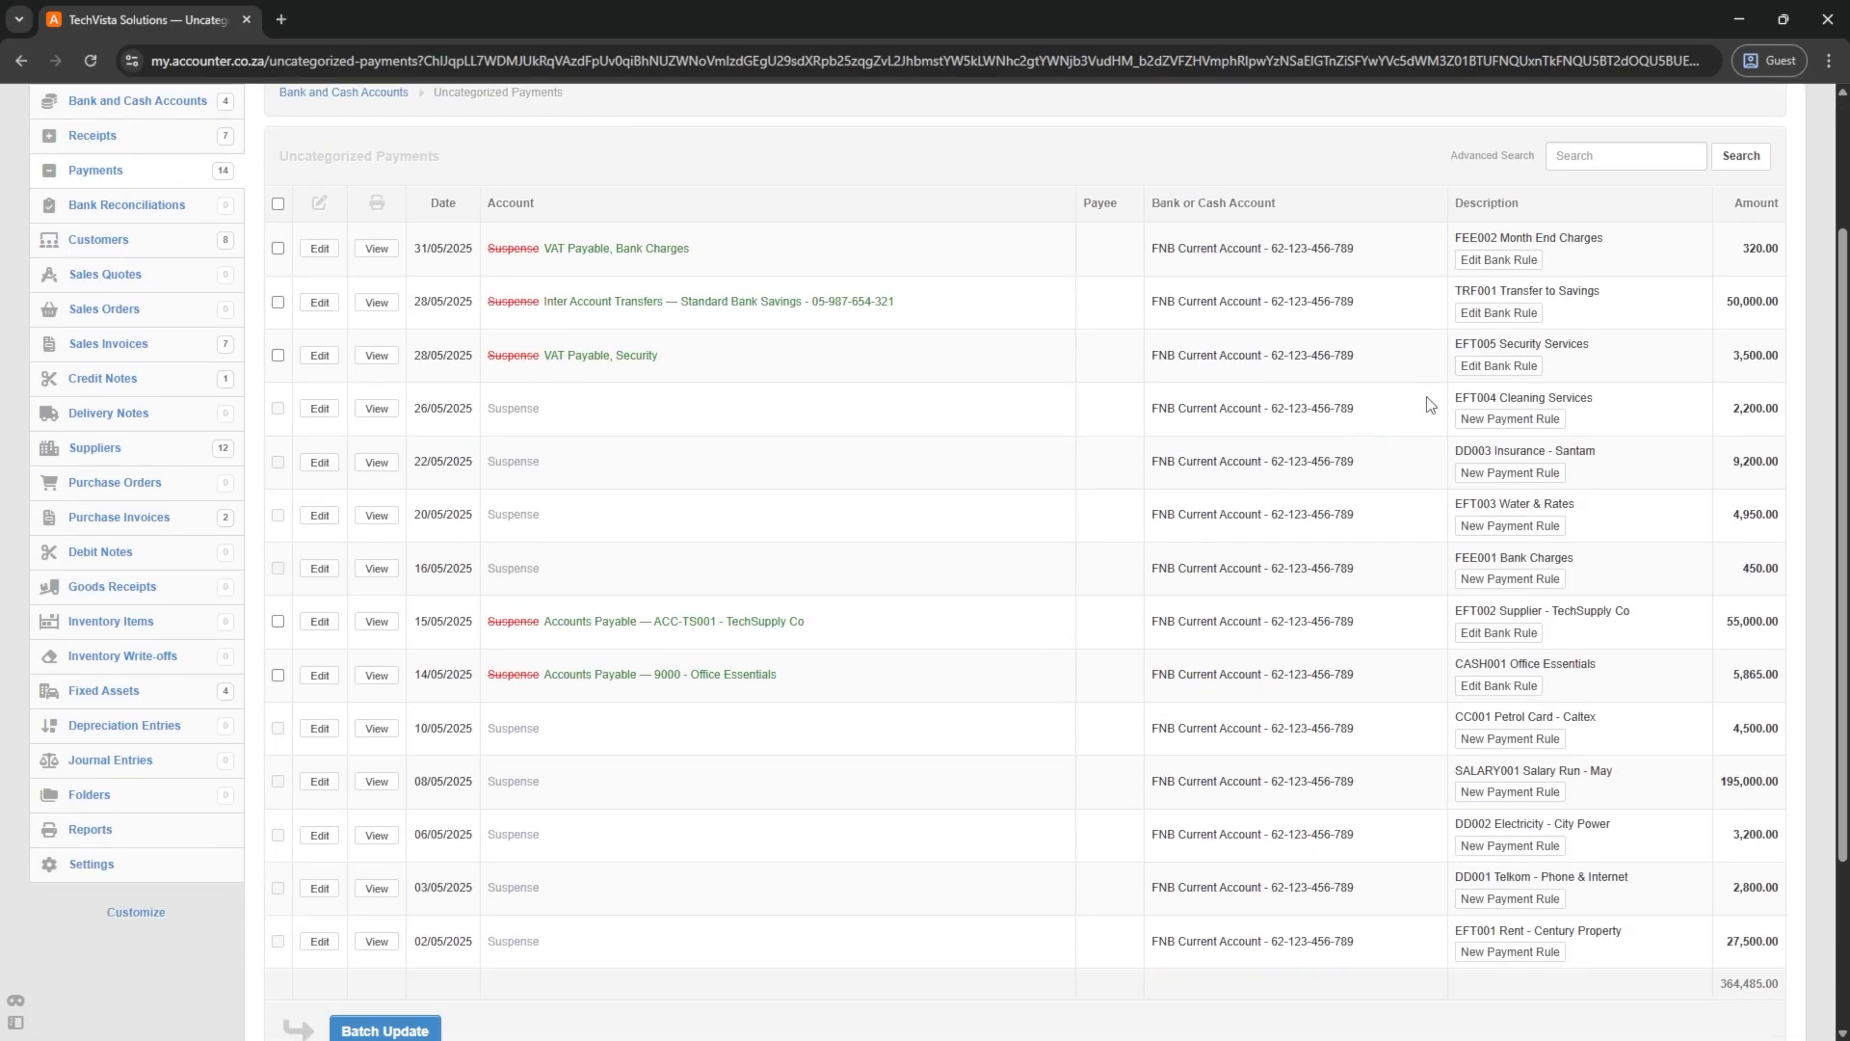
pyautogui.click(1505, 473)
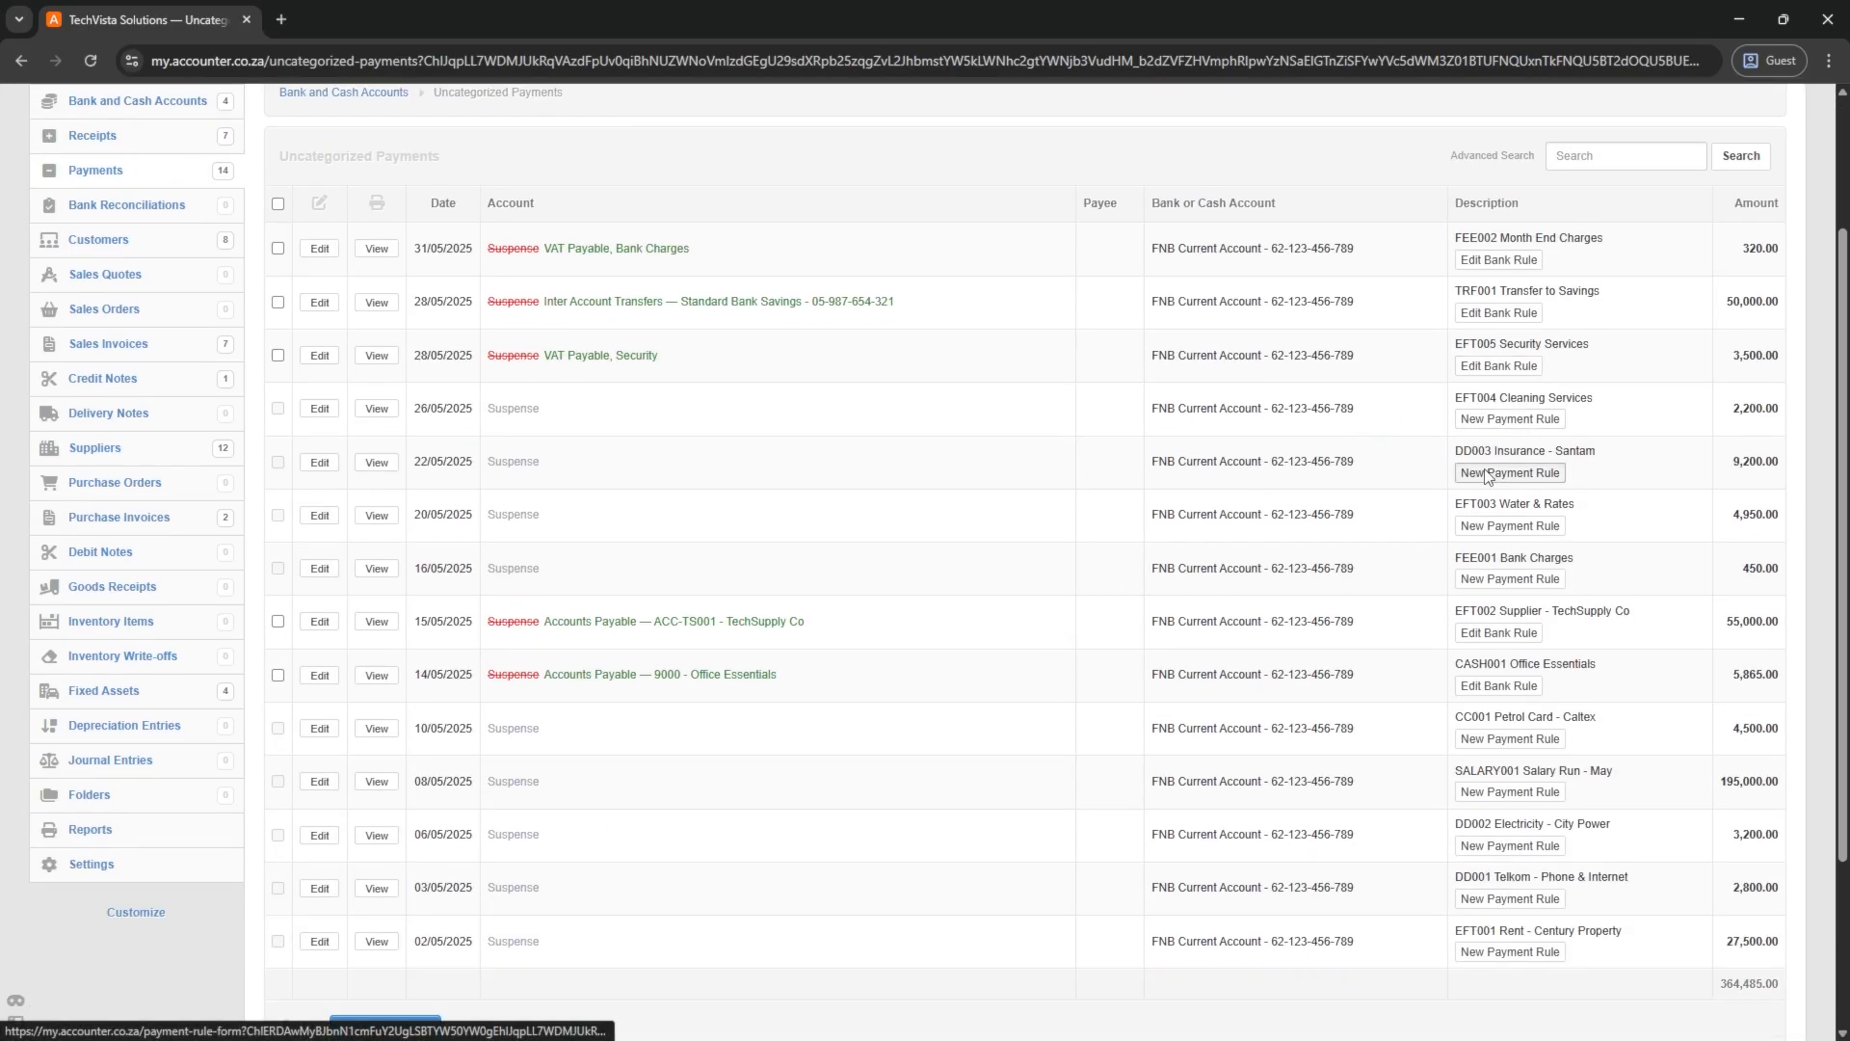
pyautogui.click(399, 805)
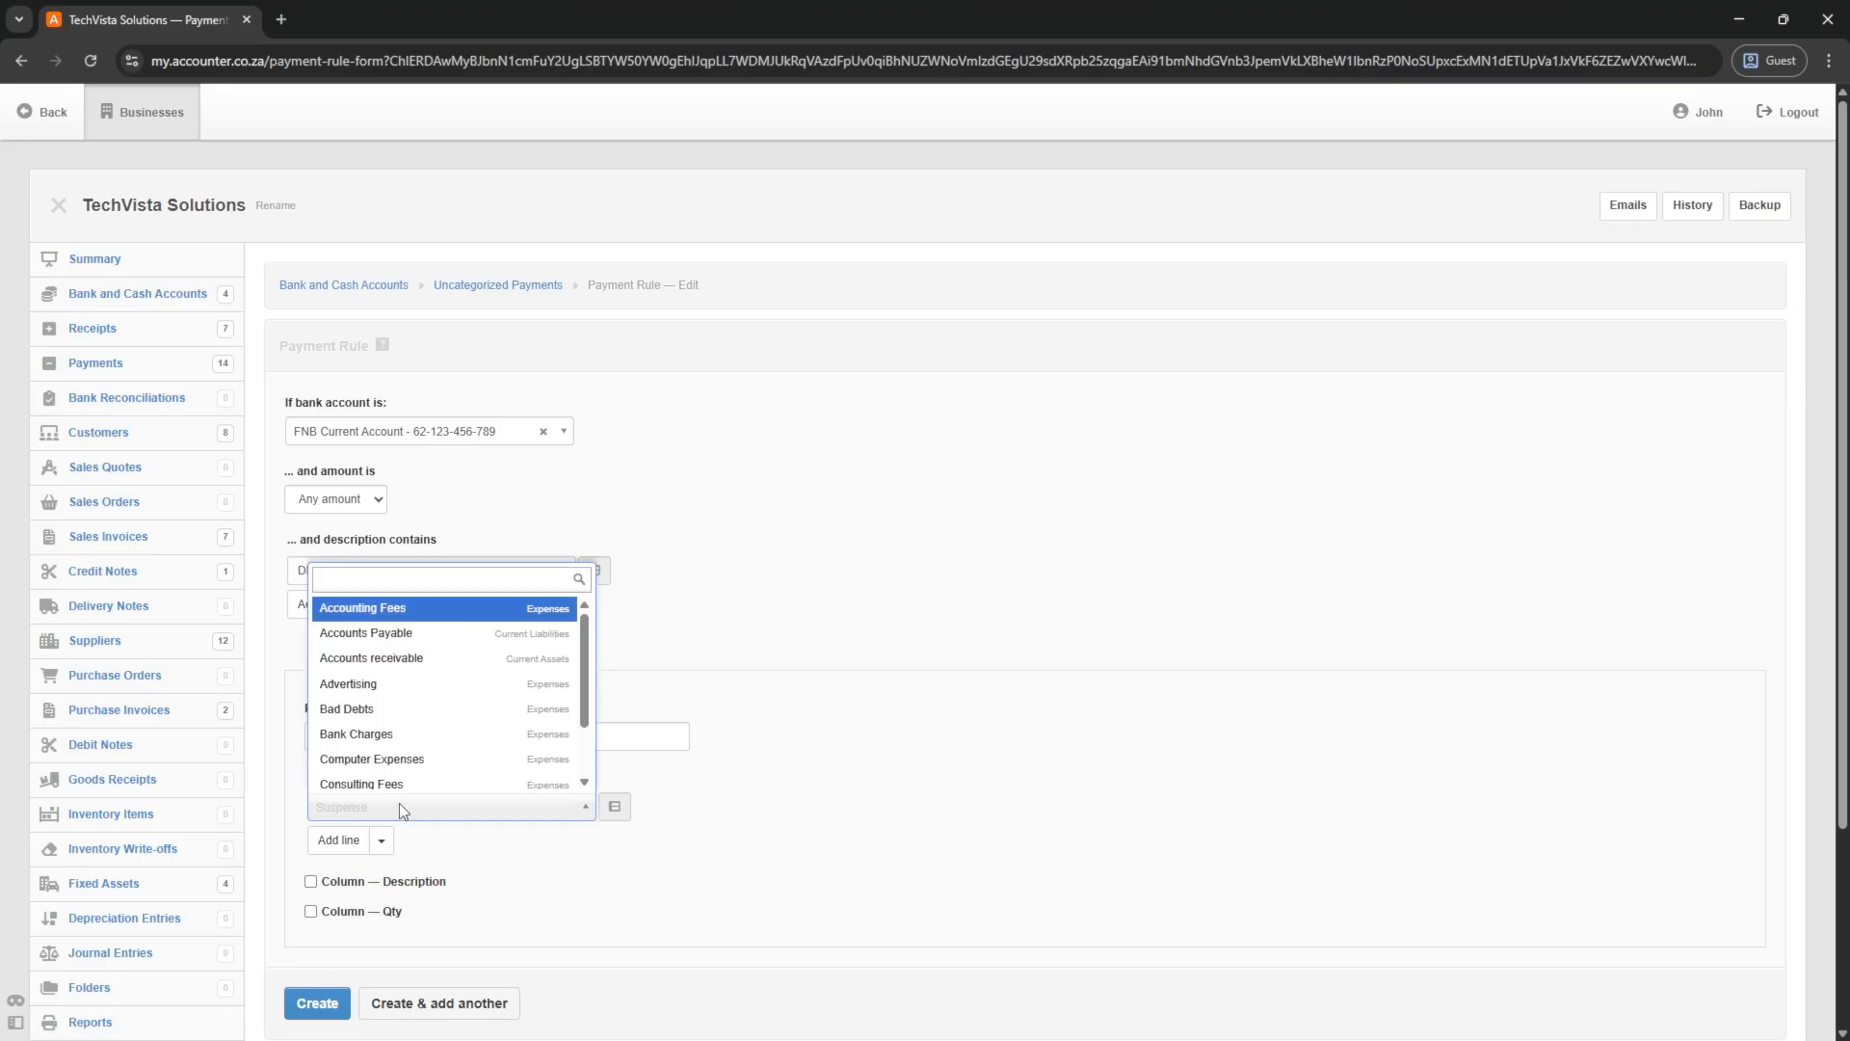
pyautogui.write('ins')
pyautogui.click(385, 752)
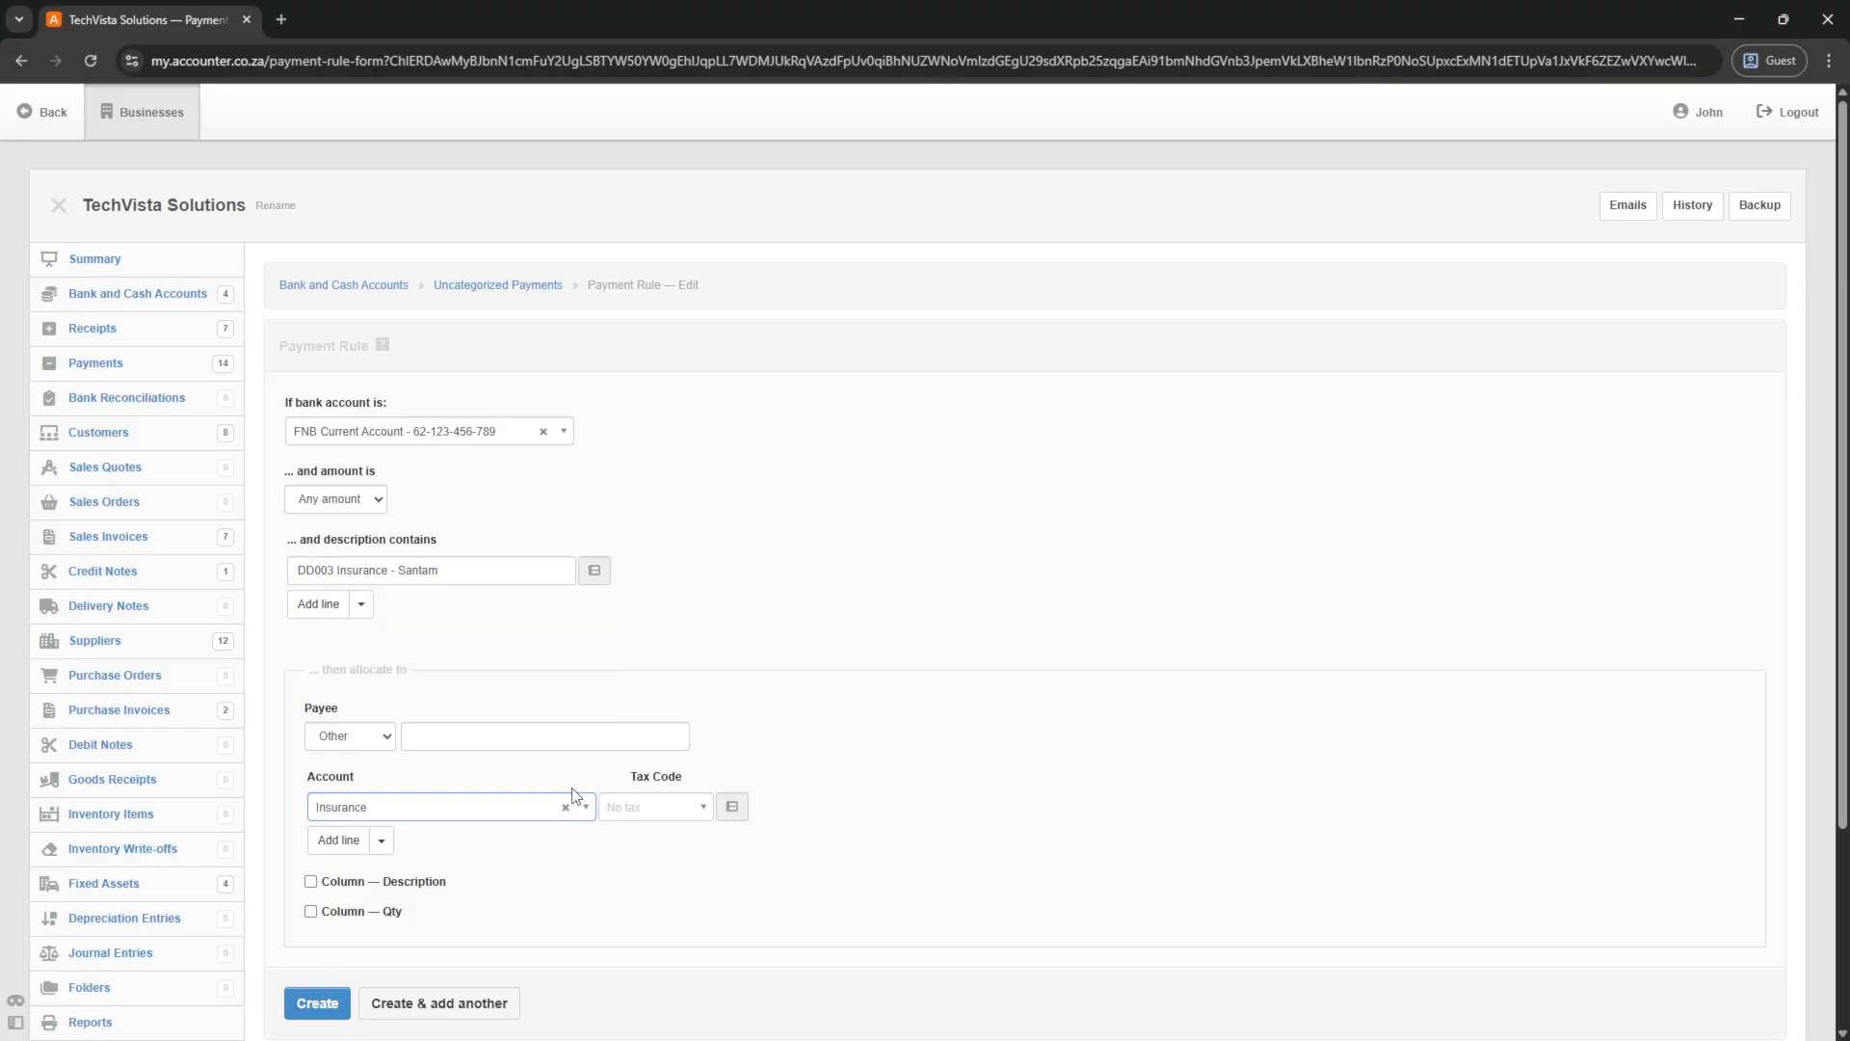
pyautogui.click(654, 807)
pyautogui.click(633, 981)
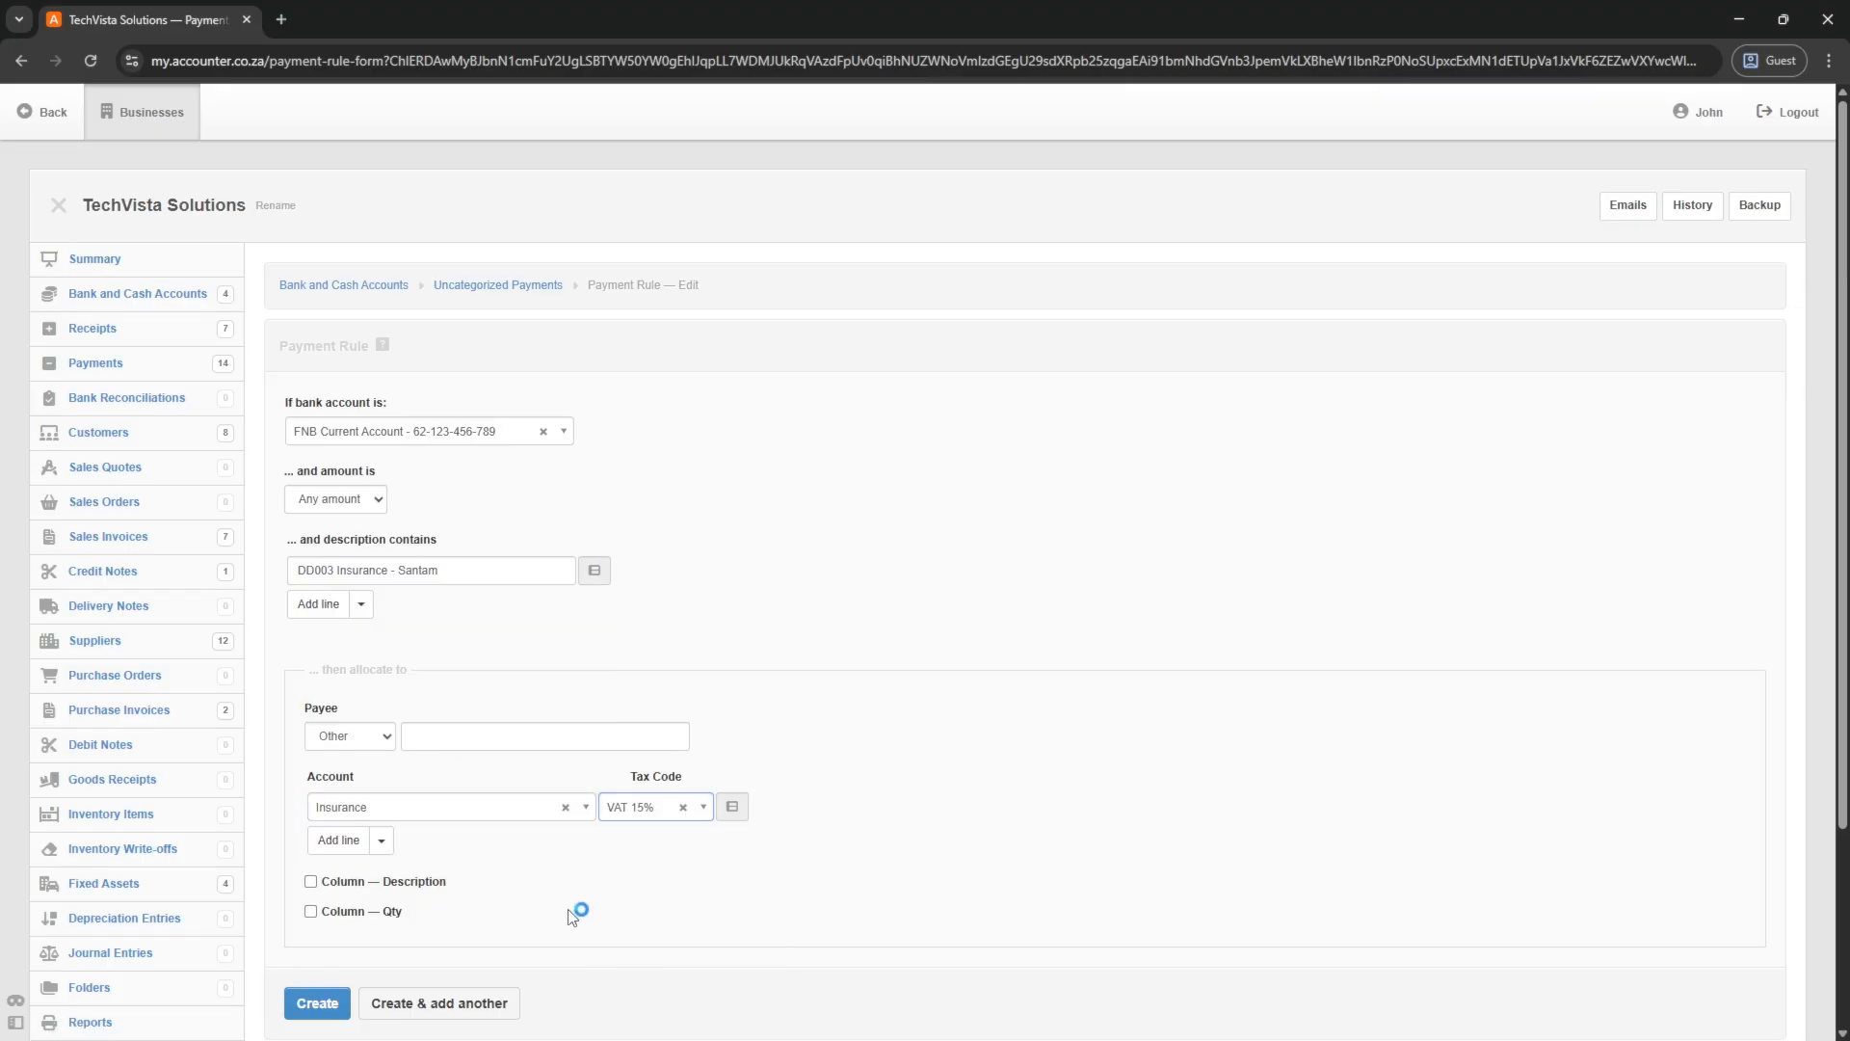
# - Shorten the rule's description condition to "Insurance - Santam" and create the rule
pyautogui.moveTo(337, 569); pyautogui.dragTo(248, 562)
pyautogui.press('BackSpace')
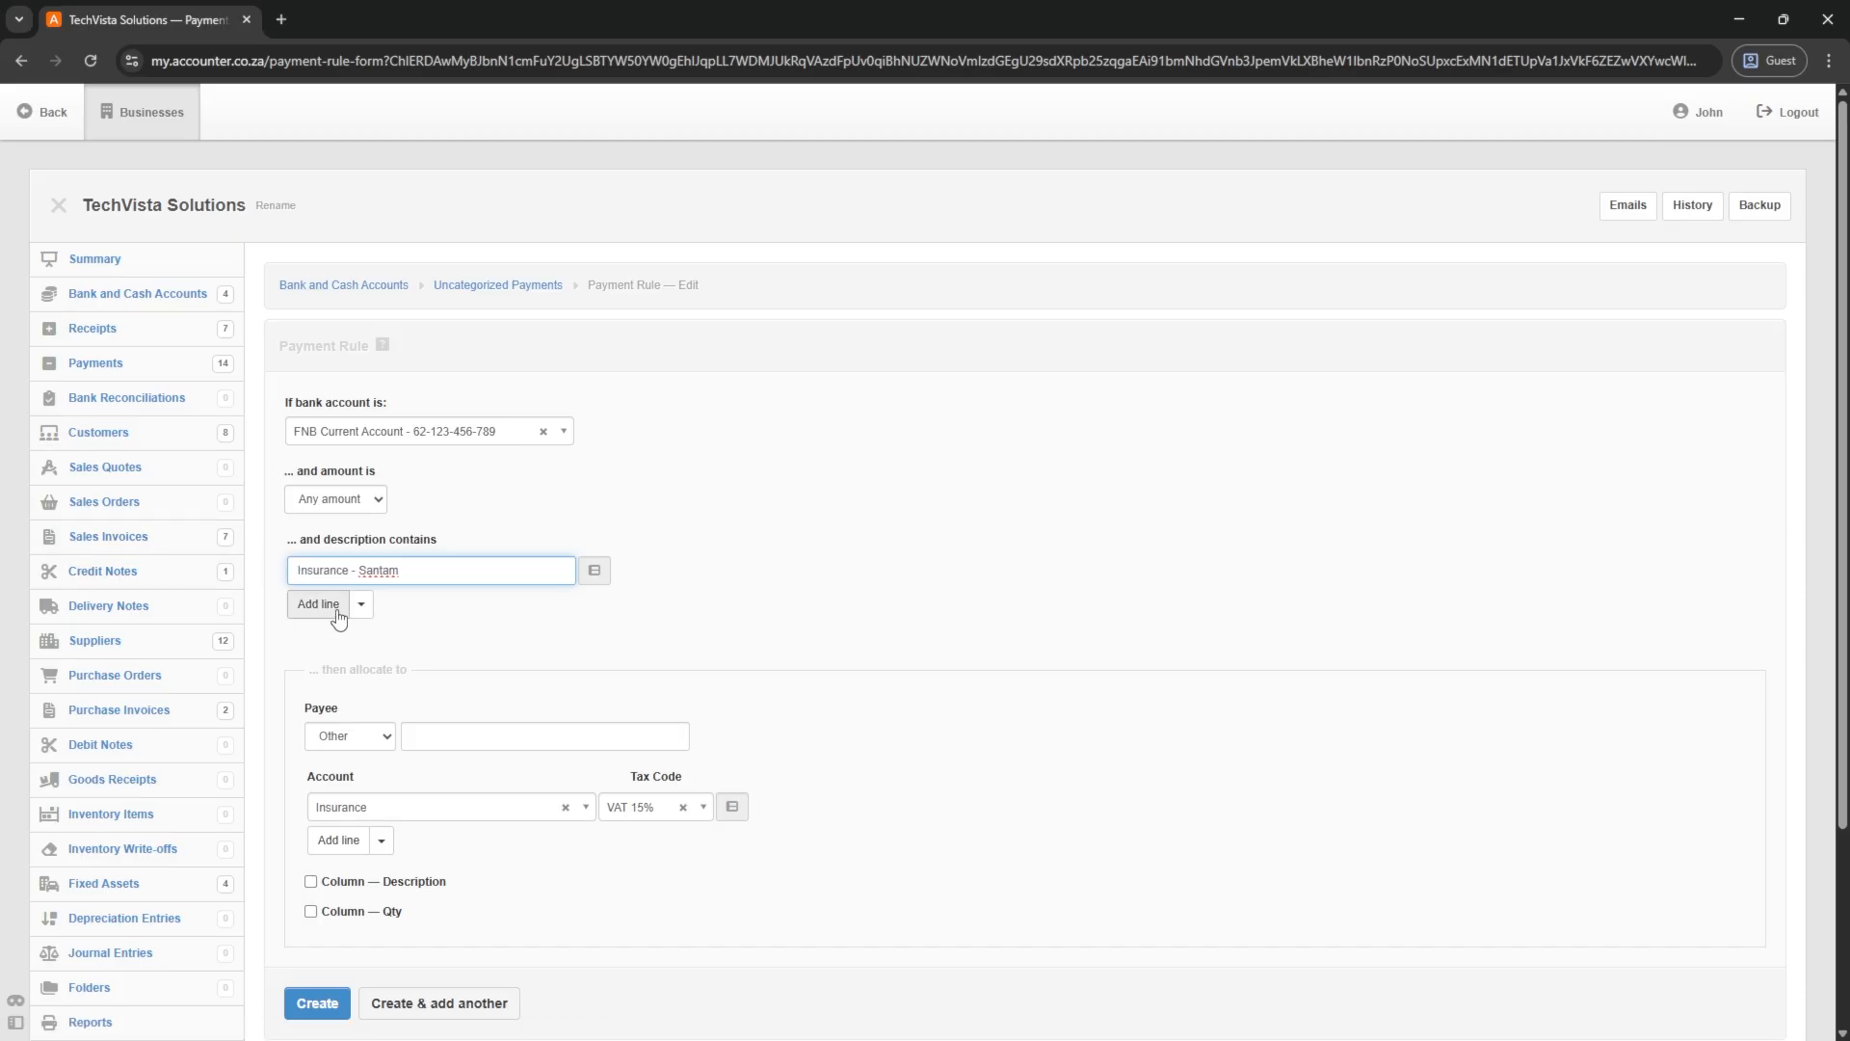
pyautogui.click(334, 1001)
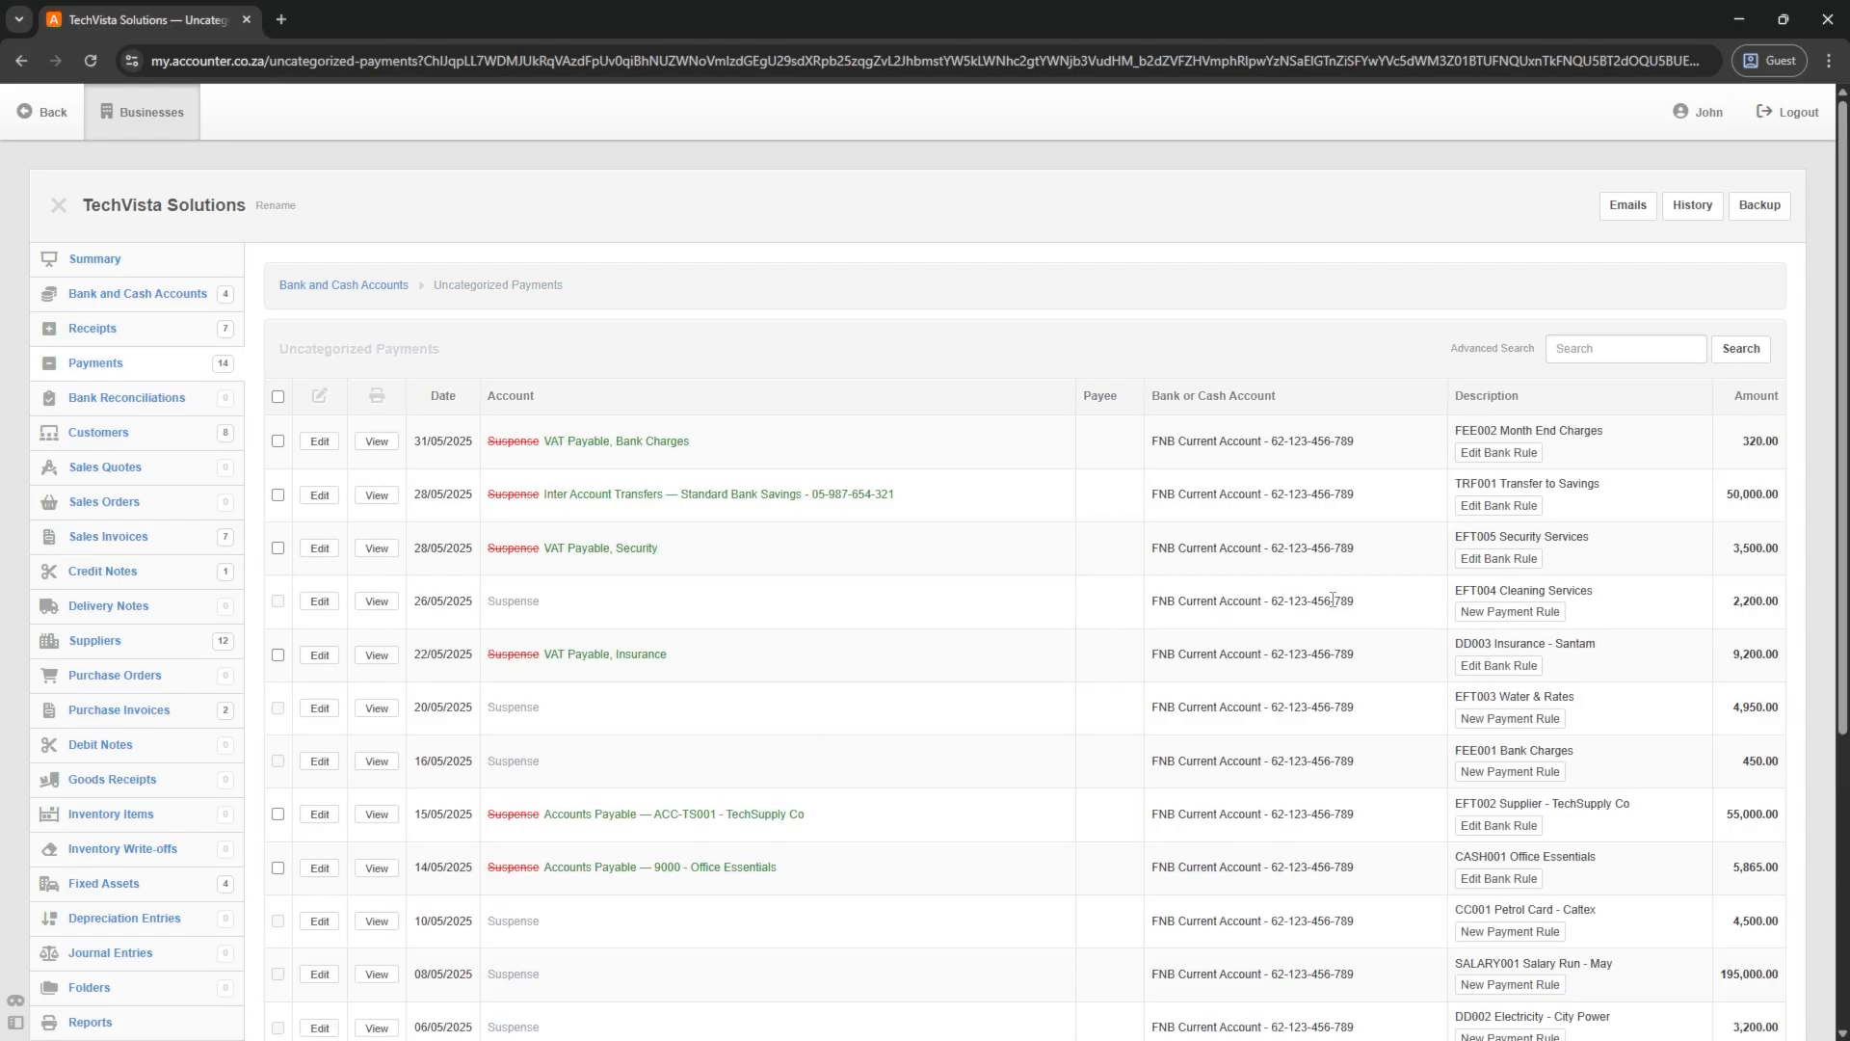
# - Start a payment rule for the FEE001 Bank Charges payment and shorten its description condition to "Bank Charges"
pyautogui.scroll(-2, 1530, 721)
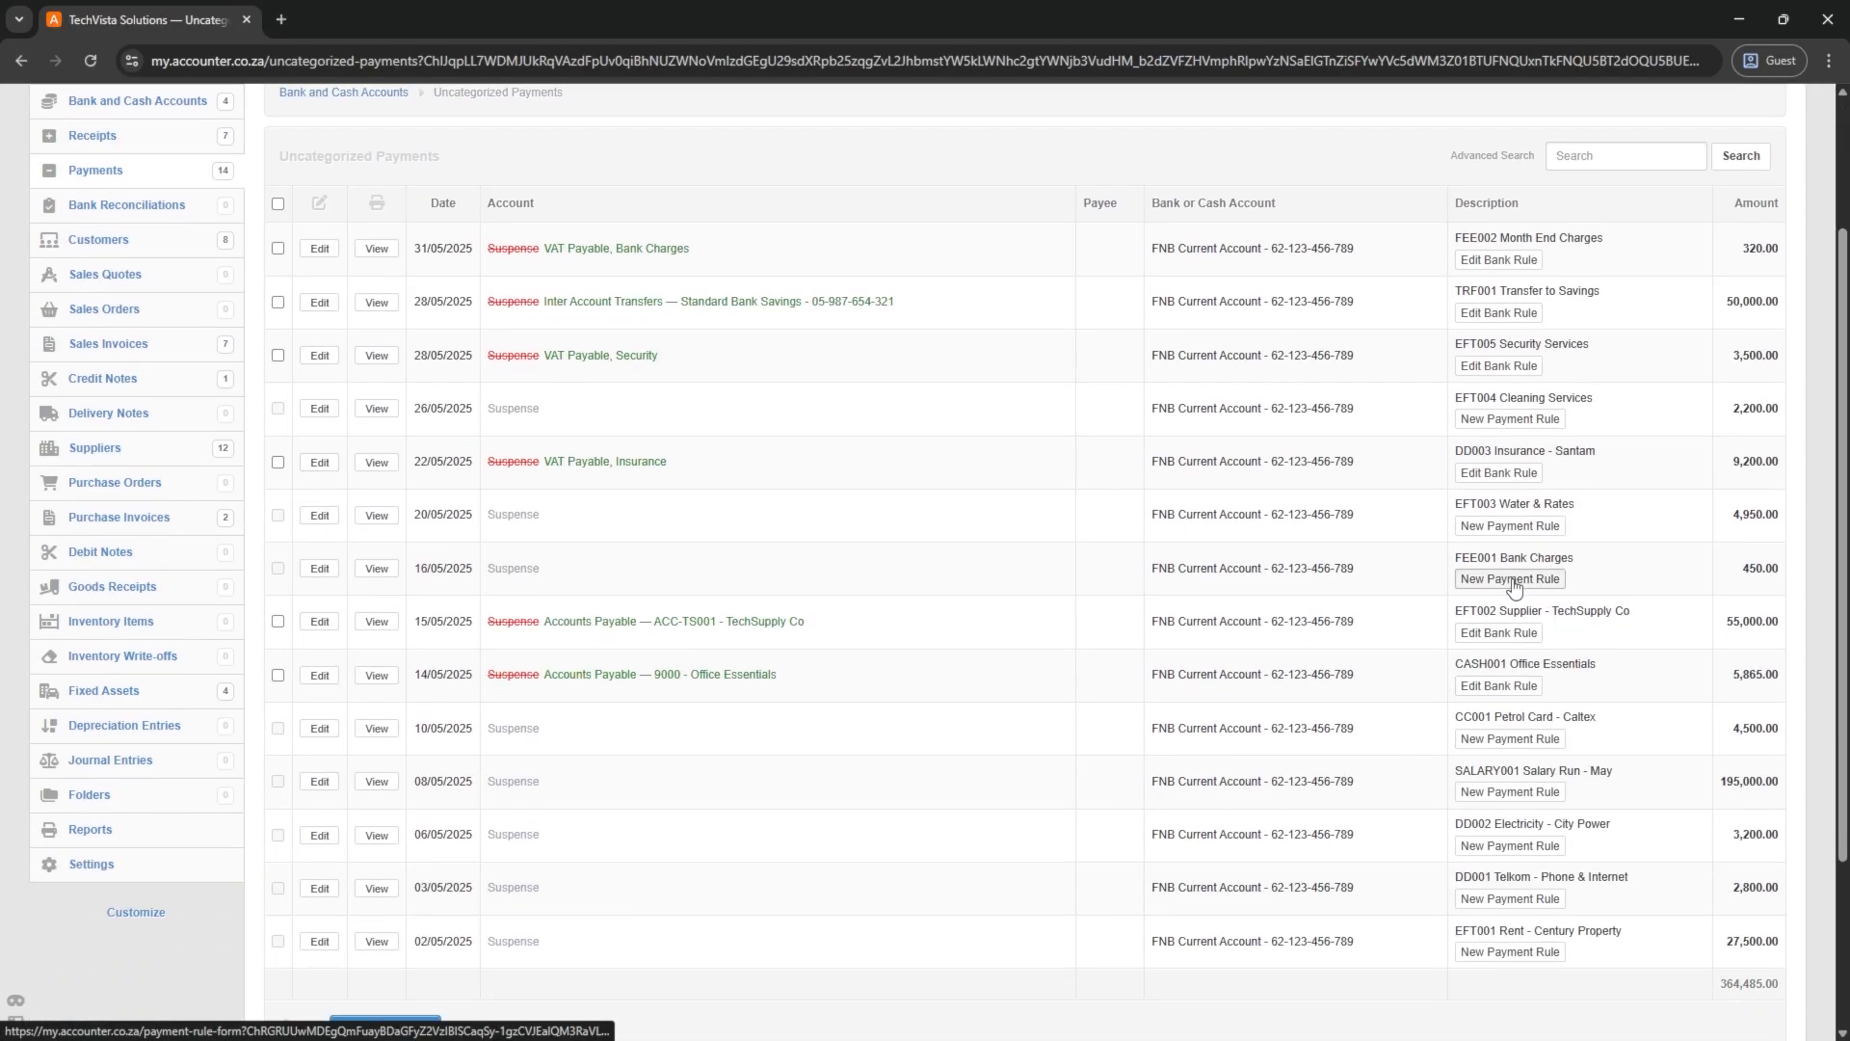
pyautogui.click(1510, 579)
pyautogui.moveTo(345, 571); pyautogui.dragTo(217, 573)
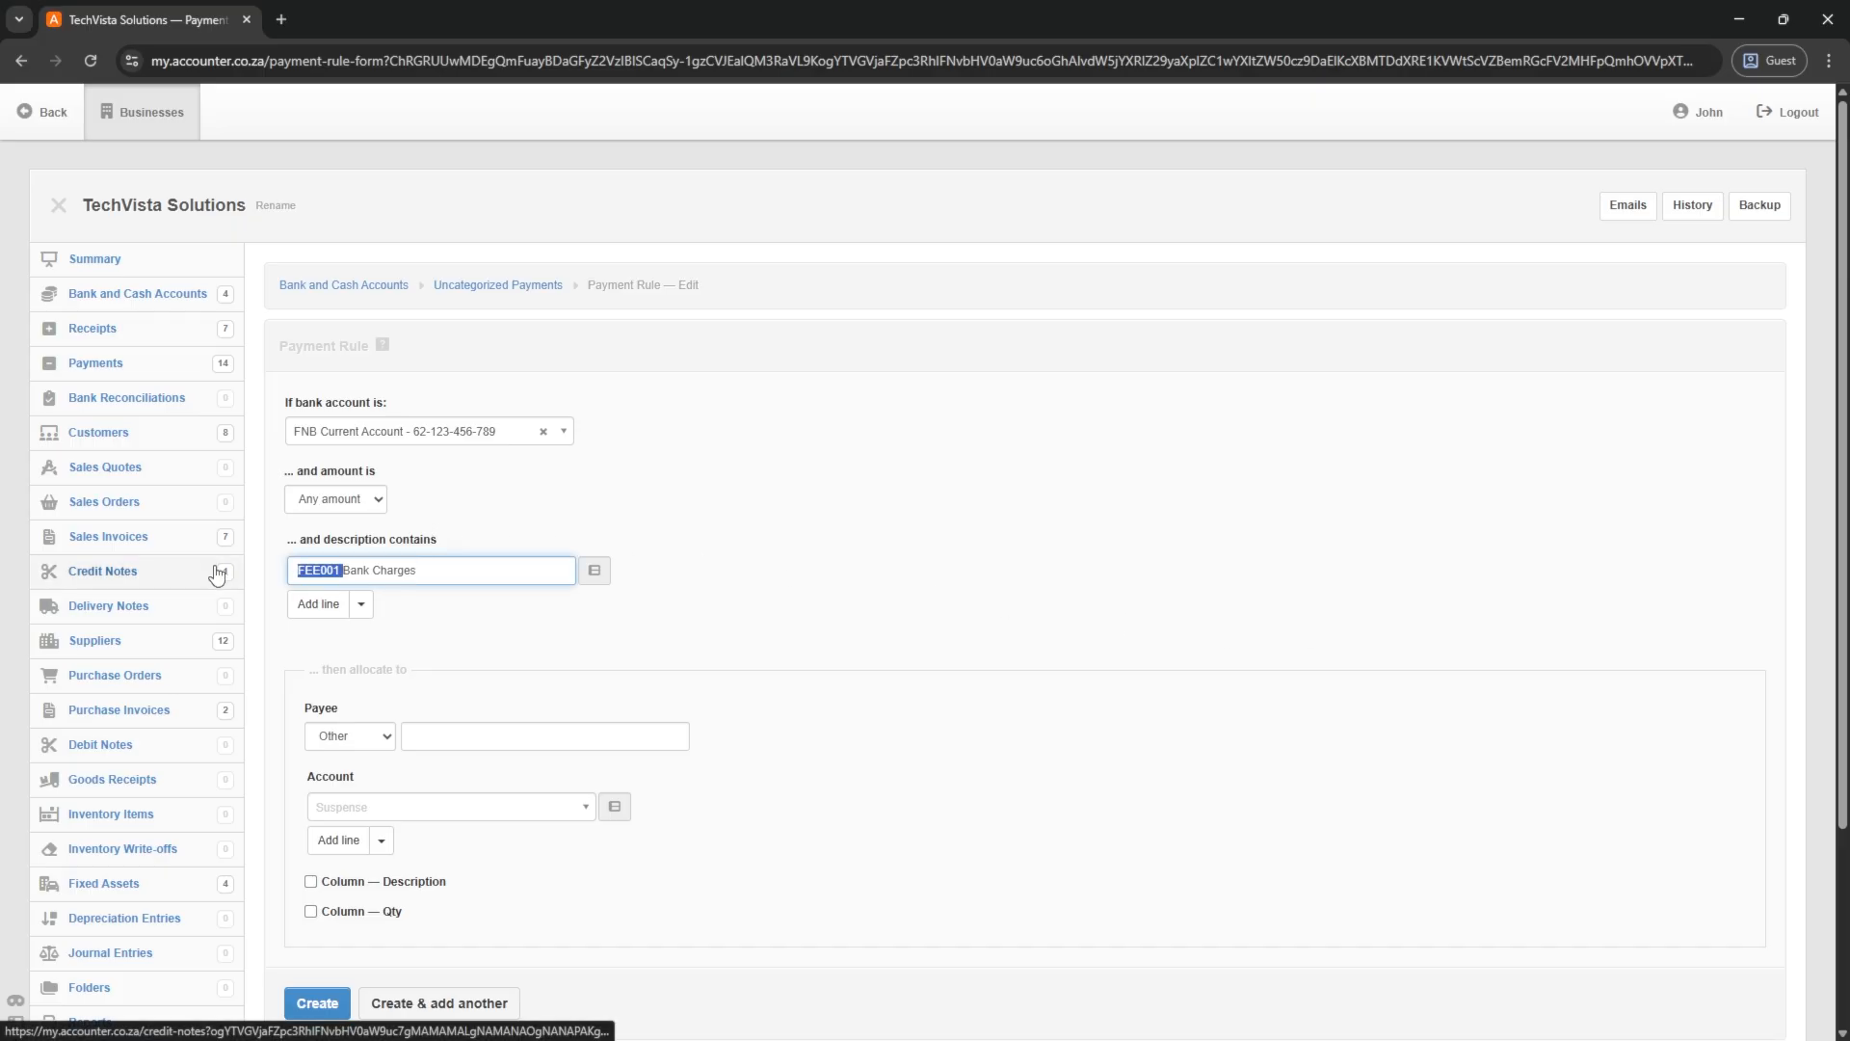
pyautogui.press('BackSpace')
# - Allocate the rule to the Bank Charges account with a VAT tax code and create the rule
pyautogui.click(438, 806)
pyautogui.write('bank')
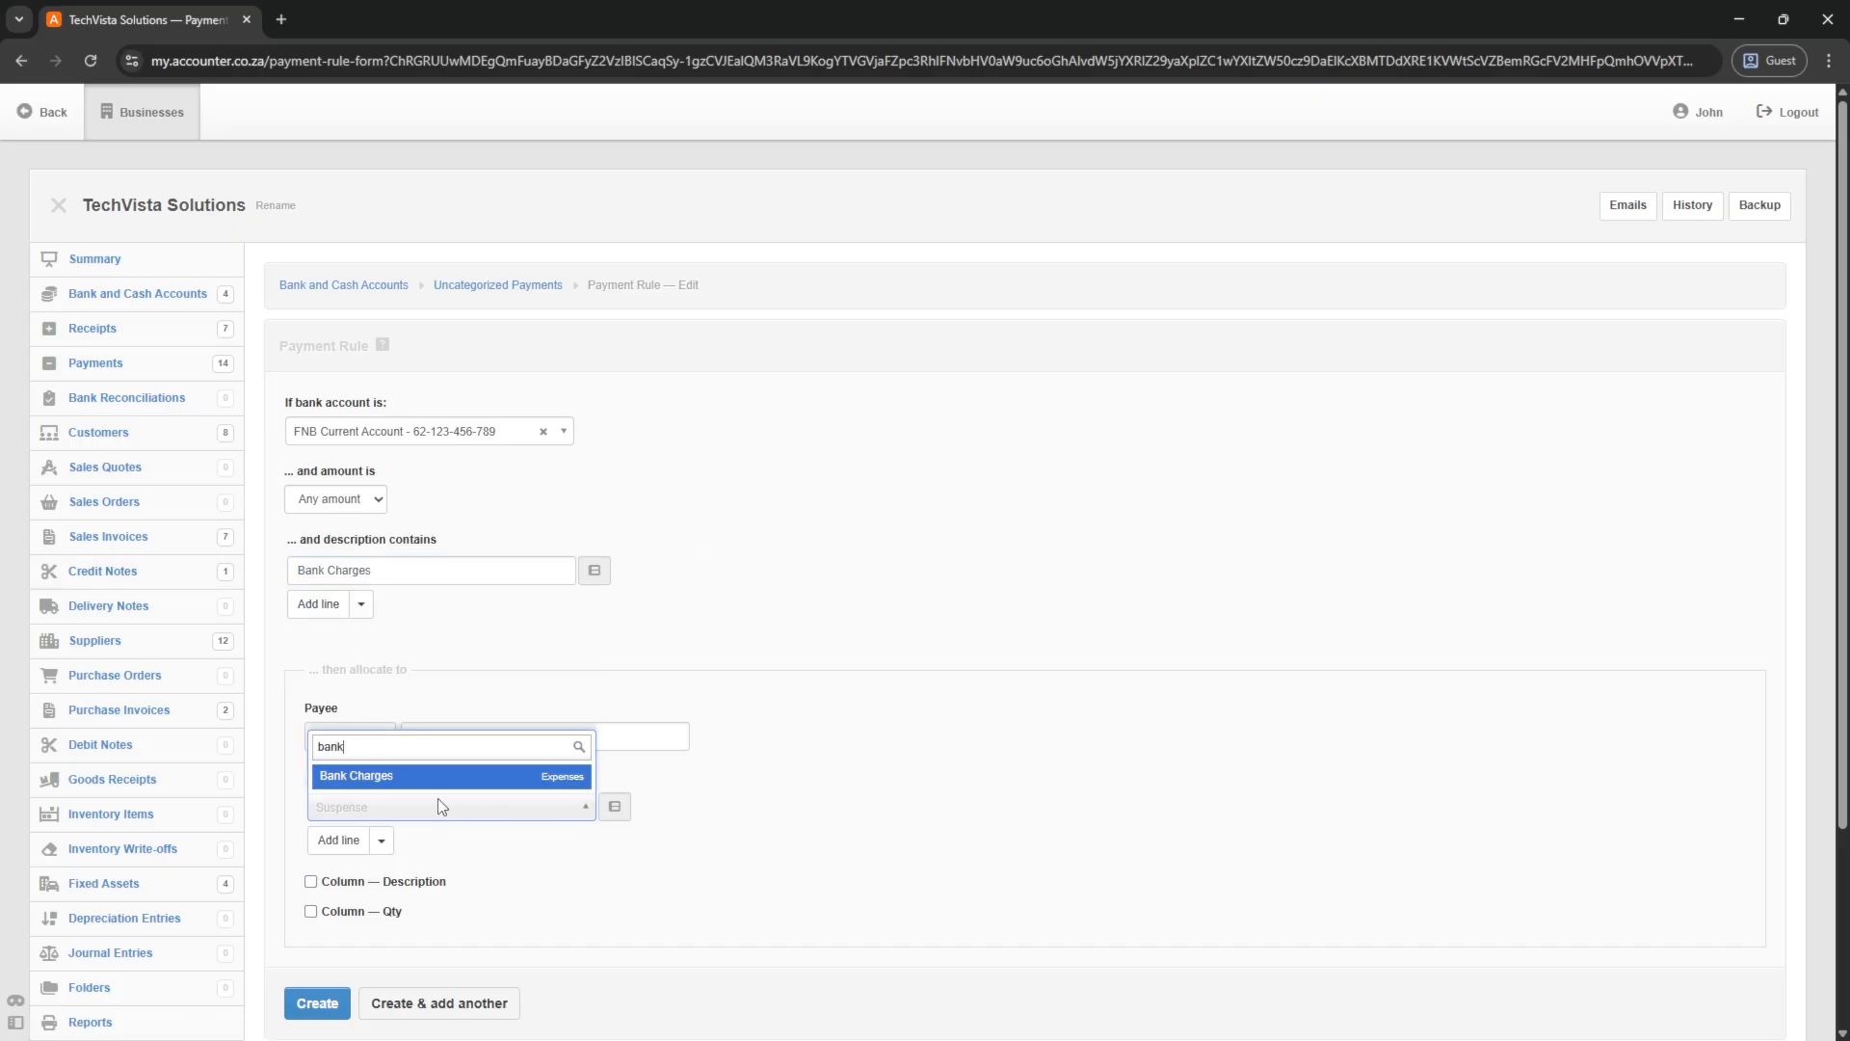
pyautogui.click(443, 775)
pyautogui.click(638, 806)
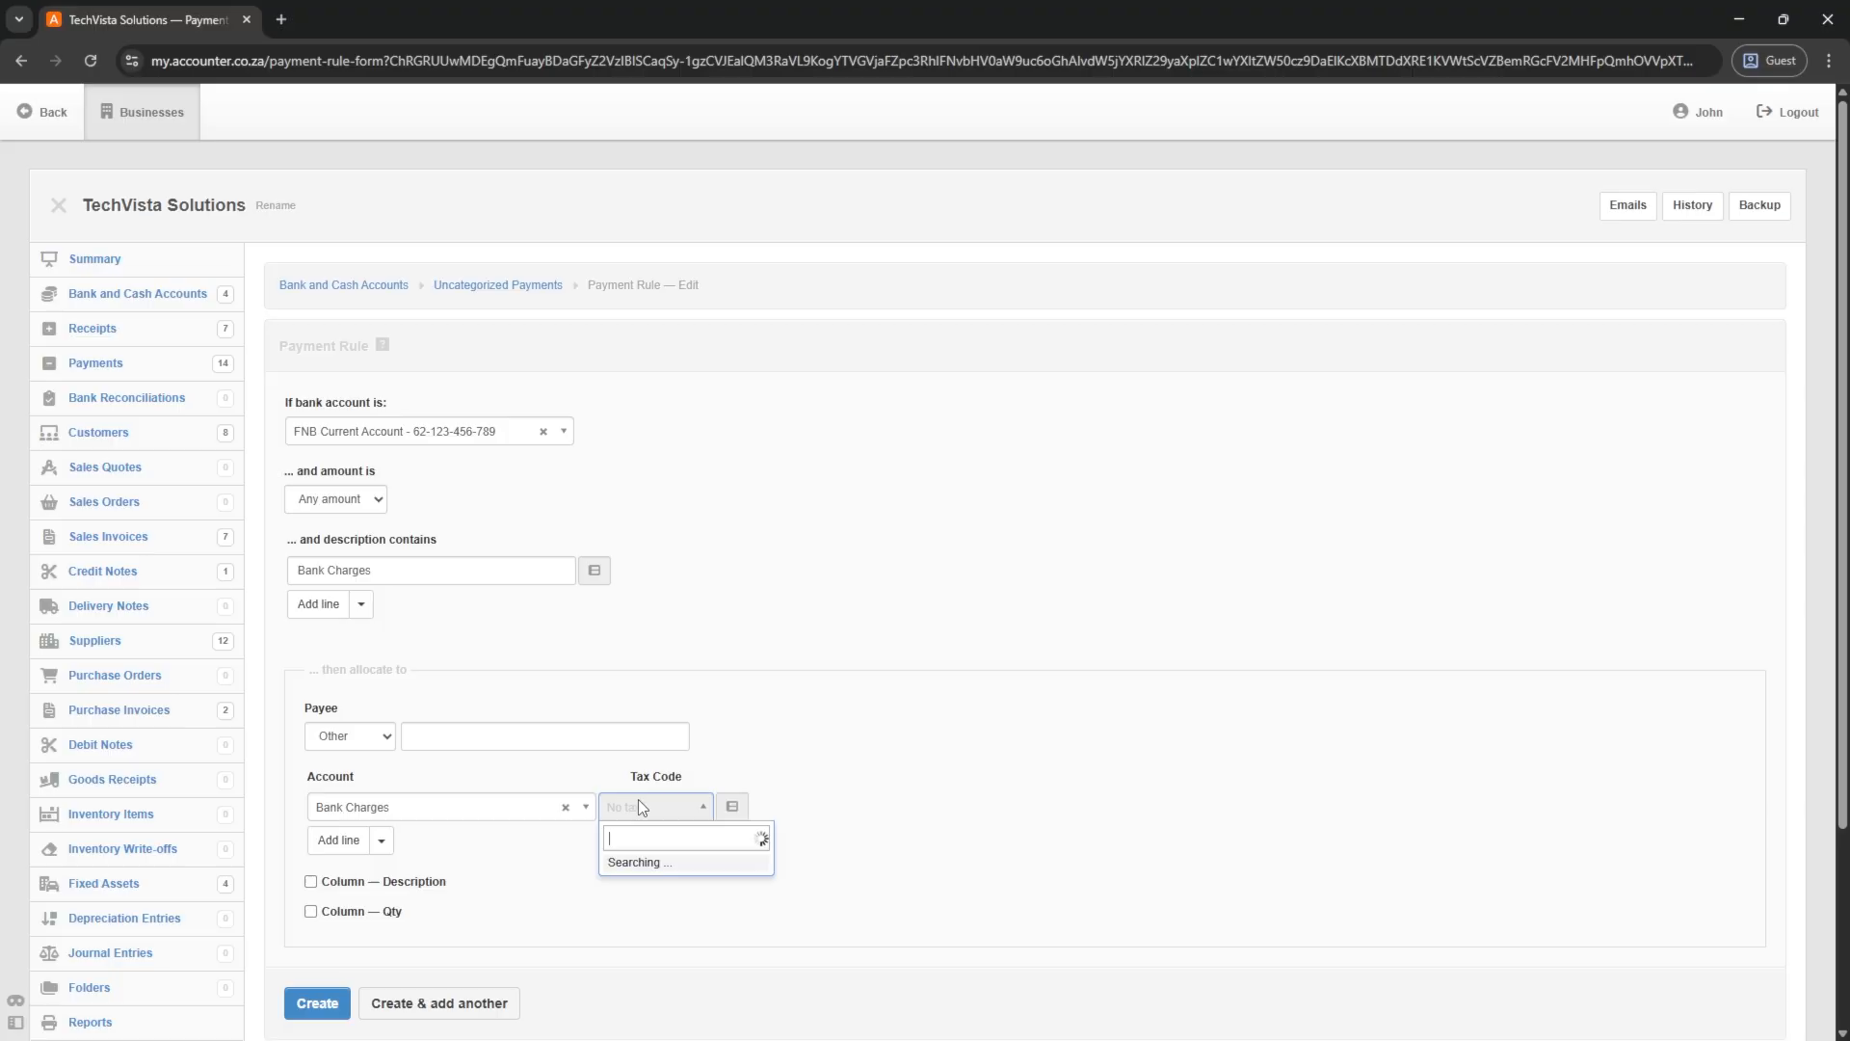
pyautogui.click(655, 956)
pyautogui.click(317, 1002)
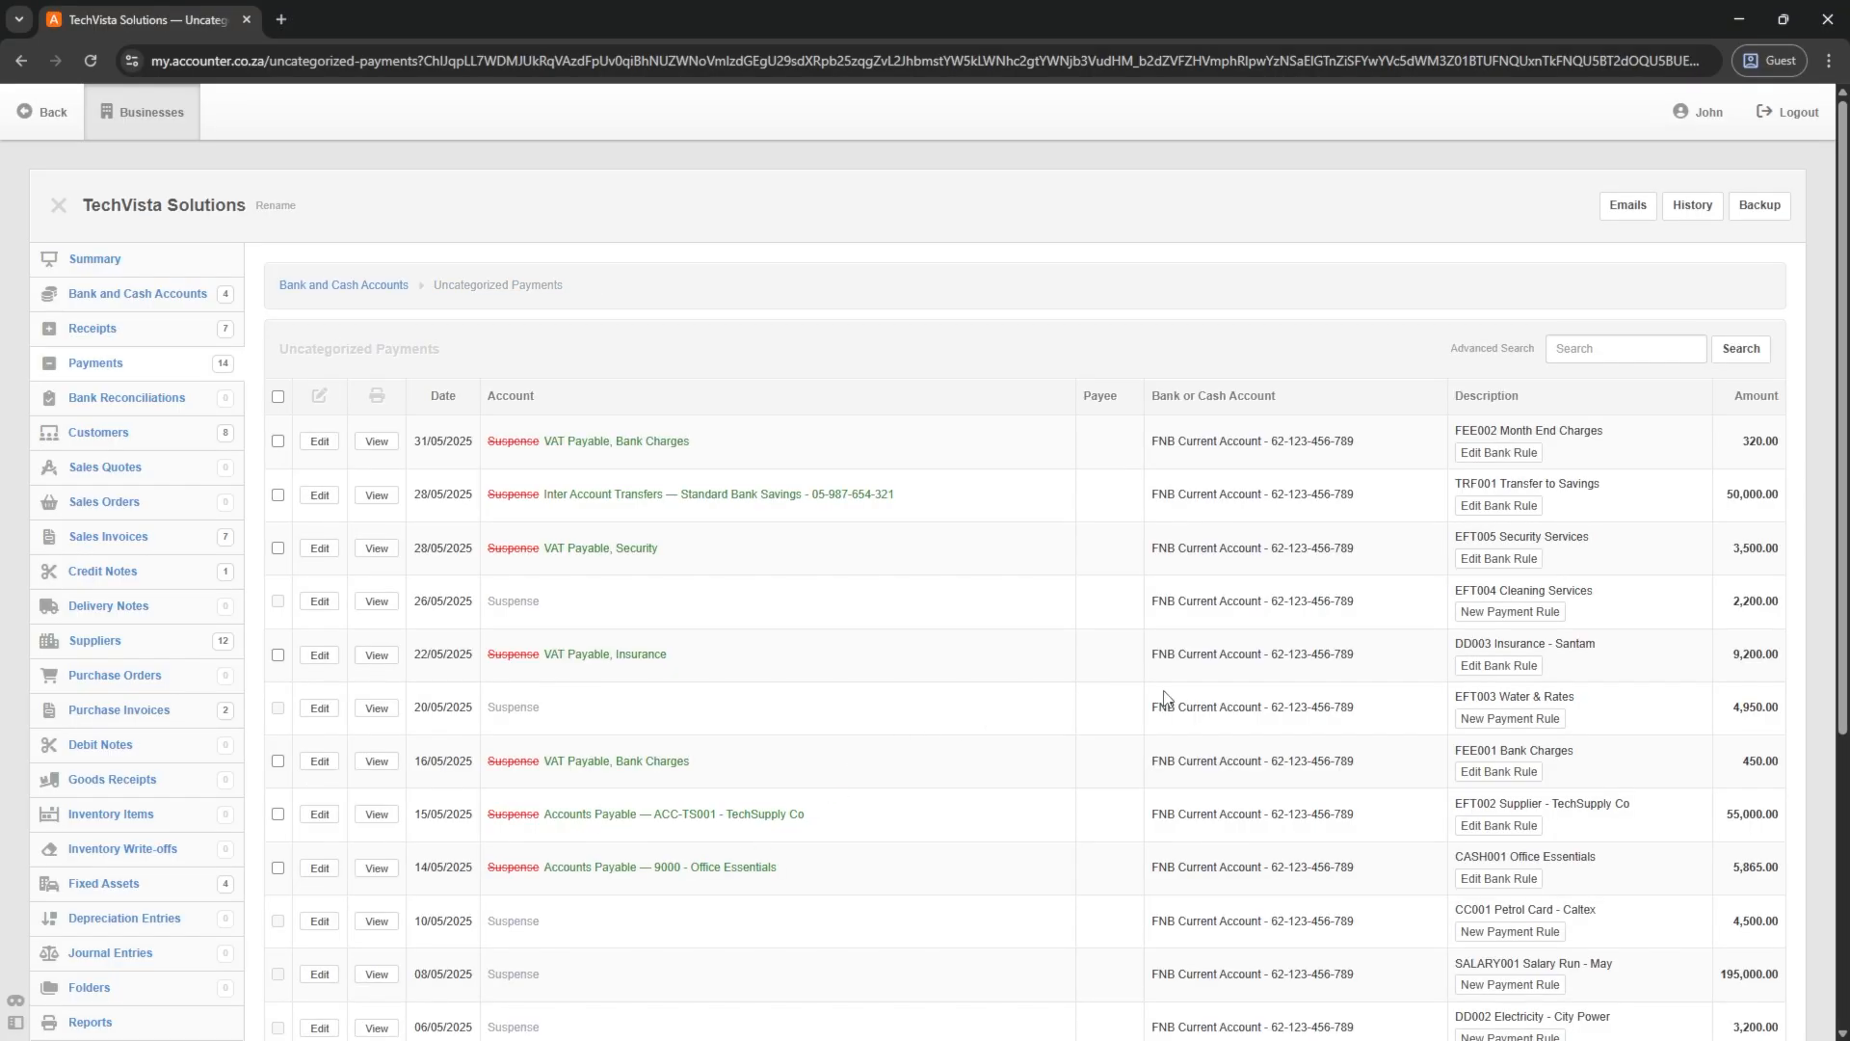
# - Start a payment rule for the CC001 Petrol Card - Caltex payment and shorten its description condition to "Petrol Card - Caltex"
pyautogui.scroll(-4, 1420, 604)
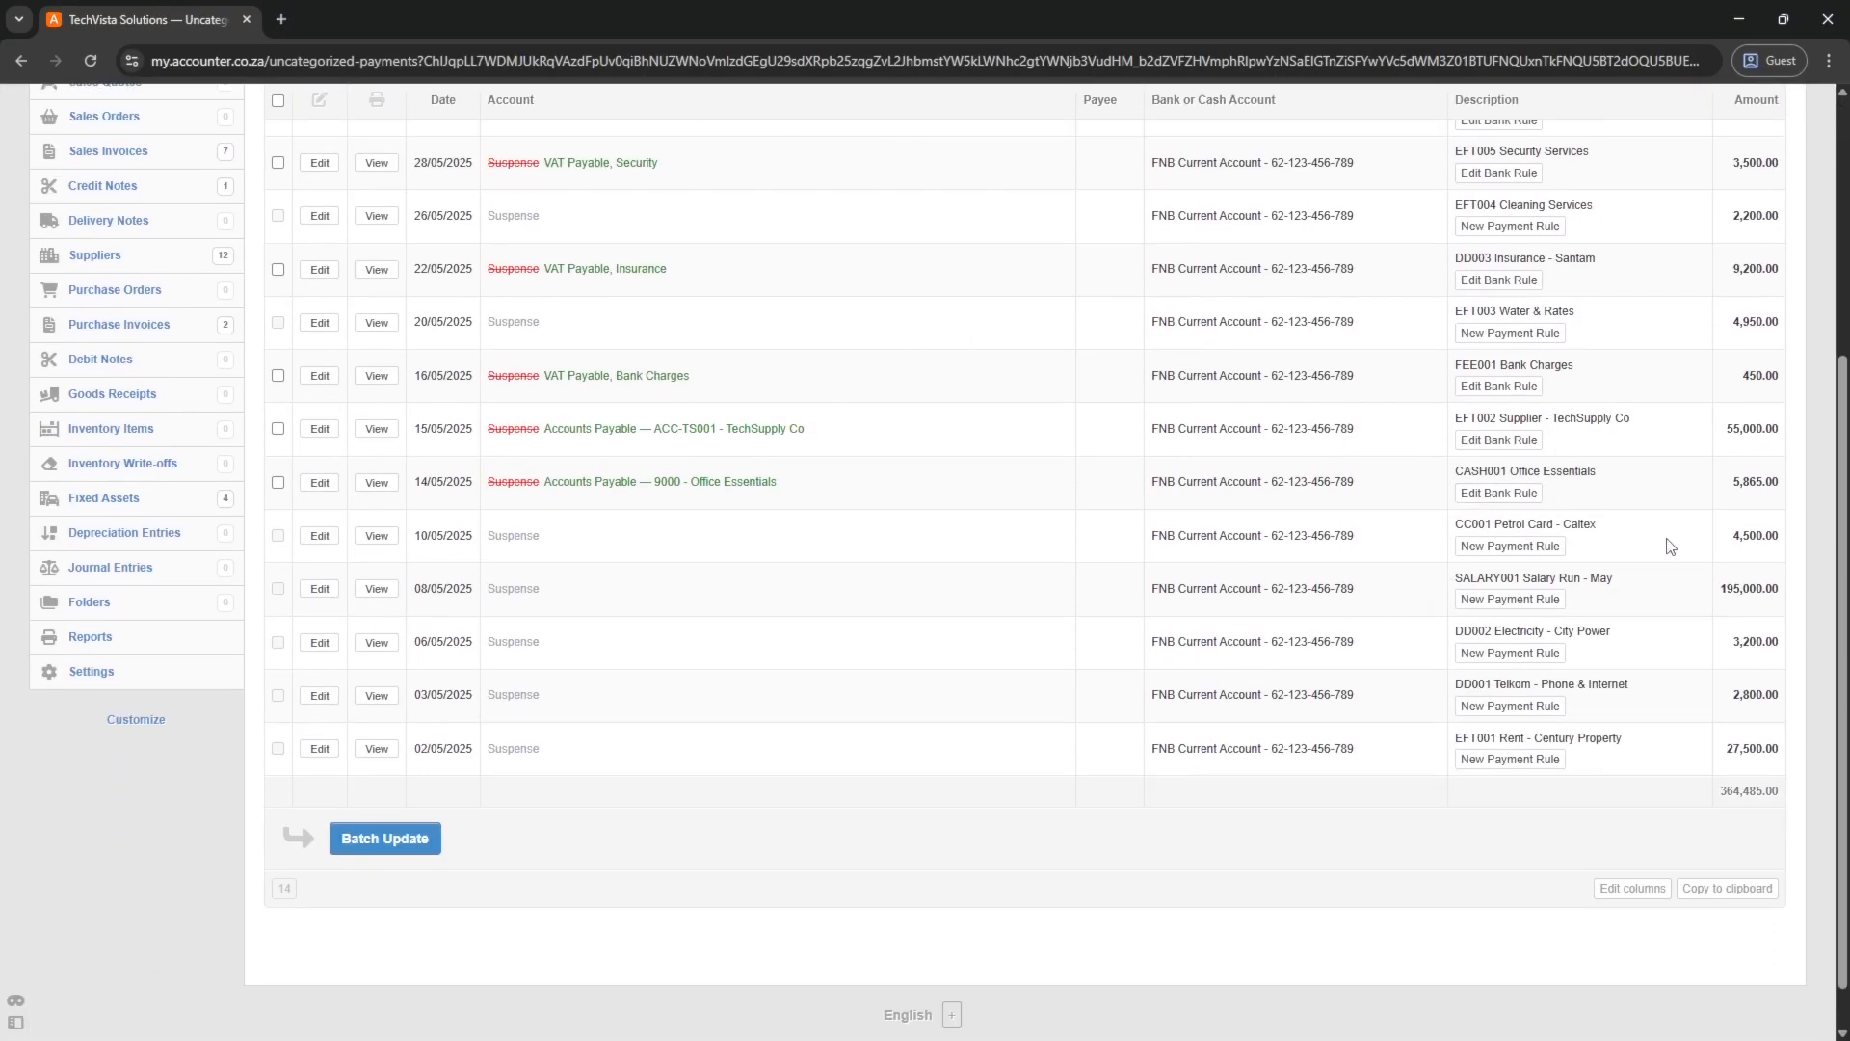
pyautogui.click(1499, 547)
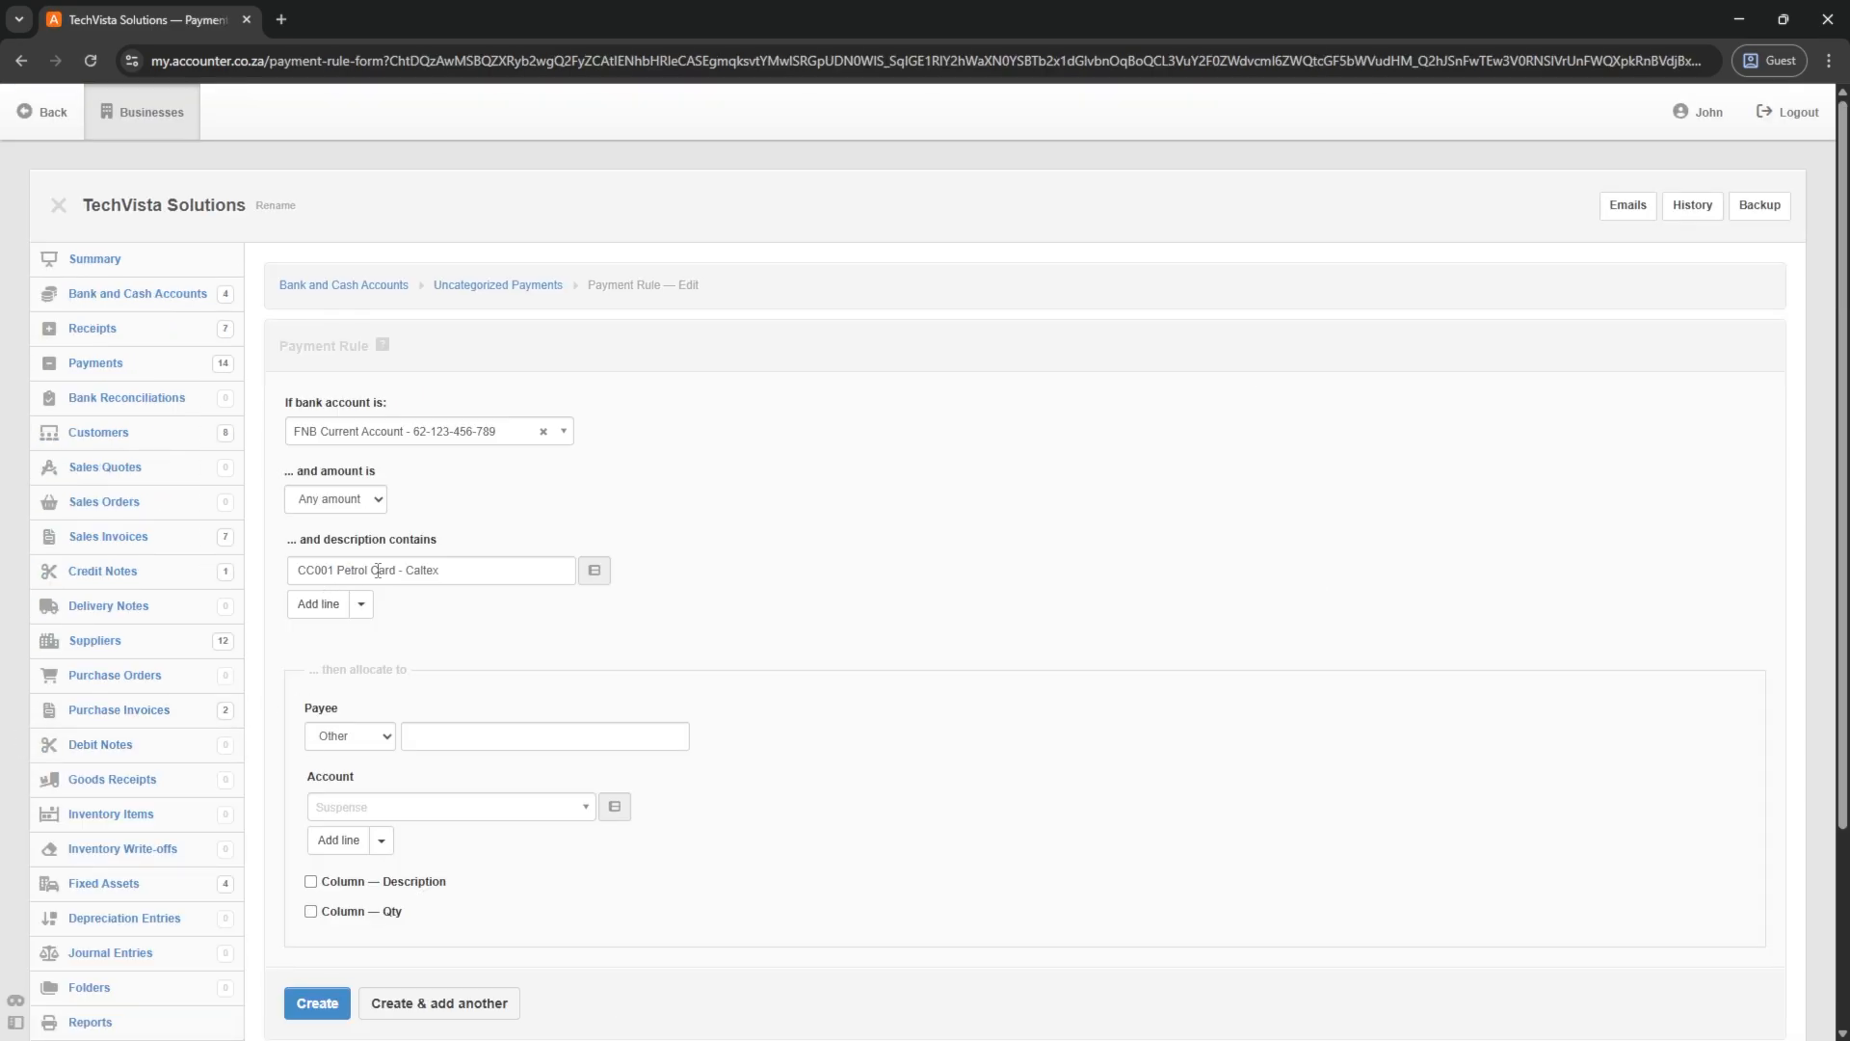
pyautogui.doubleClick(343, 571)
pyautogui.press('BackSpace')
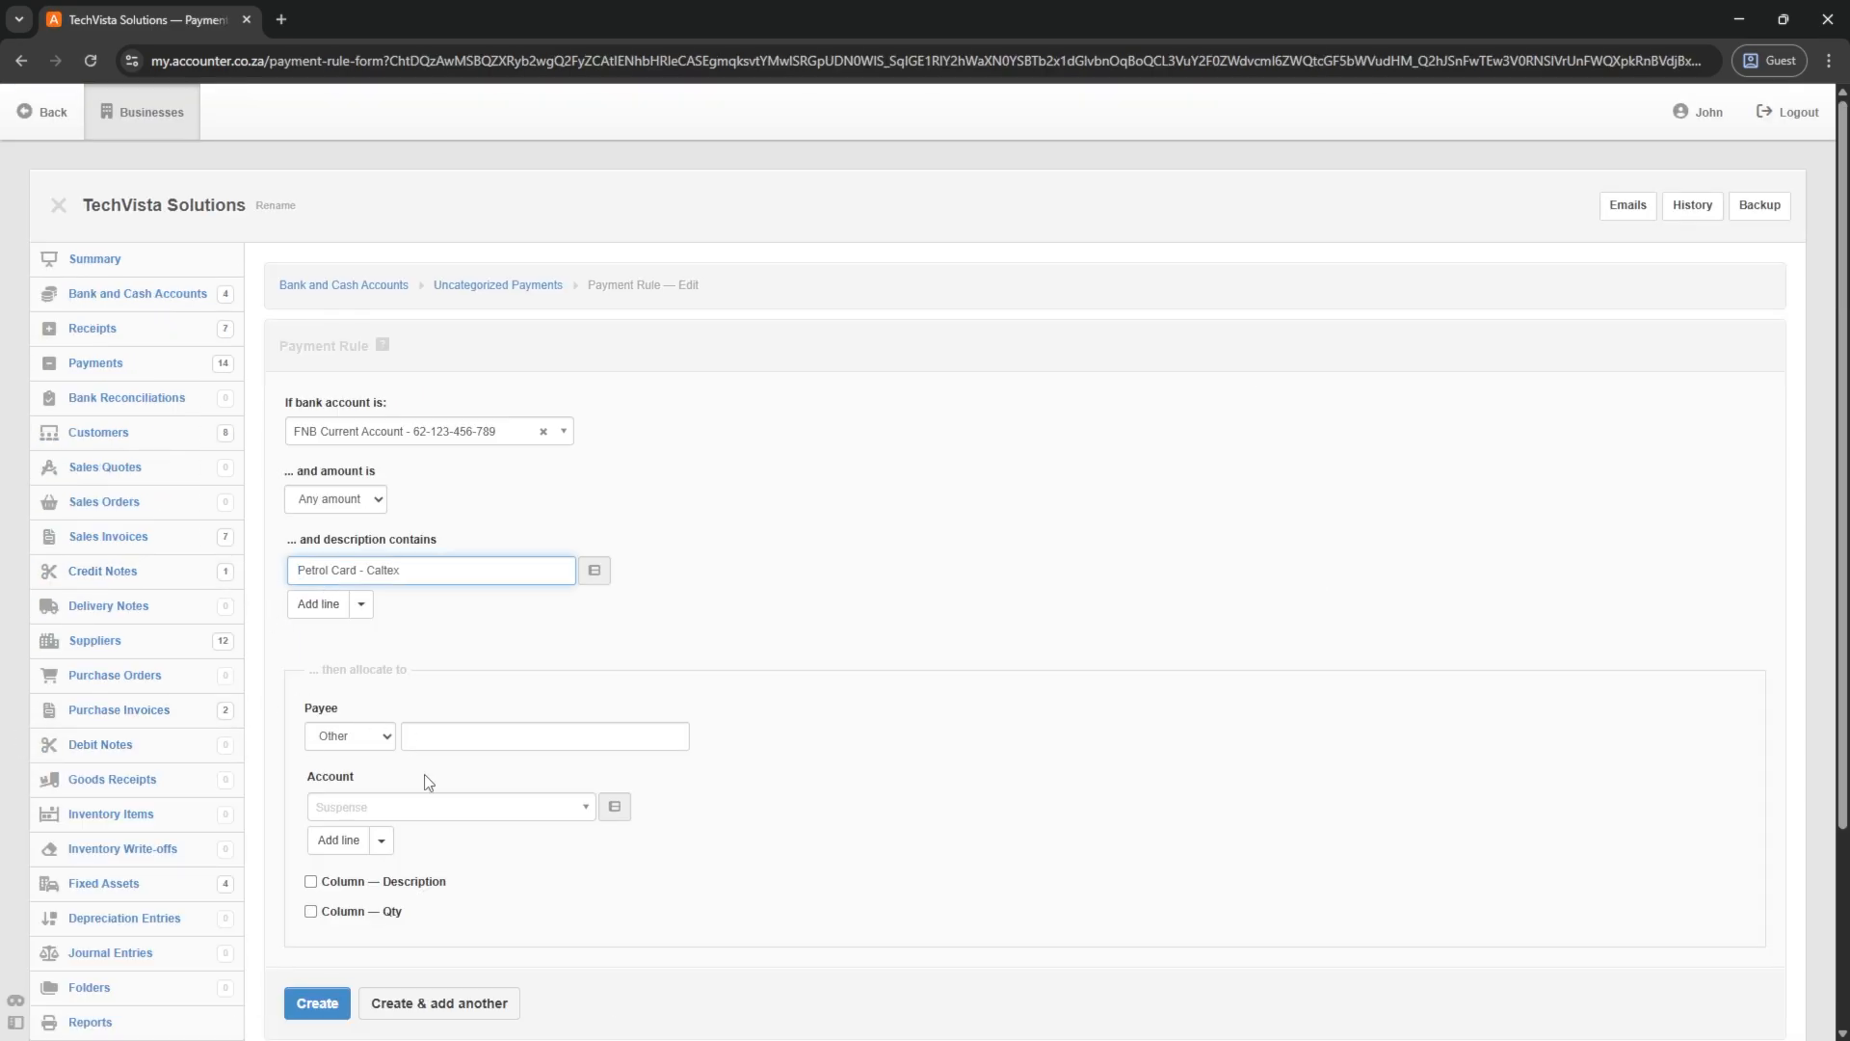
# - Allocate the rule to the Motor Vehicle Expenses account without a tax code and create the rule
pyautogui.click(409, 807)
pyautogui.write('motor')
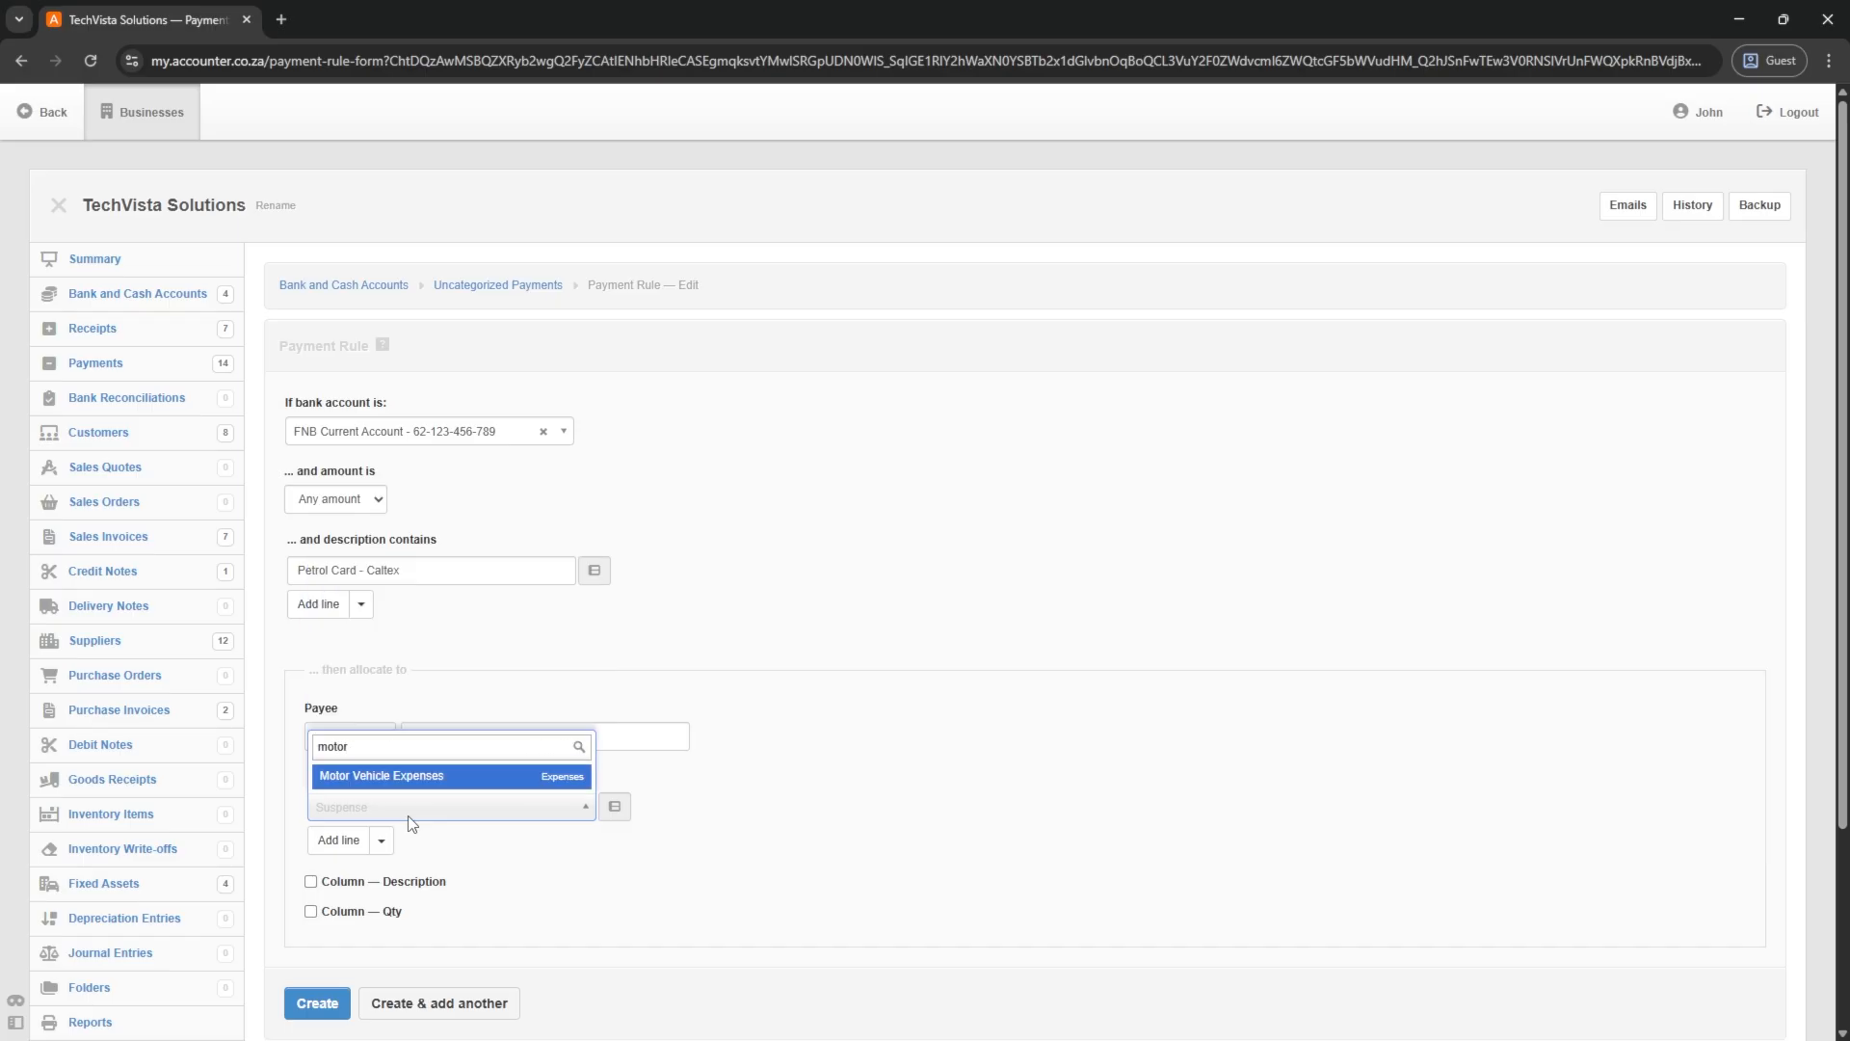
pyautogui.click(409, 779)
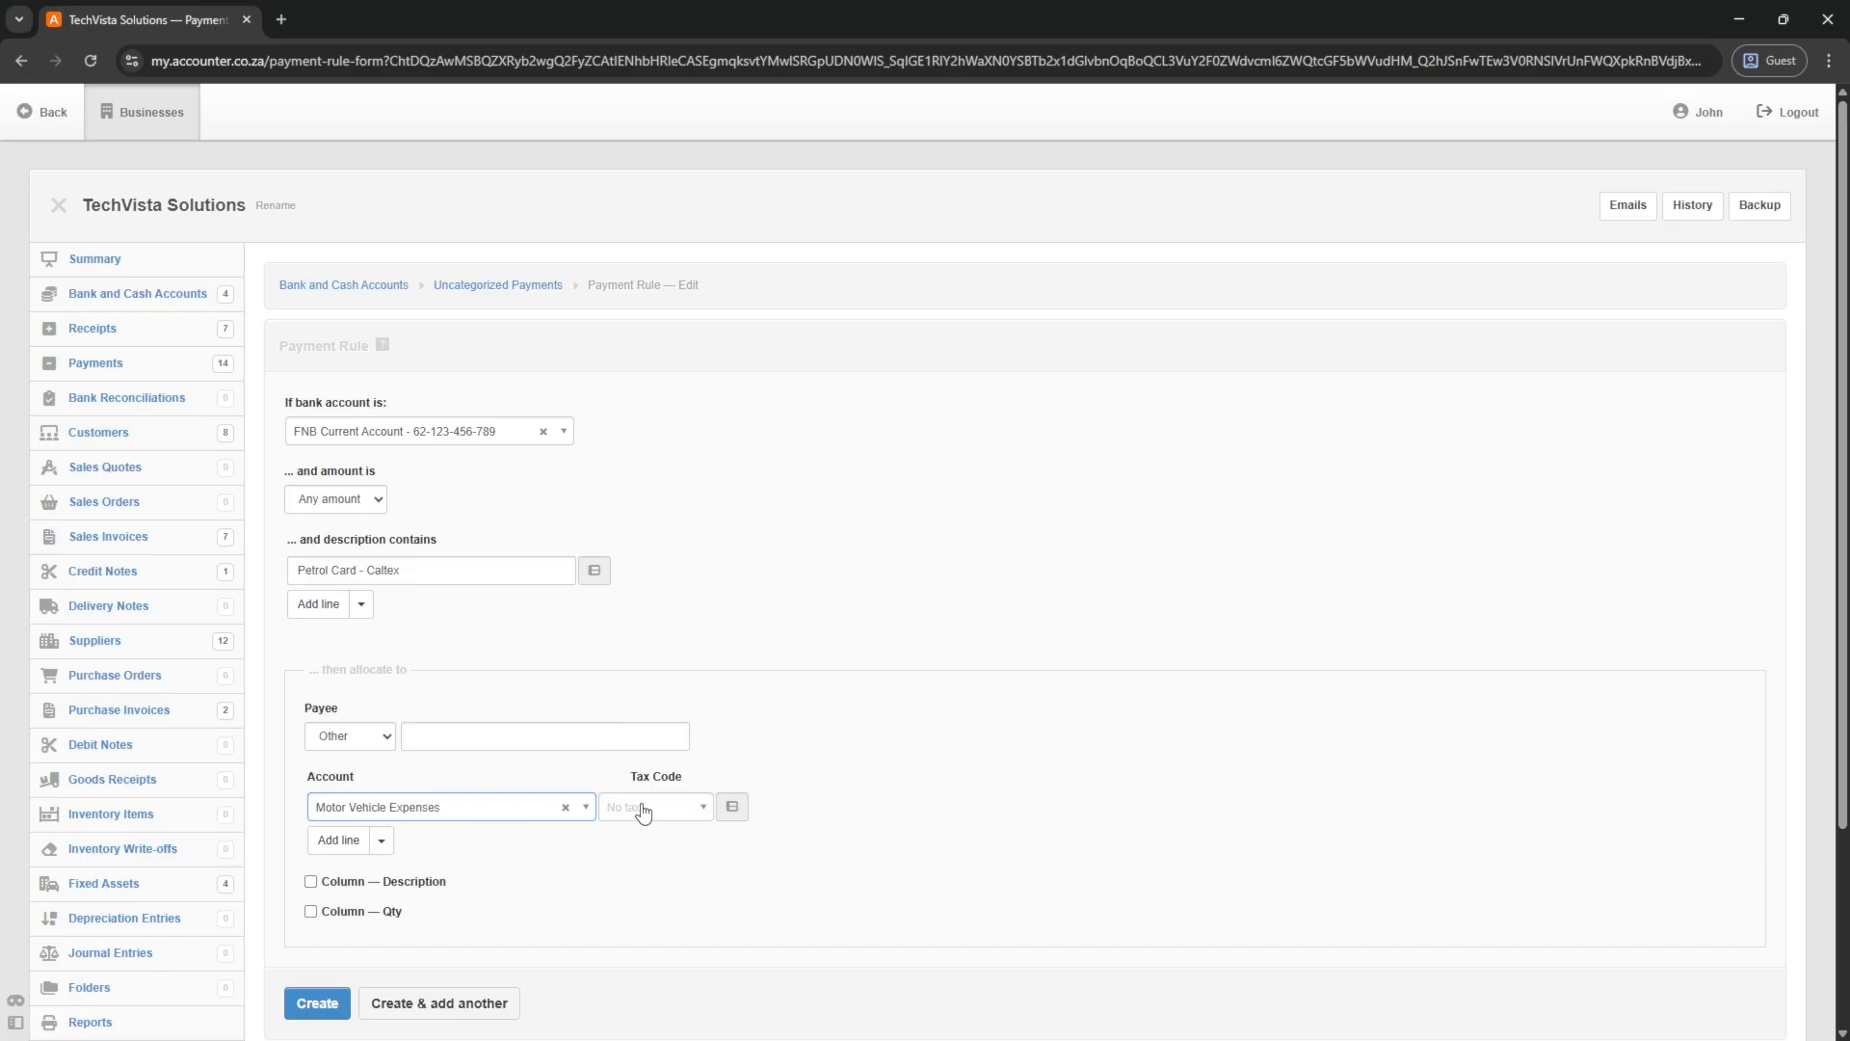
pyautogui.click(317, 1004)
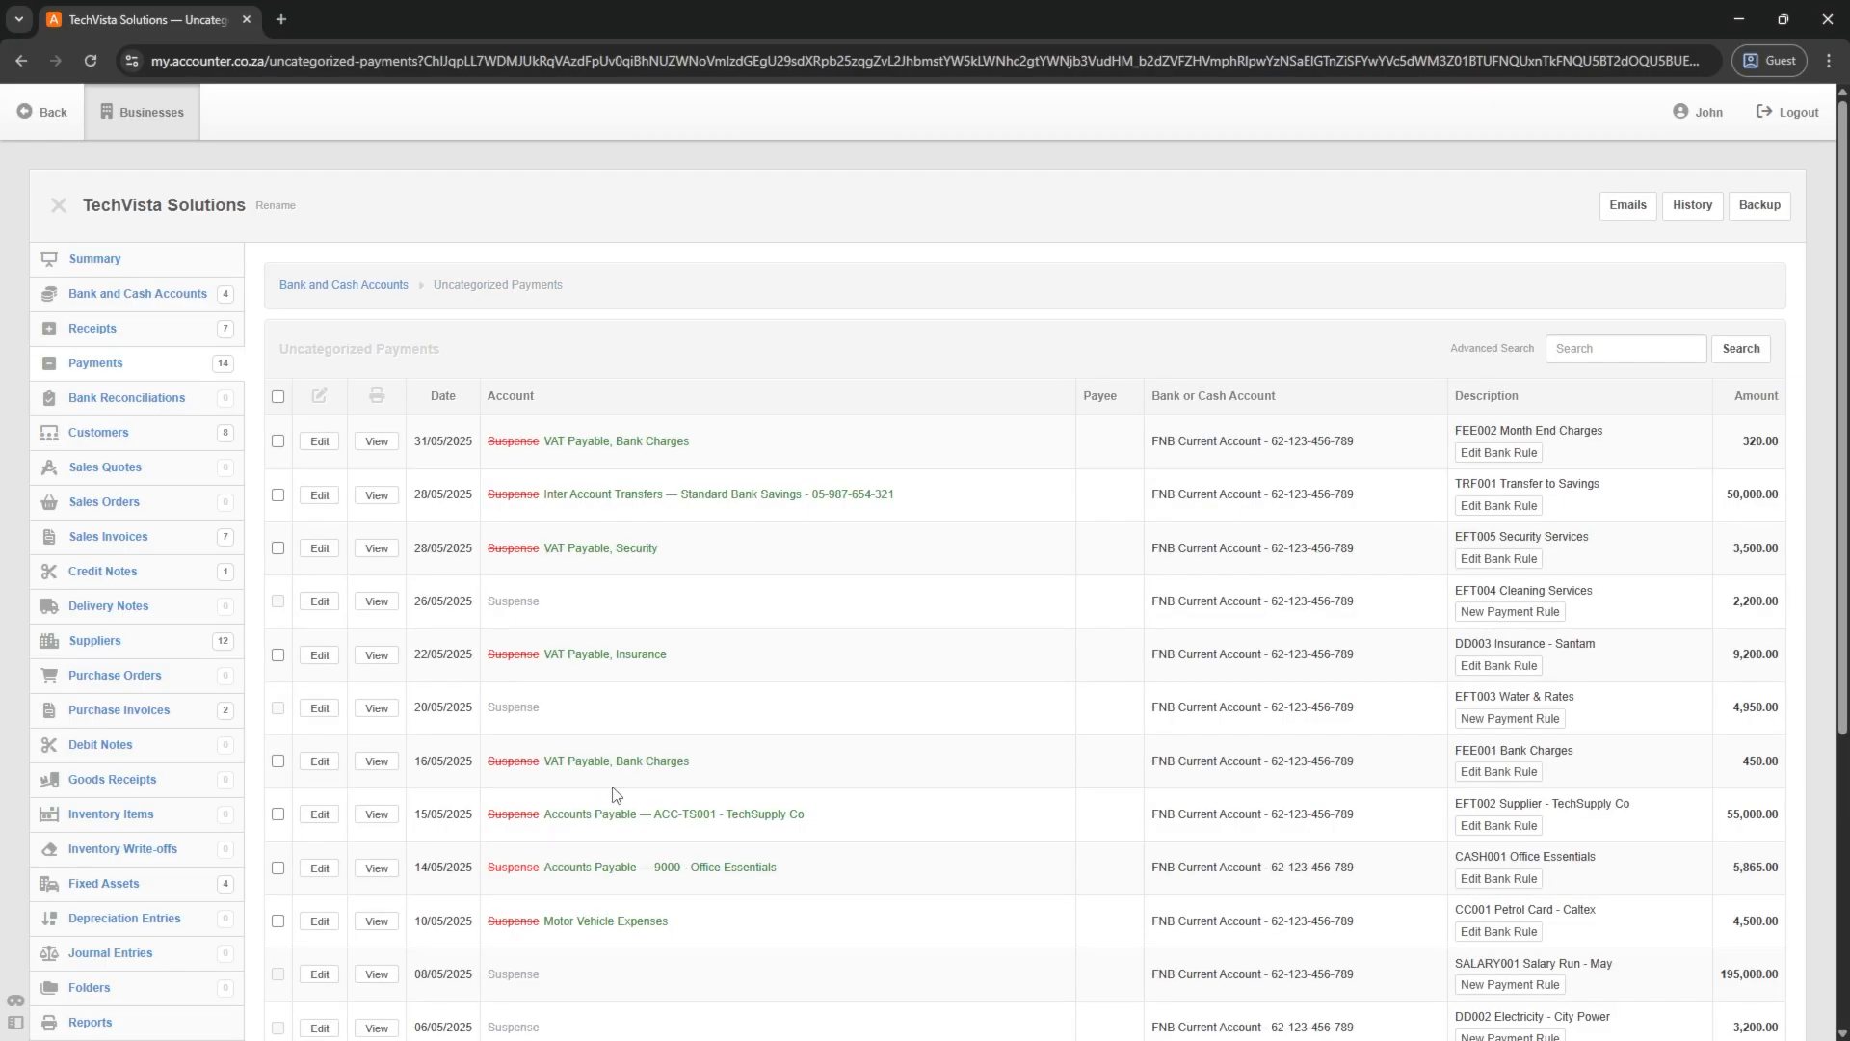
# - Select all uncategorized payments that have a matching rule and batch update them to their allocated accounts
pyautogui.scroll(-3, 836, 671)
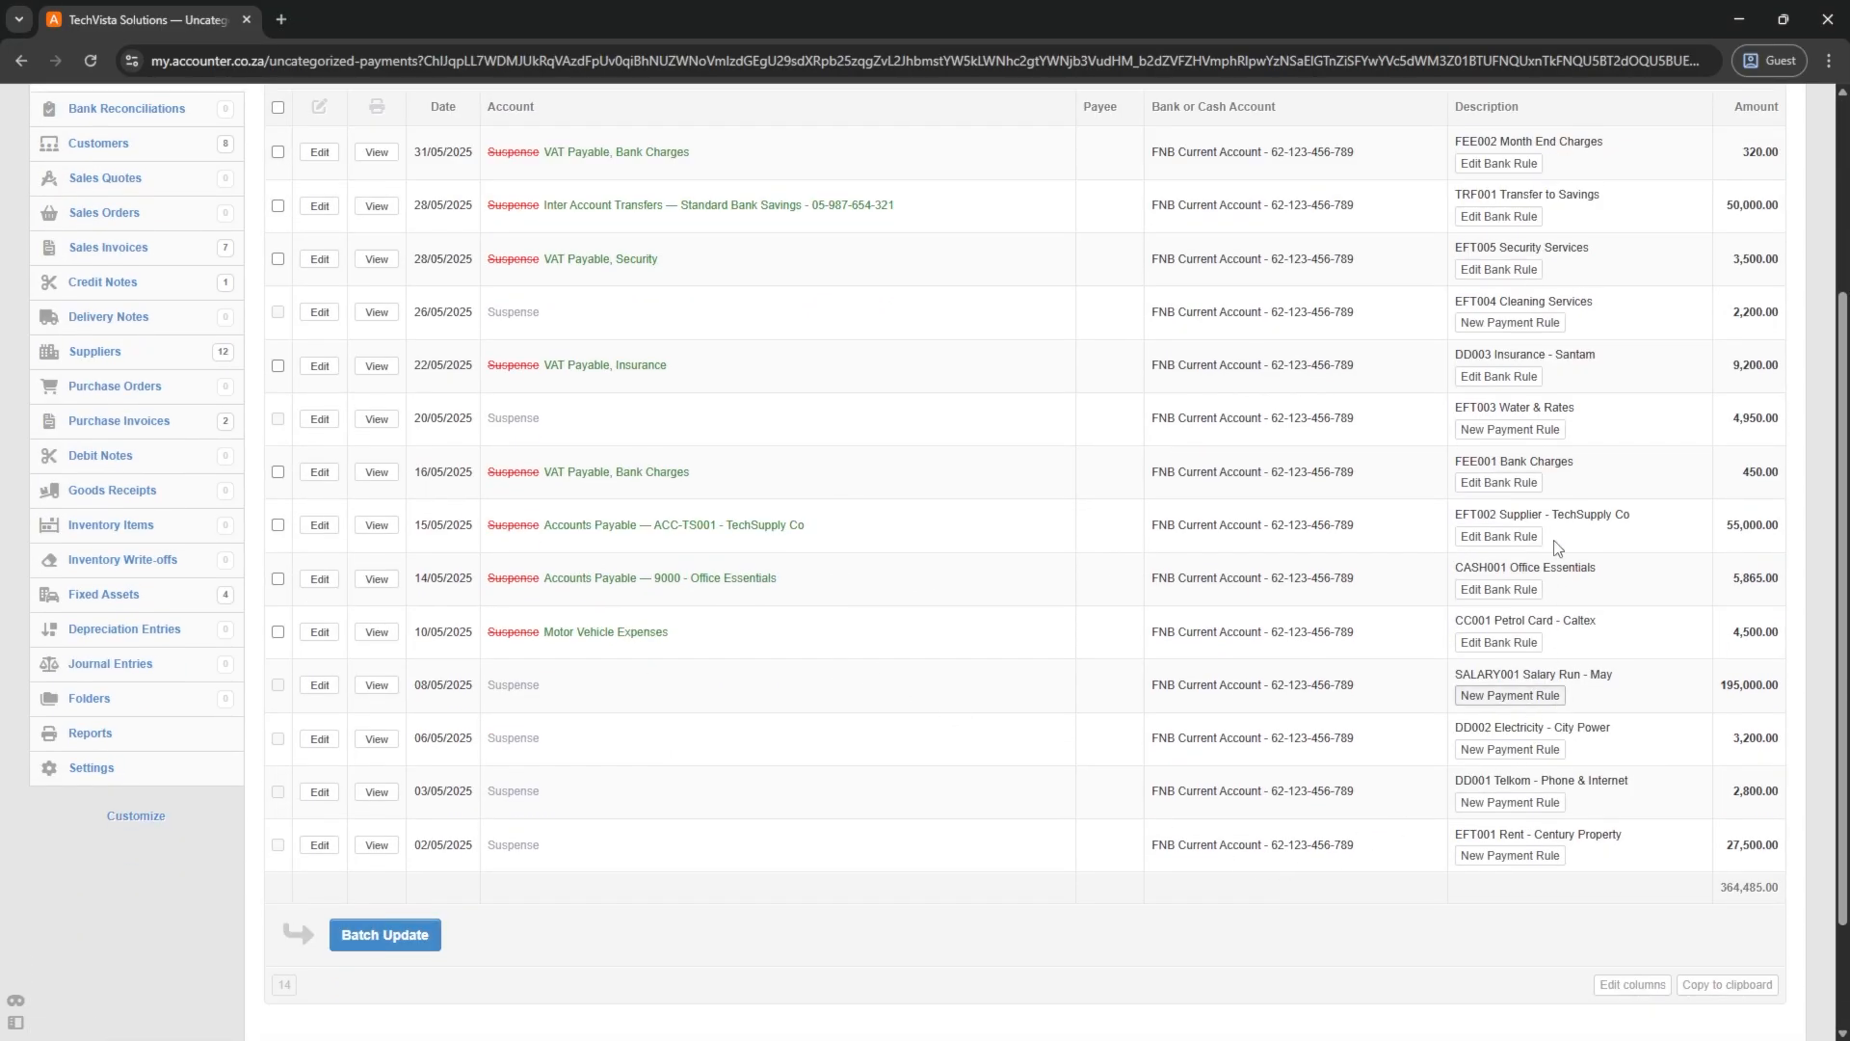
pyautogui.scroll(3, 407, 520)
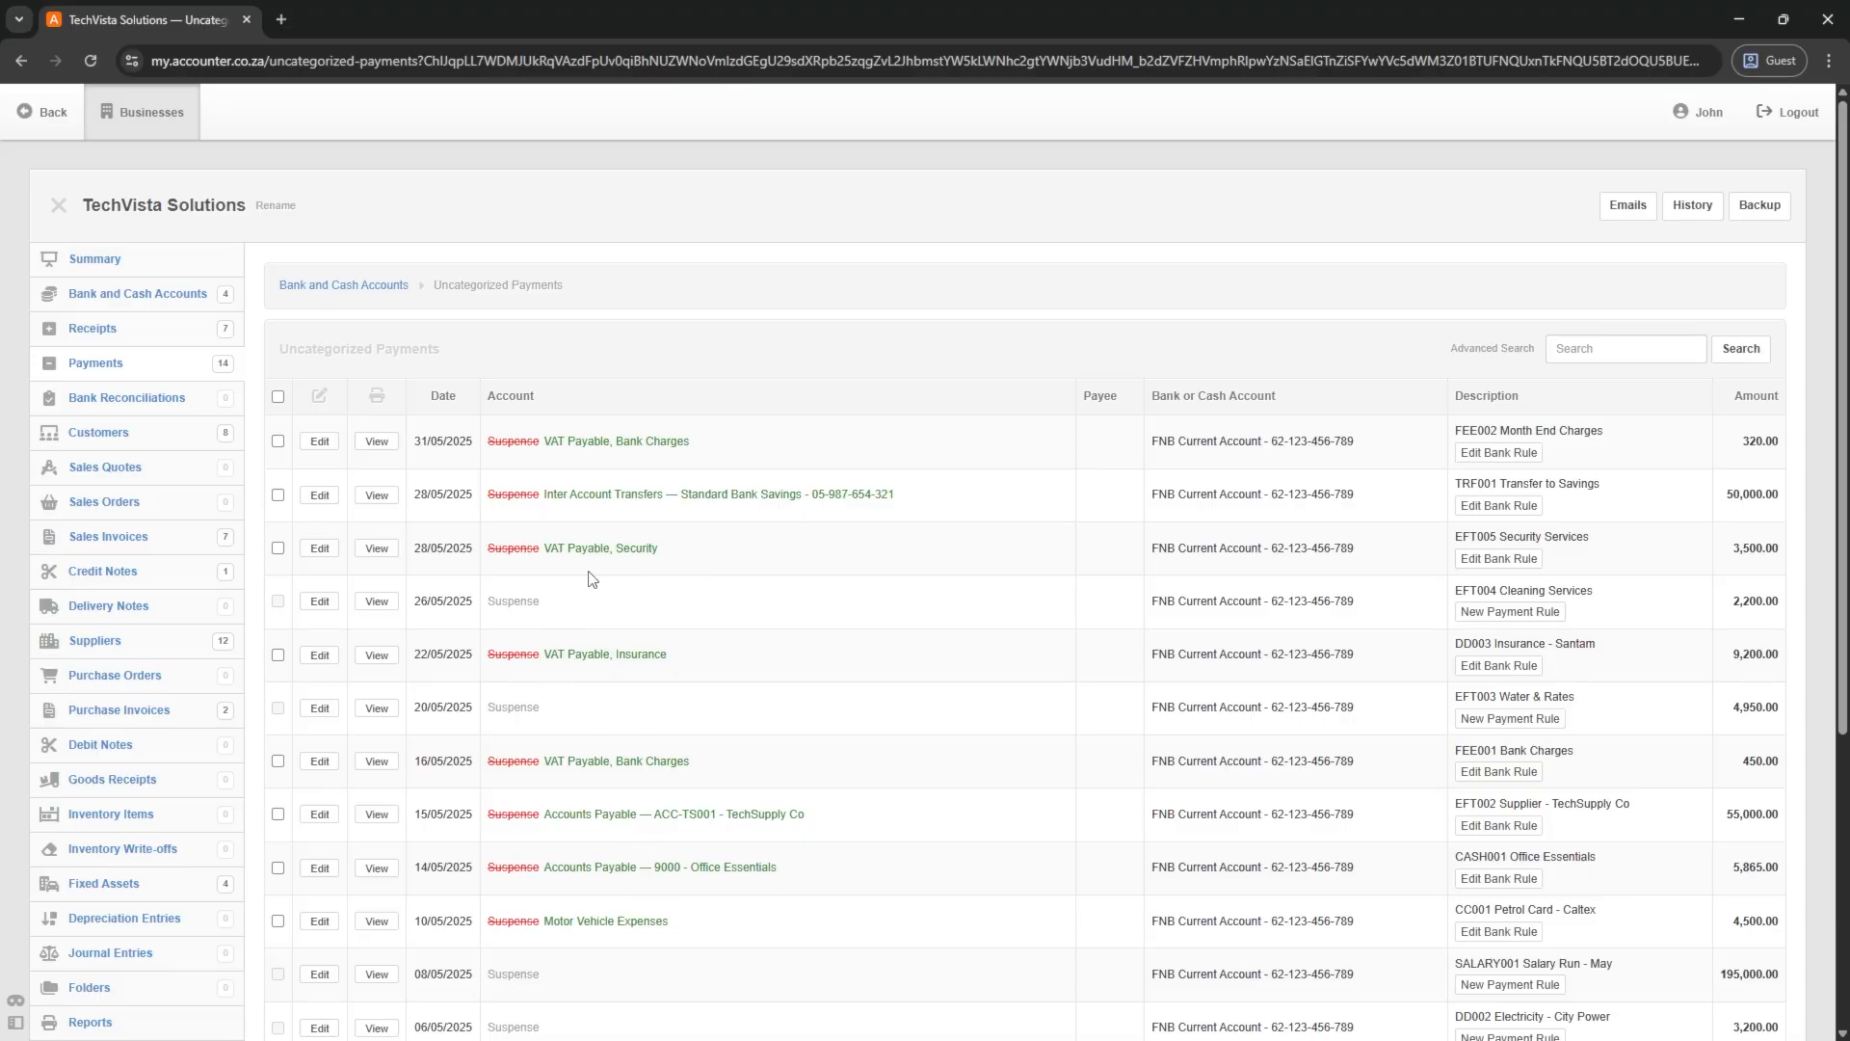
pyautogui.scroll(-3, 592, 578)
pyautogui.scroll(2, 280, 401)
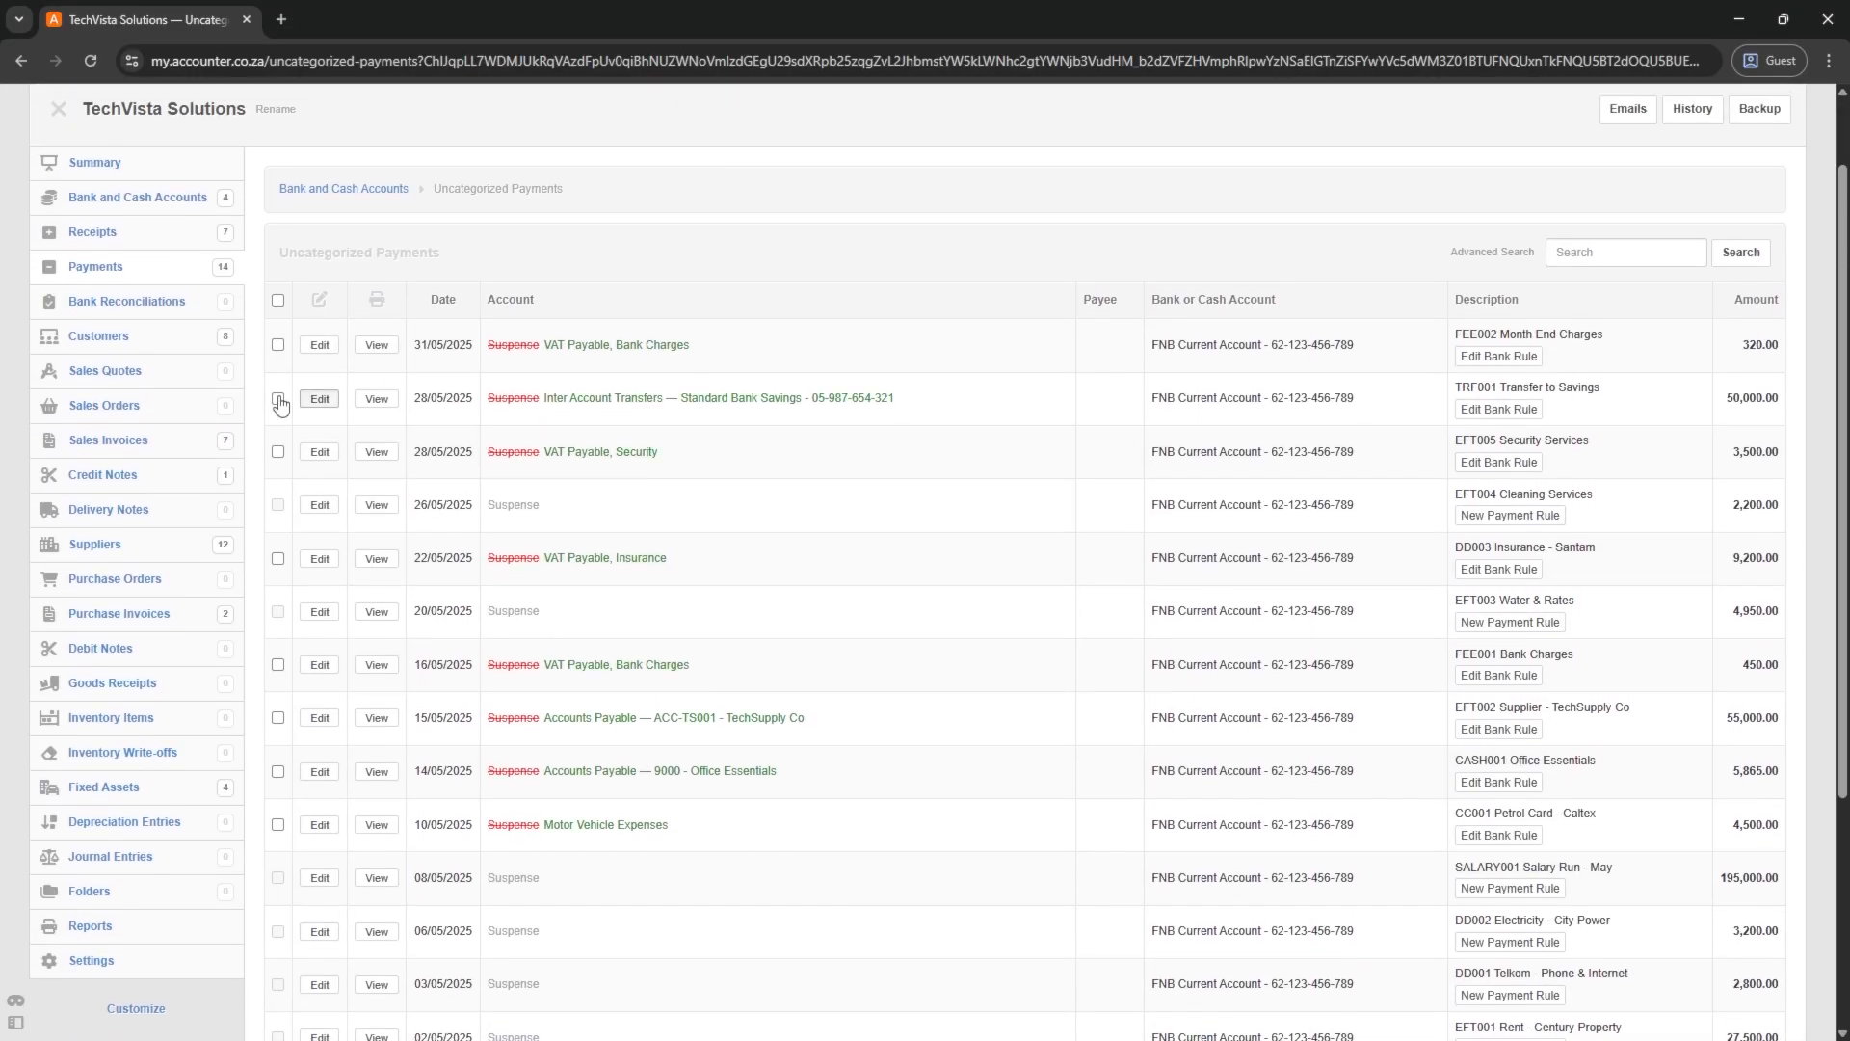
pyautogui.click(279, 300)
pyautogui.scroll(-4, 337, 578)
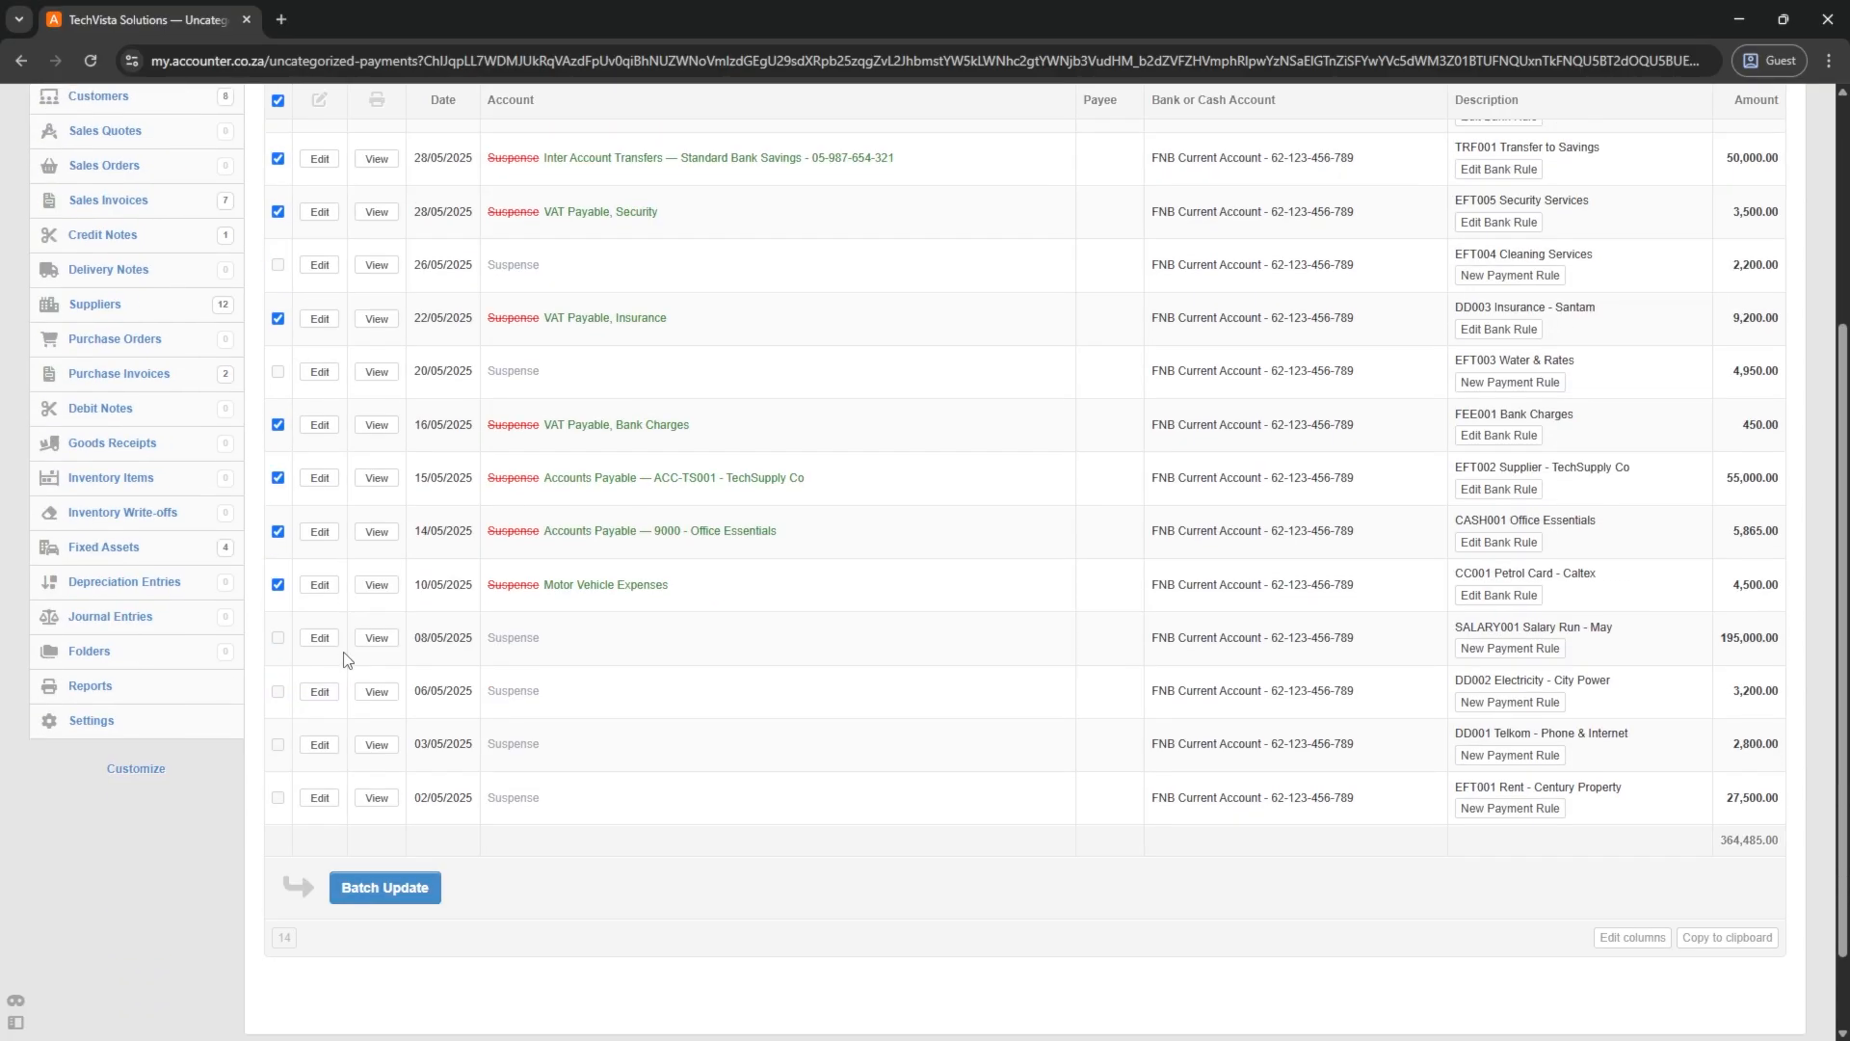
pyautogui.click(376, 796)
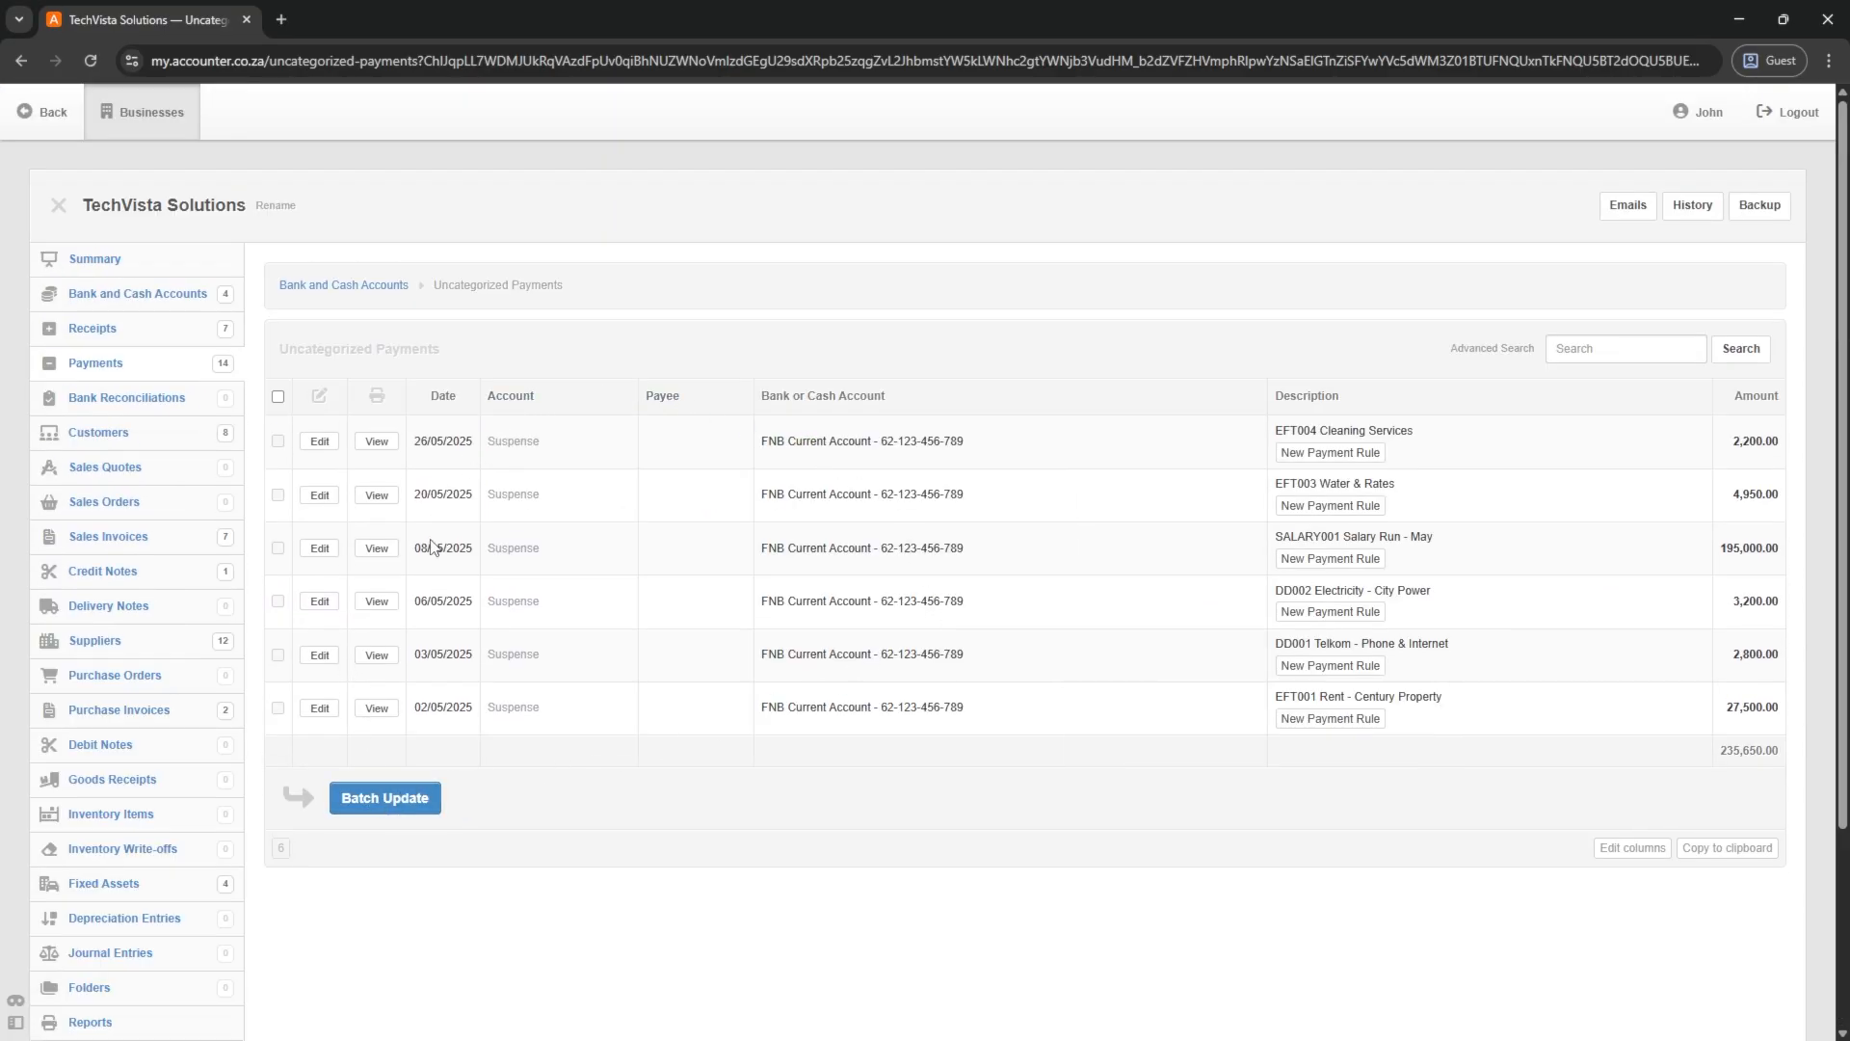
# - From the FNB Current Account's uncategorized receipts, start a receipt rule for the DEP002 deposit and shorten its description condition to "Digital Solutions"
pyautogui.click(307, 286)
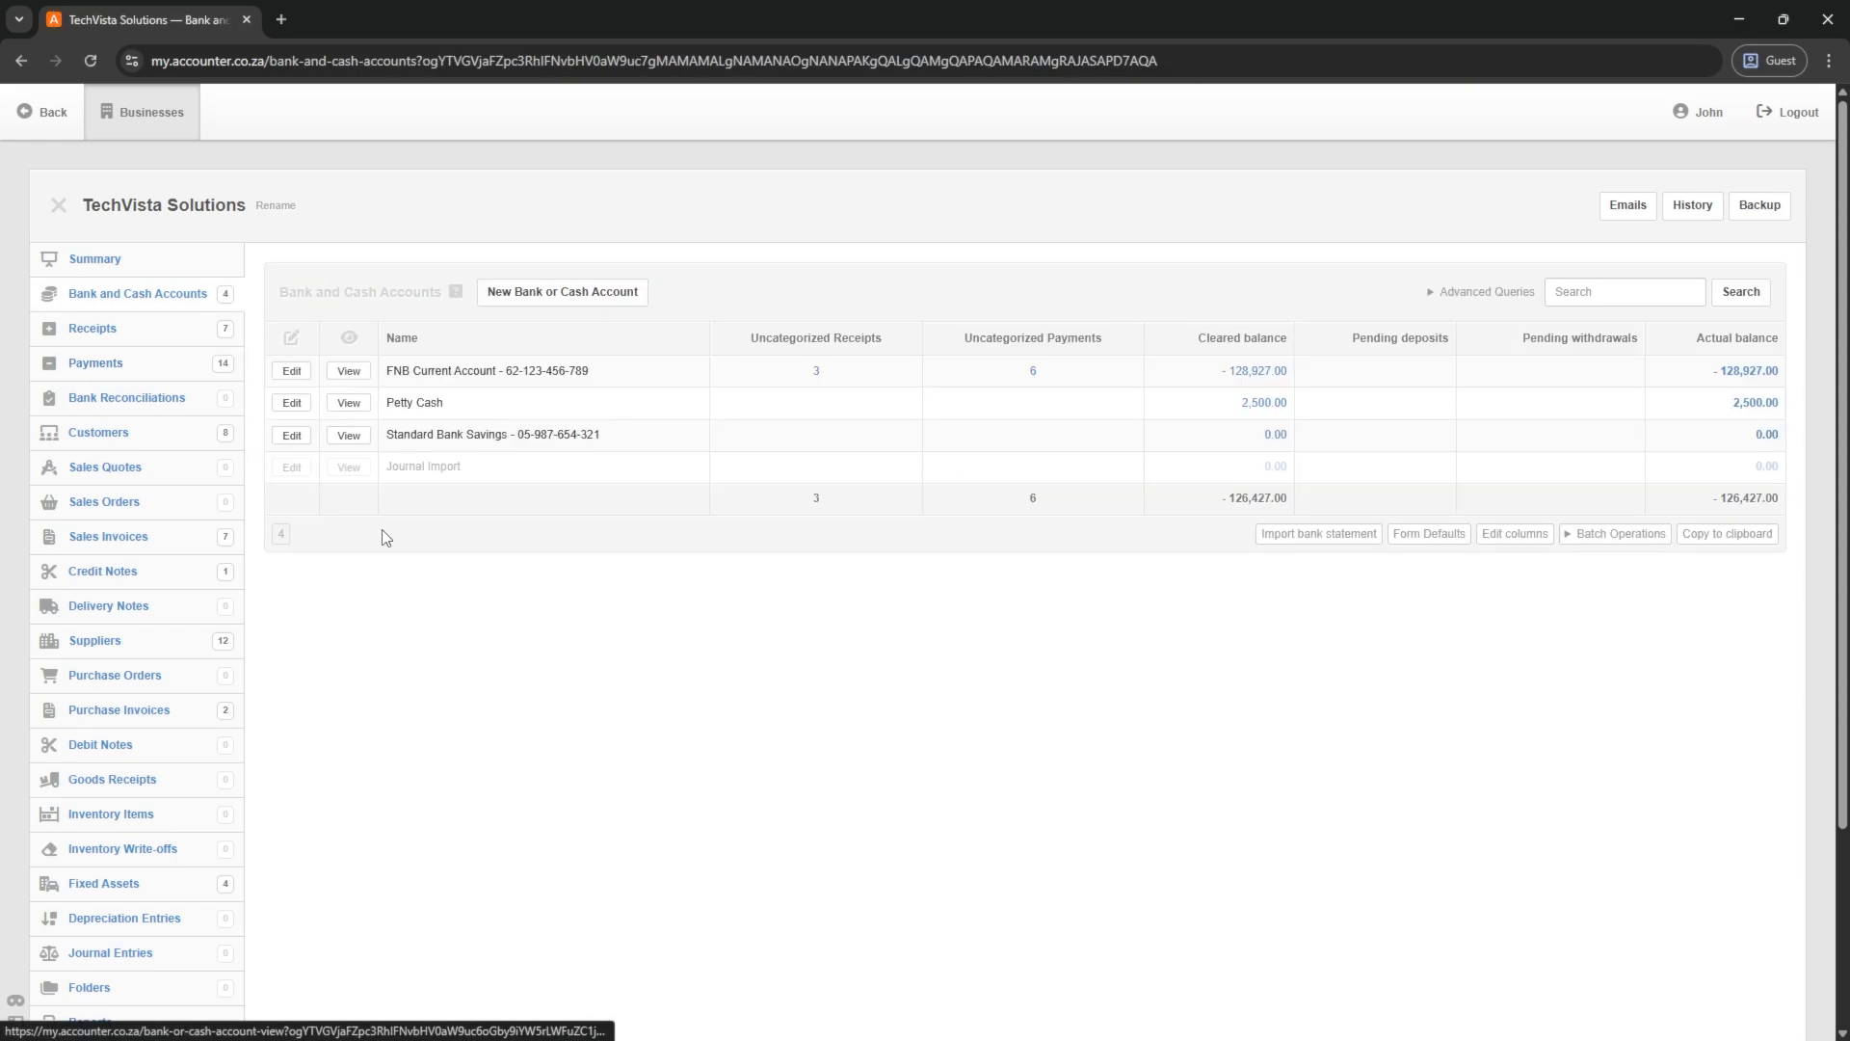
pyautogui.click(816, 374)
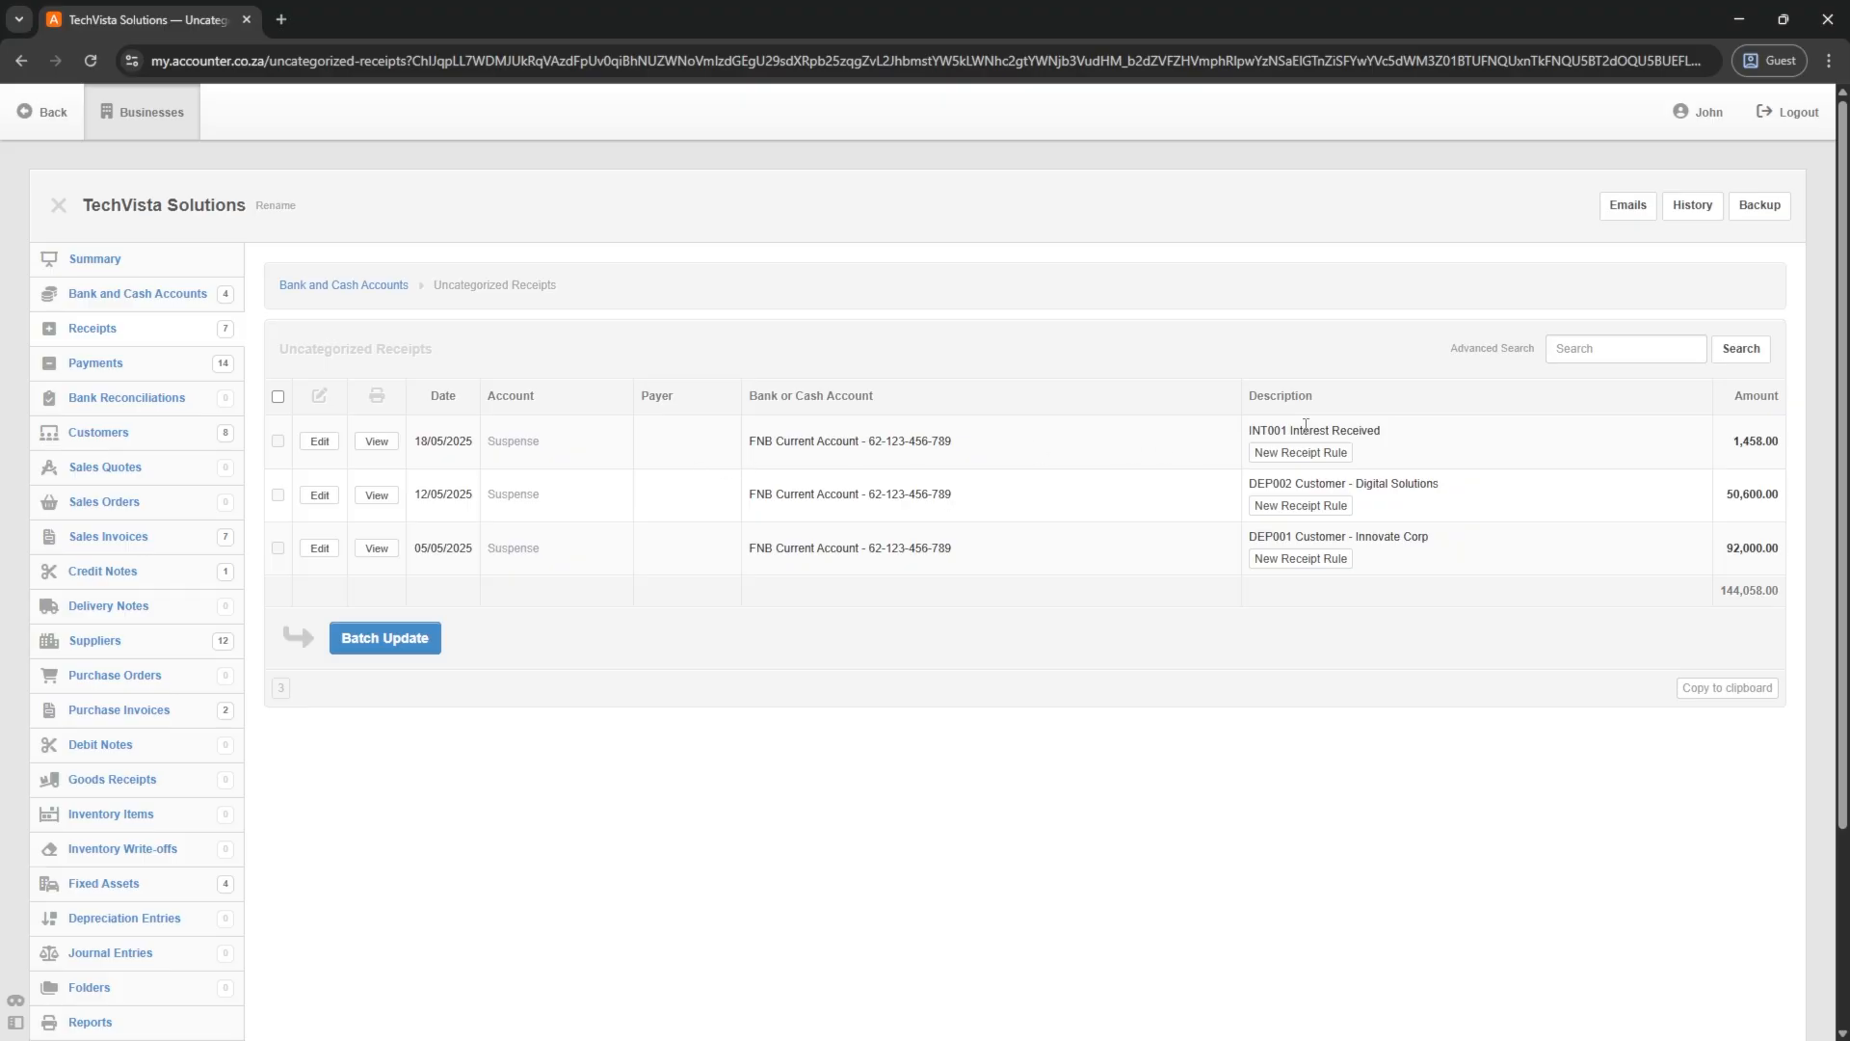
pyautogui.click(1298, 507)
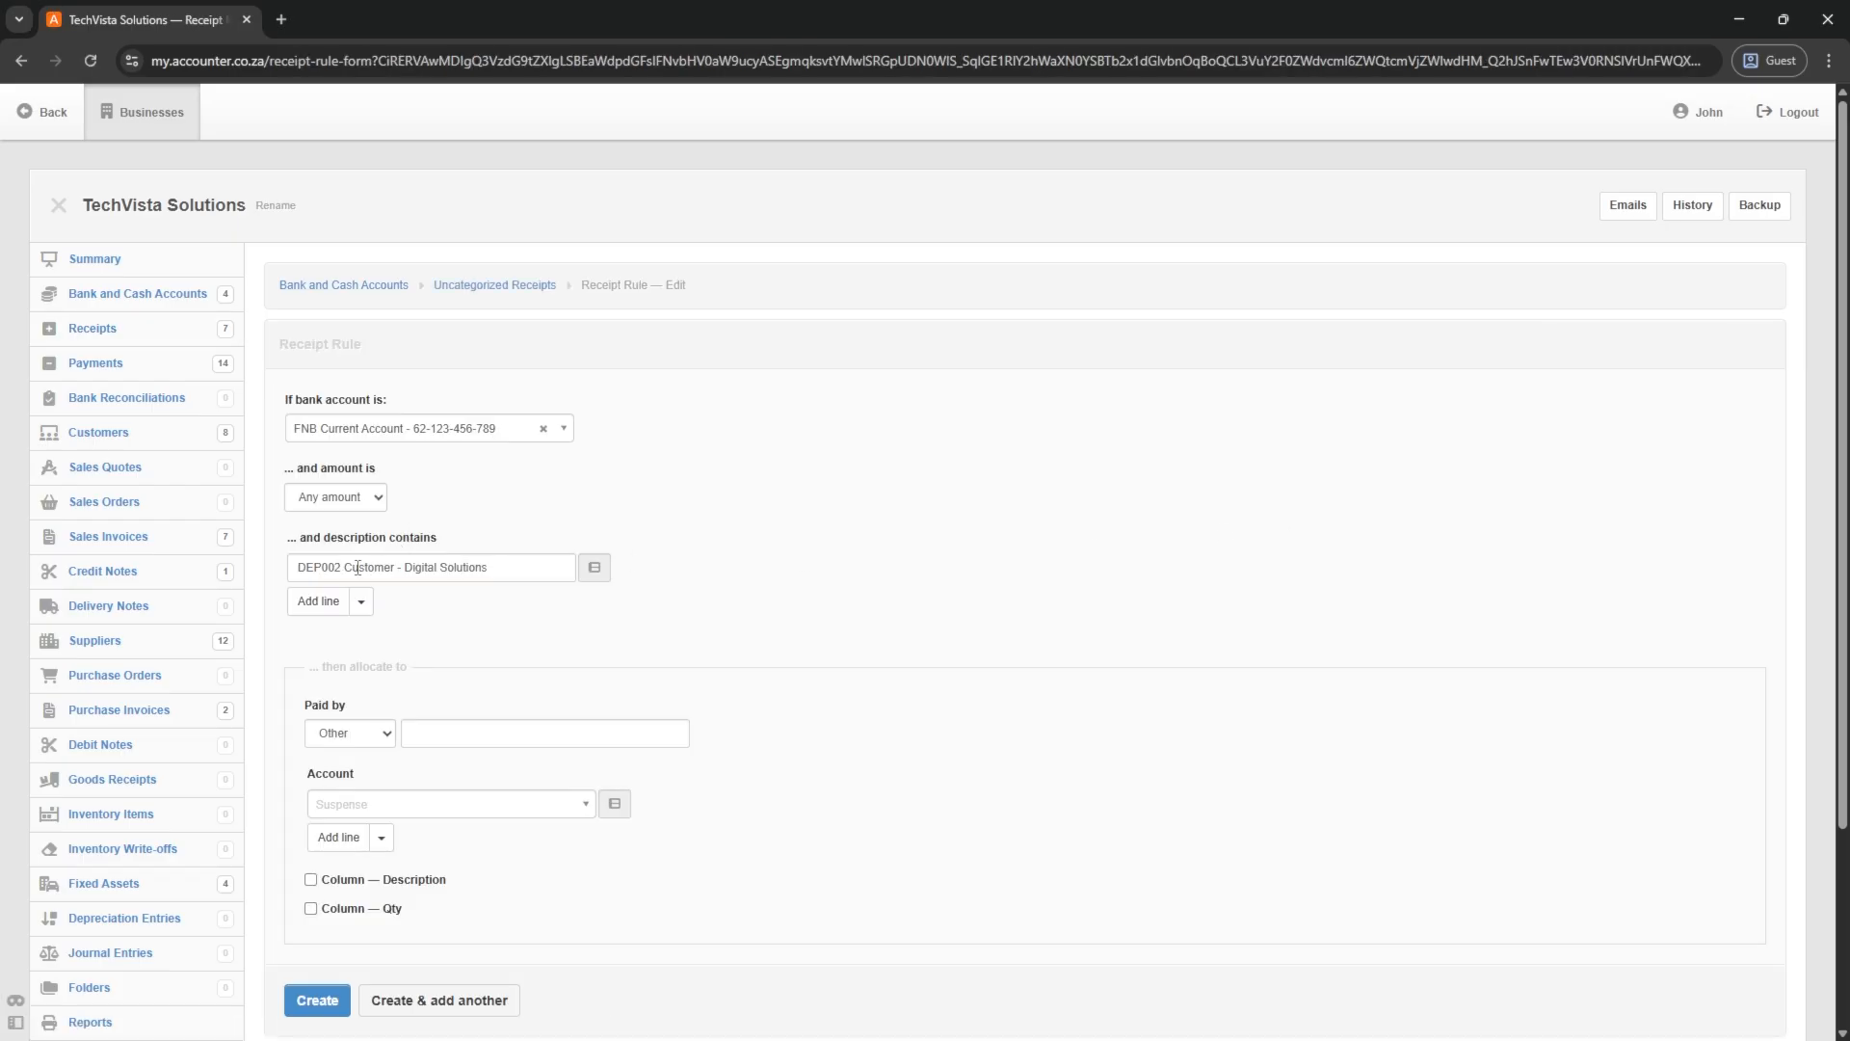
pyautogui.moveTo(412, 565); pyautogui.dragTo(186, 574)
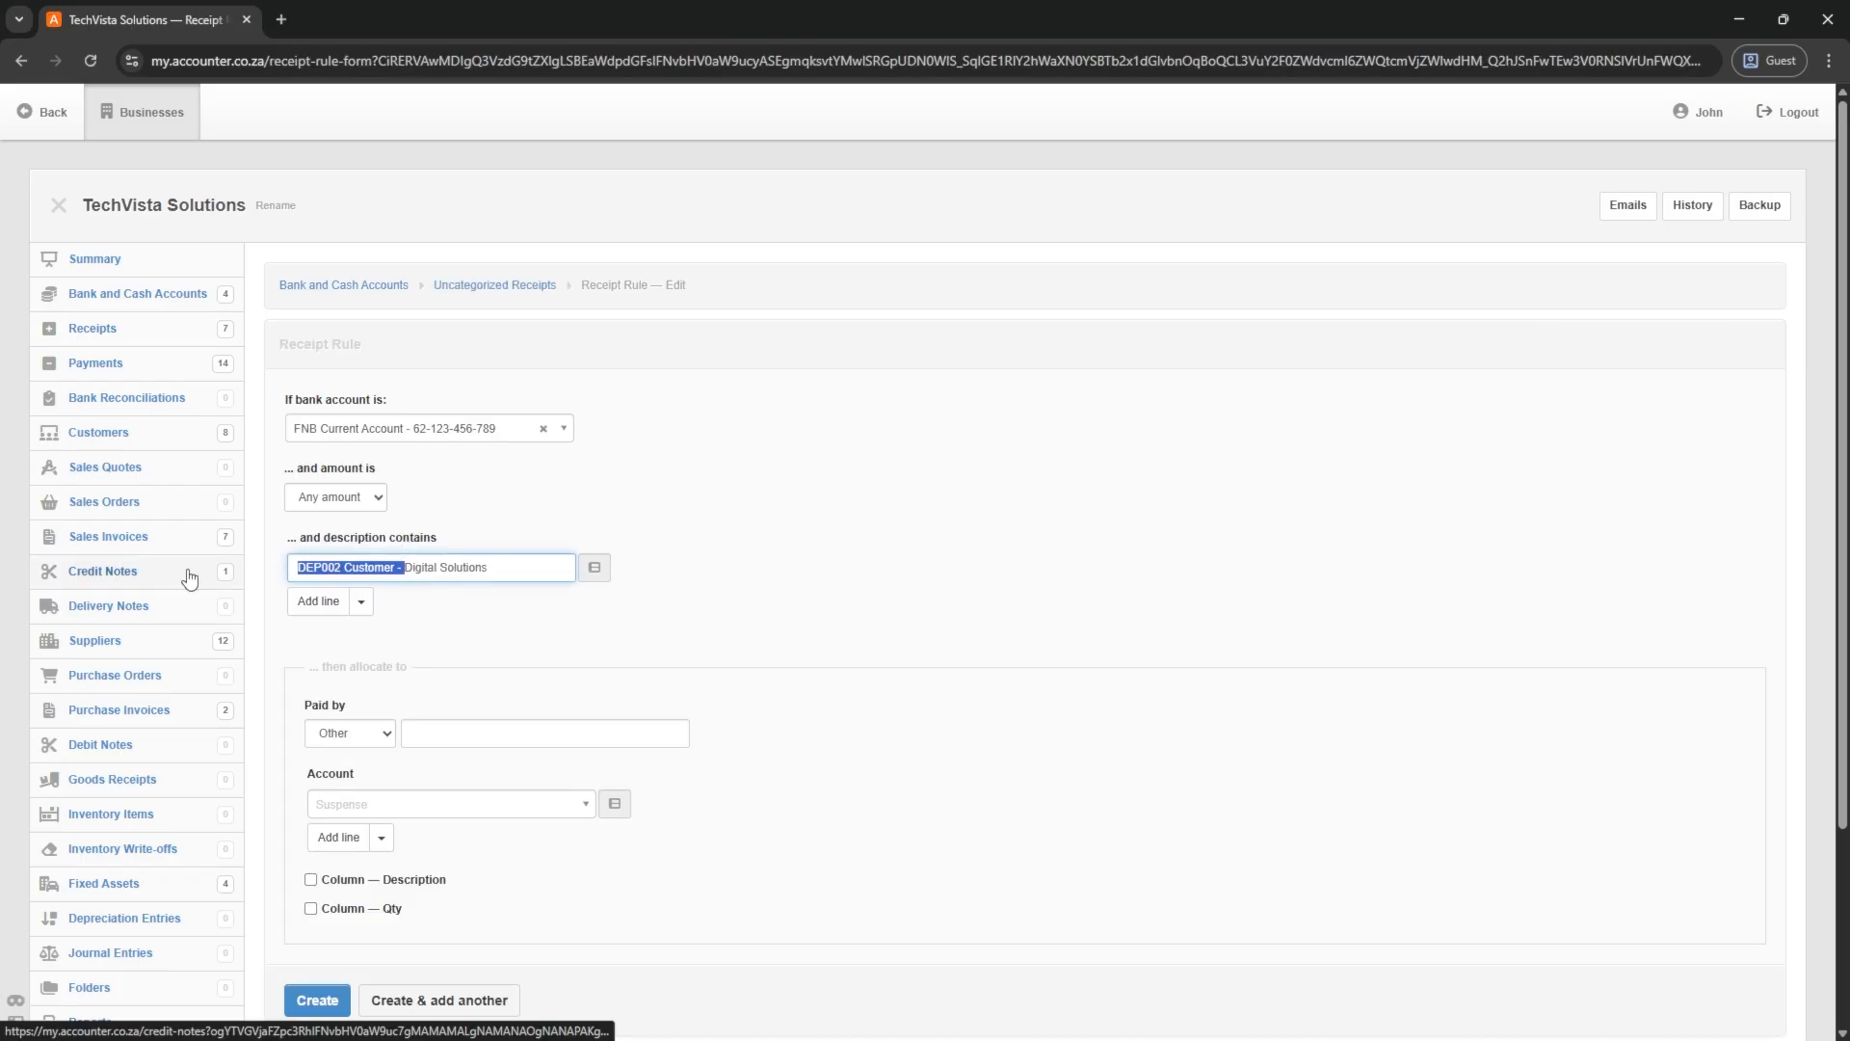
pyautogui.press('BackSpace')
# - Allocate the rule to Accounts receivable for the customer Digital Solutions Ltd and create the rule
pyautogui.click(388, 804)
pyautogui.write('accou')
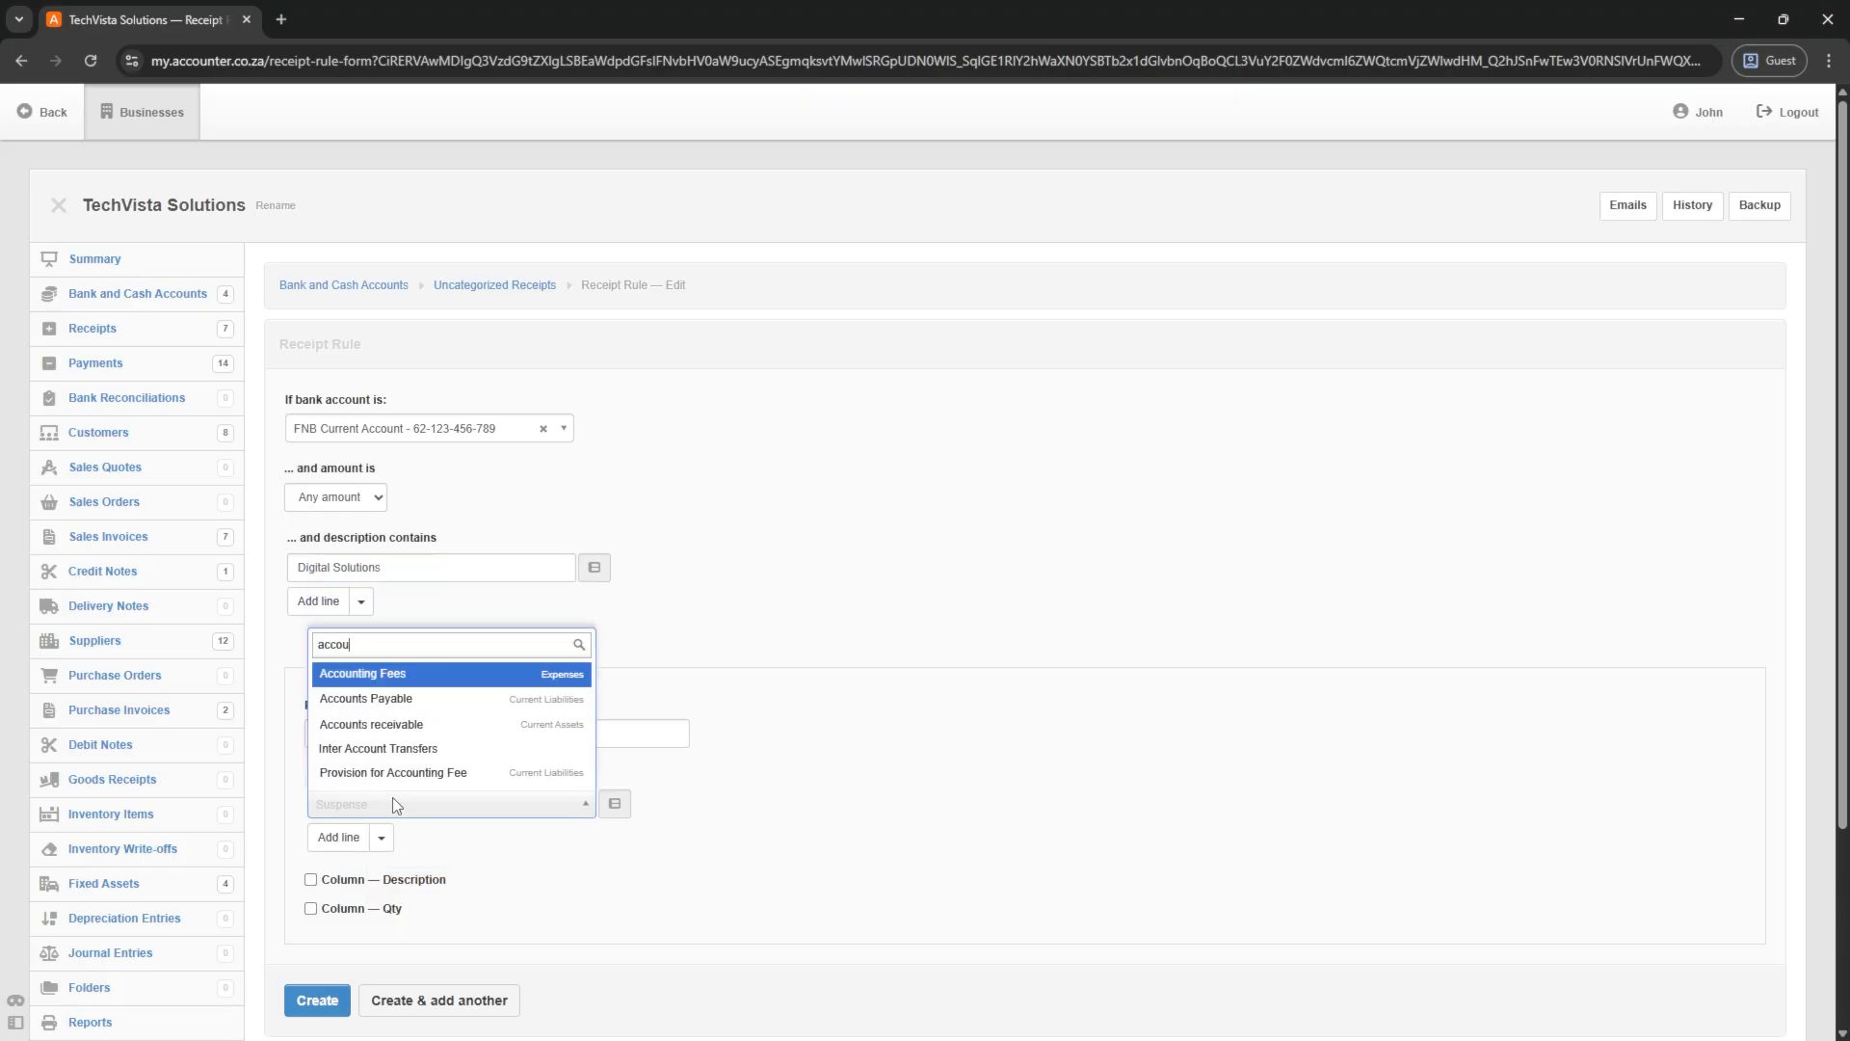
pyautogui.click(380, 724)
pyautogui.click(719, 802)
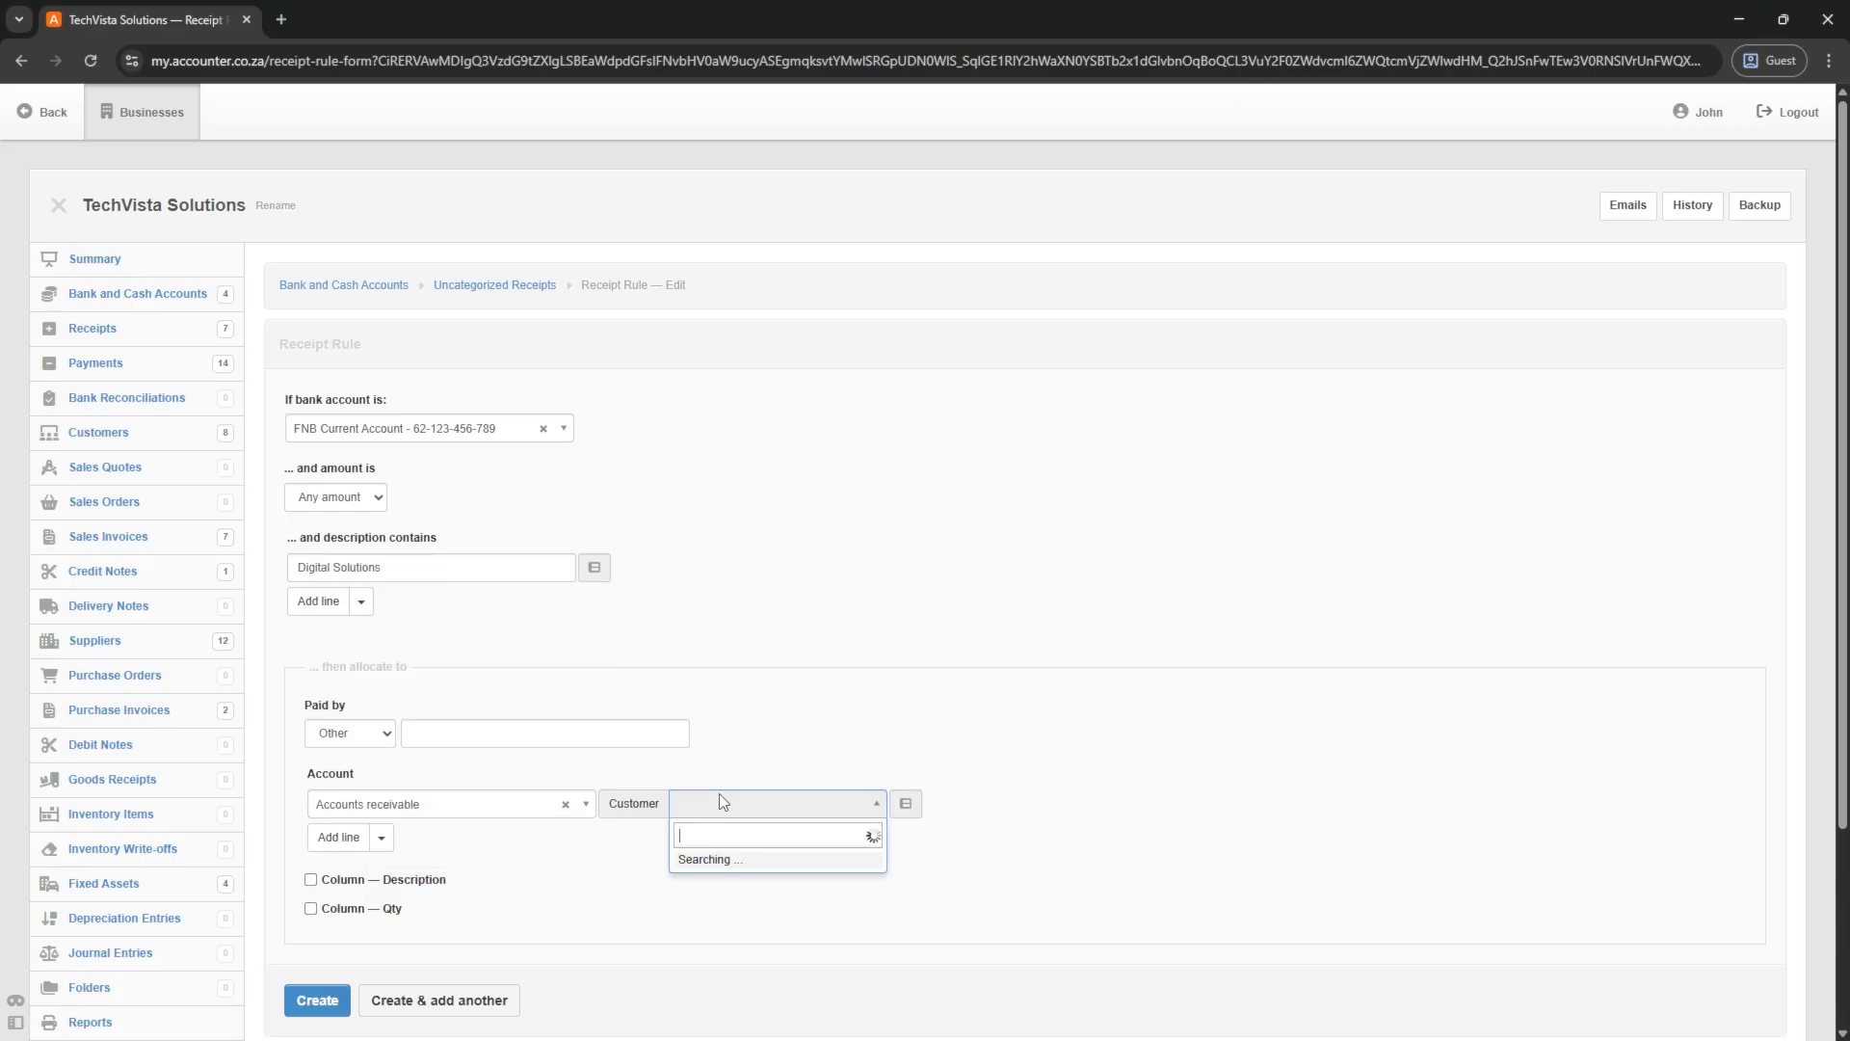
pyautogui.click(783, 634)
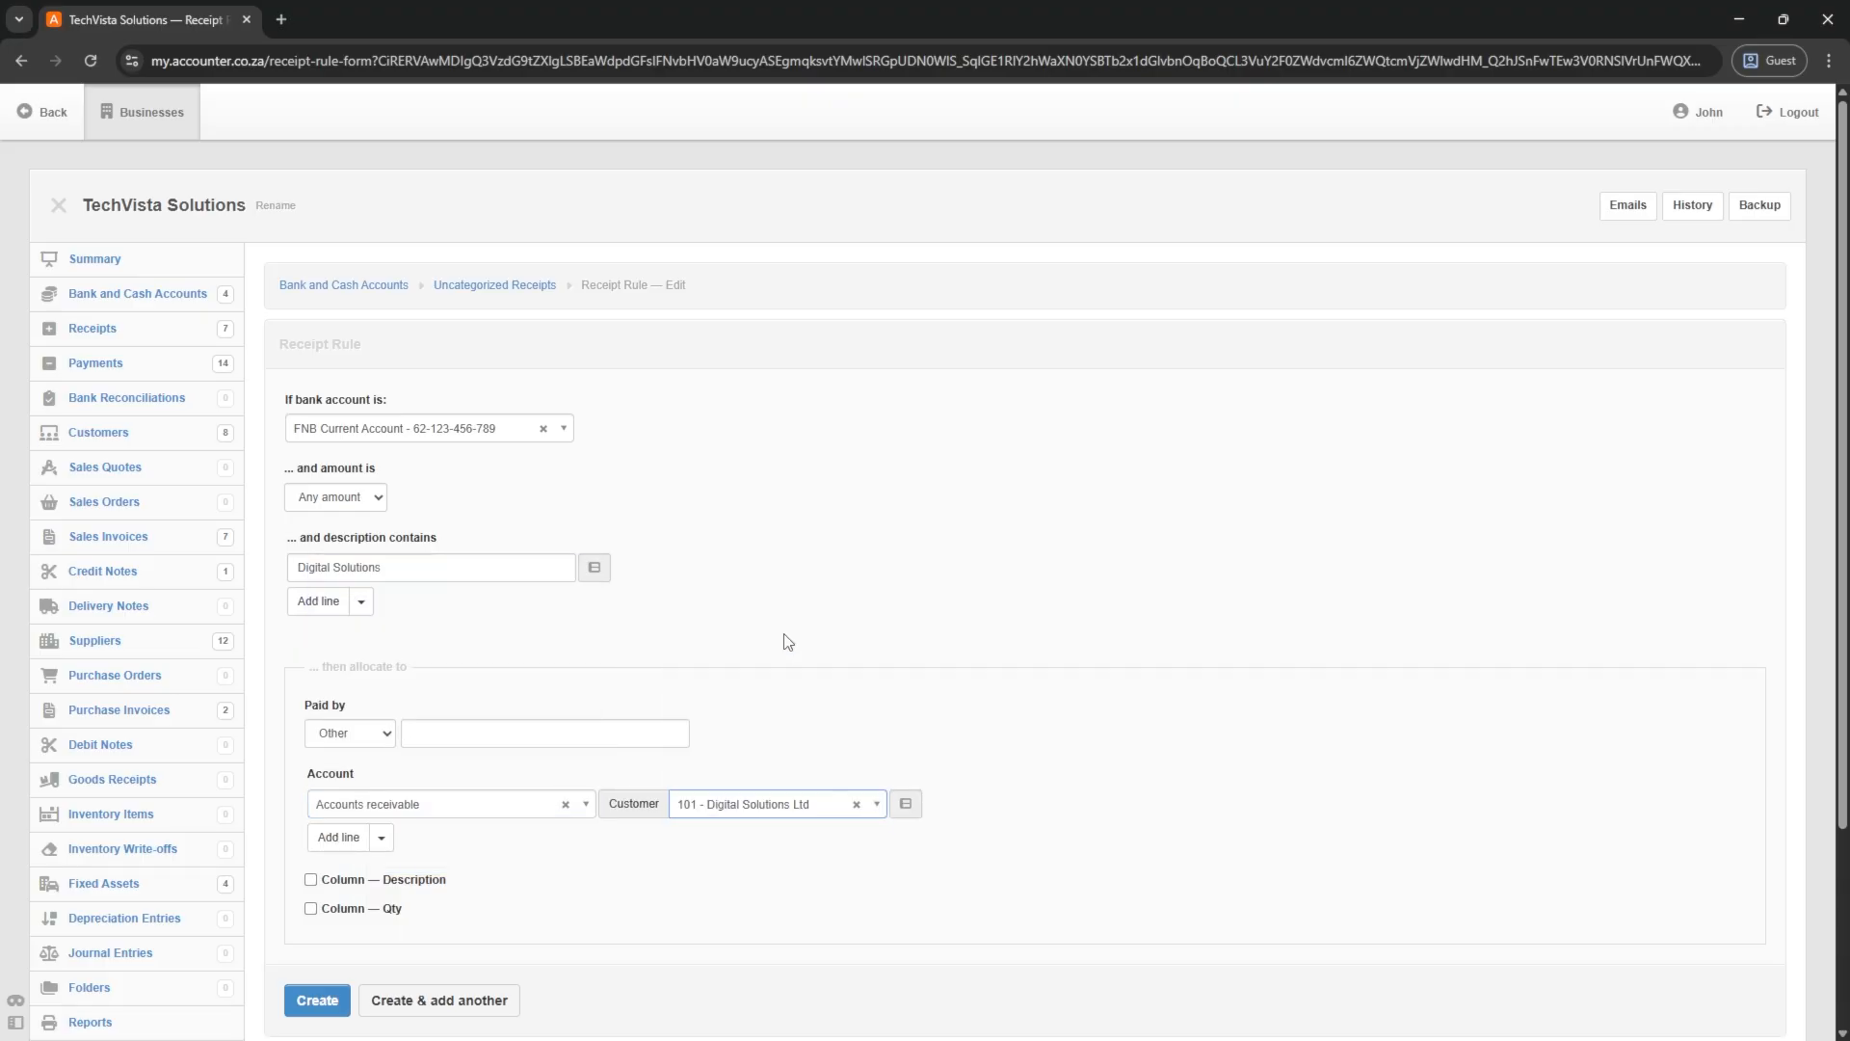
pyautogui.scroll(-3, 457, 819)
pyautogui.click(318, 744)
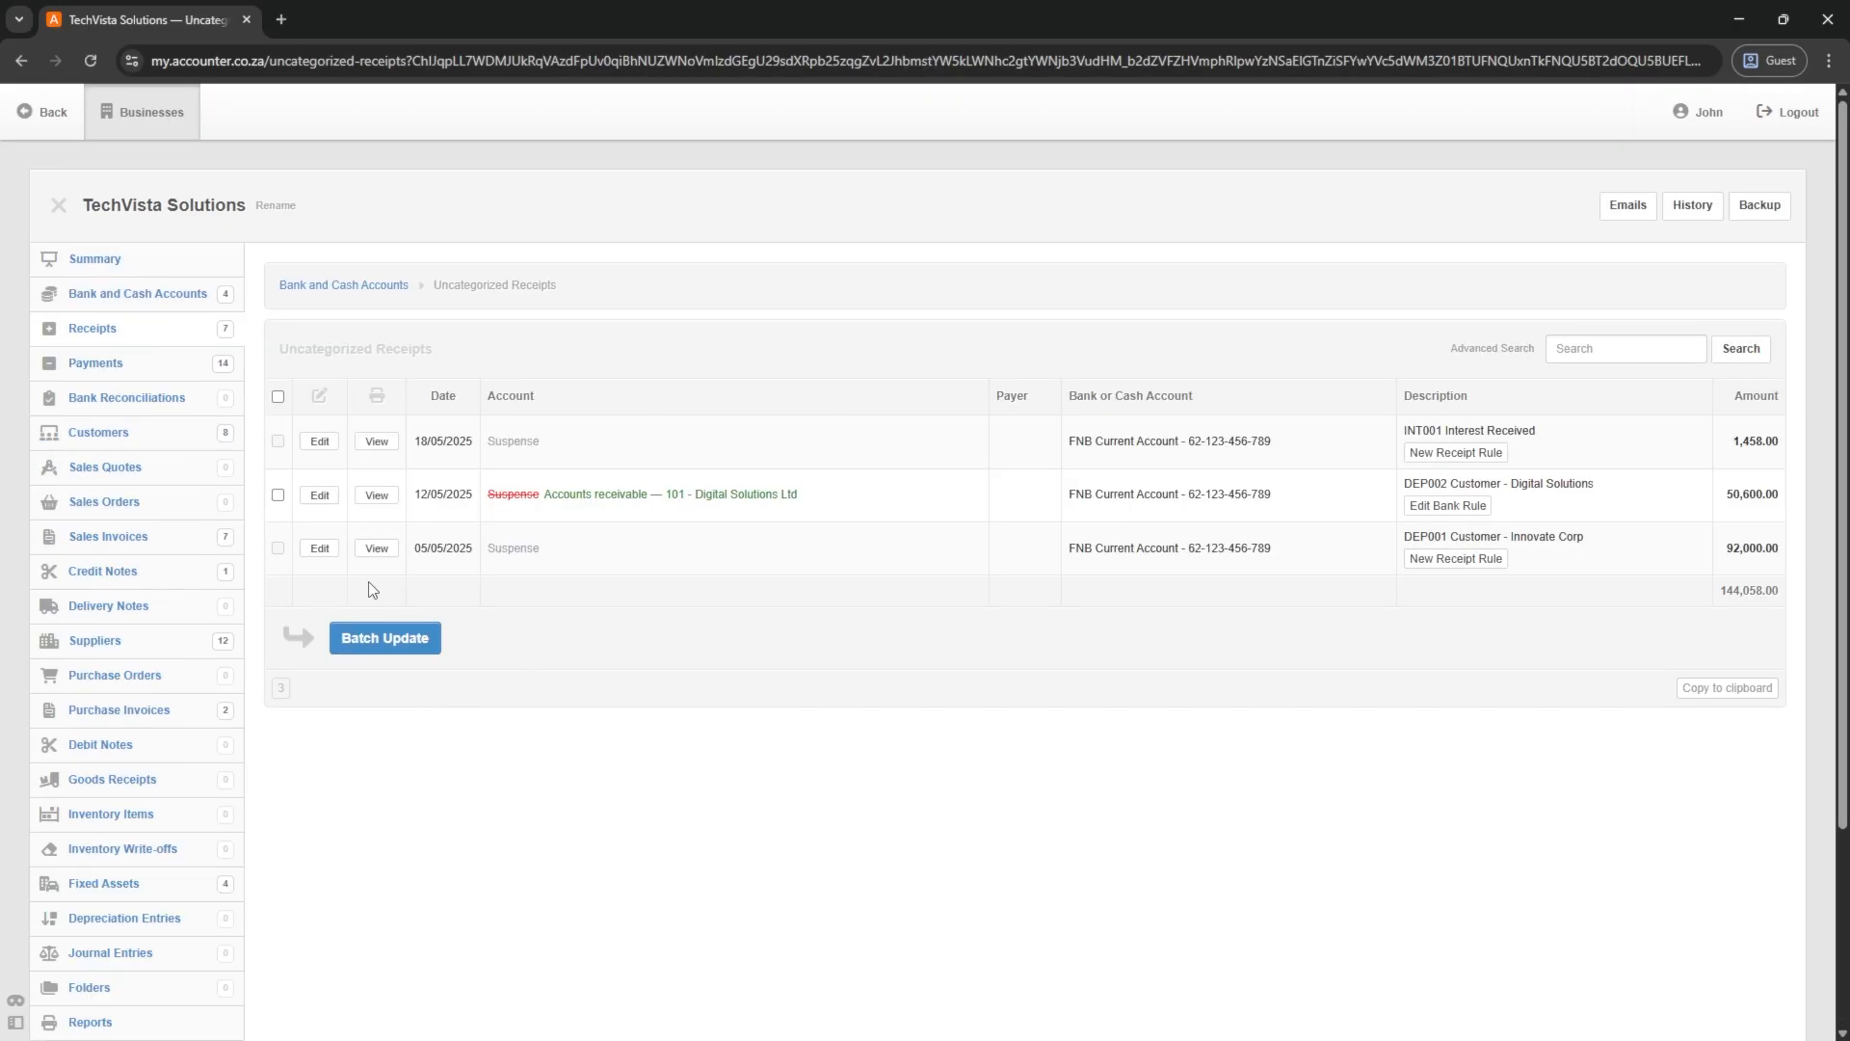
# - Start a receipt rule for the DEP001 customer deposit and shorten its description condition to "Innovate Corp"
pyautogui.click(1452, 559)
pyautogui.moveTo(403, 566); pyautogui.dragTo(264, 582)
pyautogui.press('BackSpace')
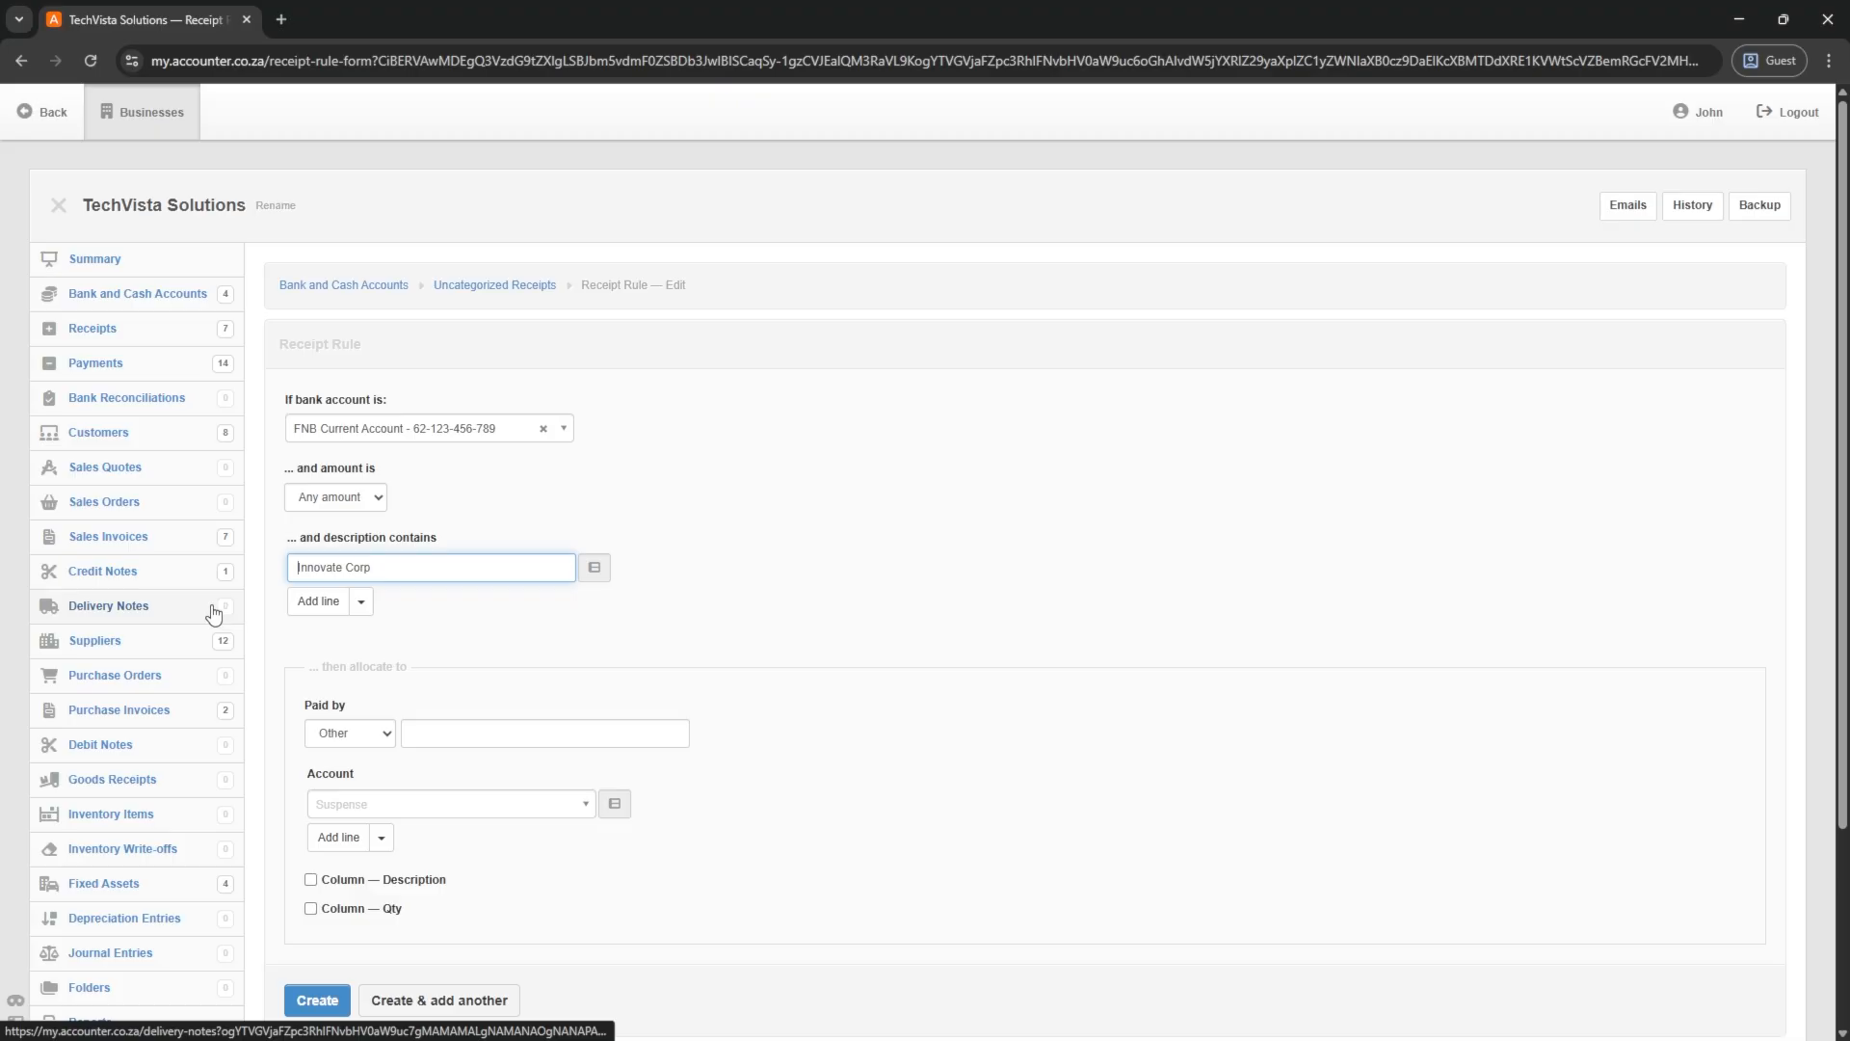
# - Allocate the rule to Accounts receivable for the customer Innovate Corp and create the rule
pyautogui.click(420, 811)
pyautogui.click(371, 655)
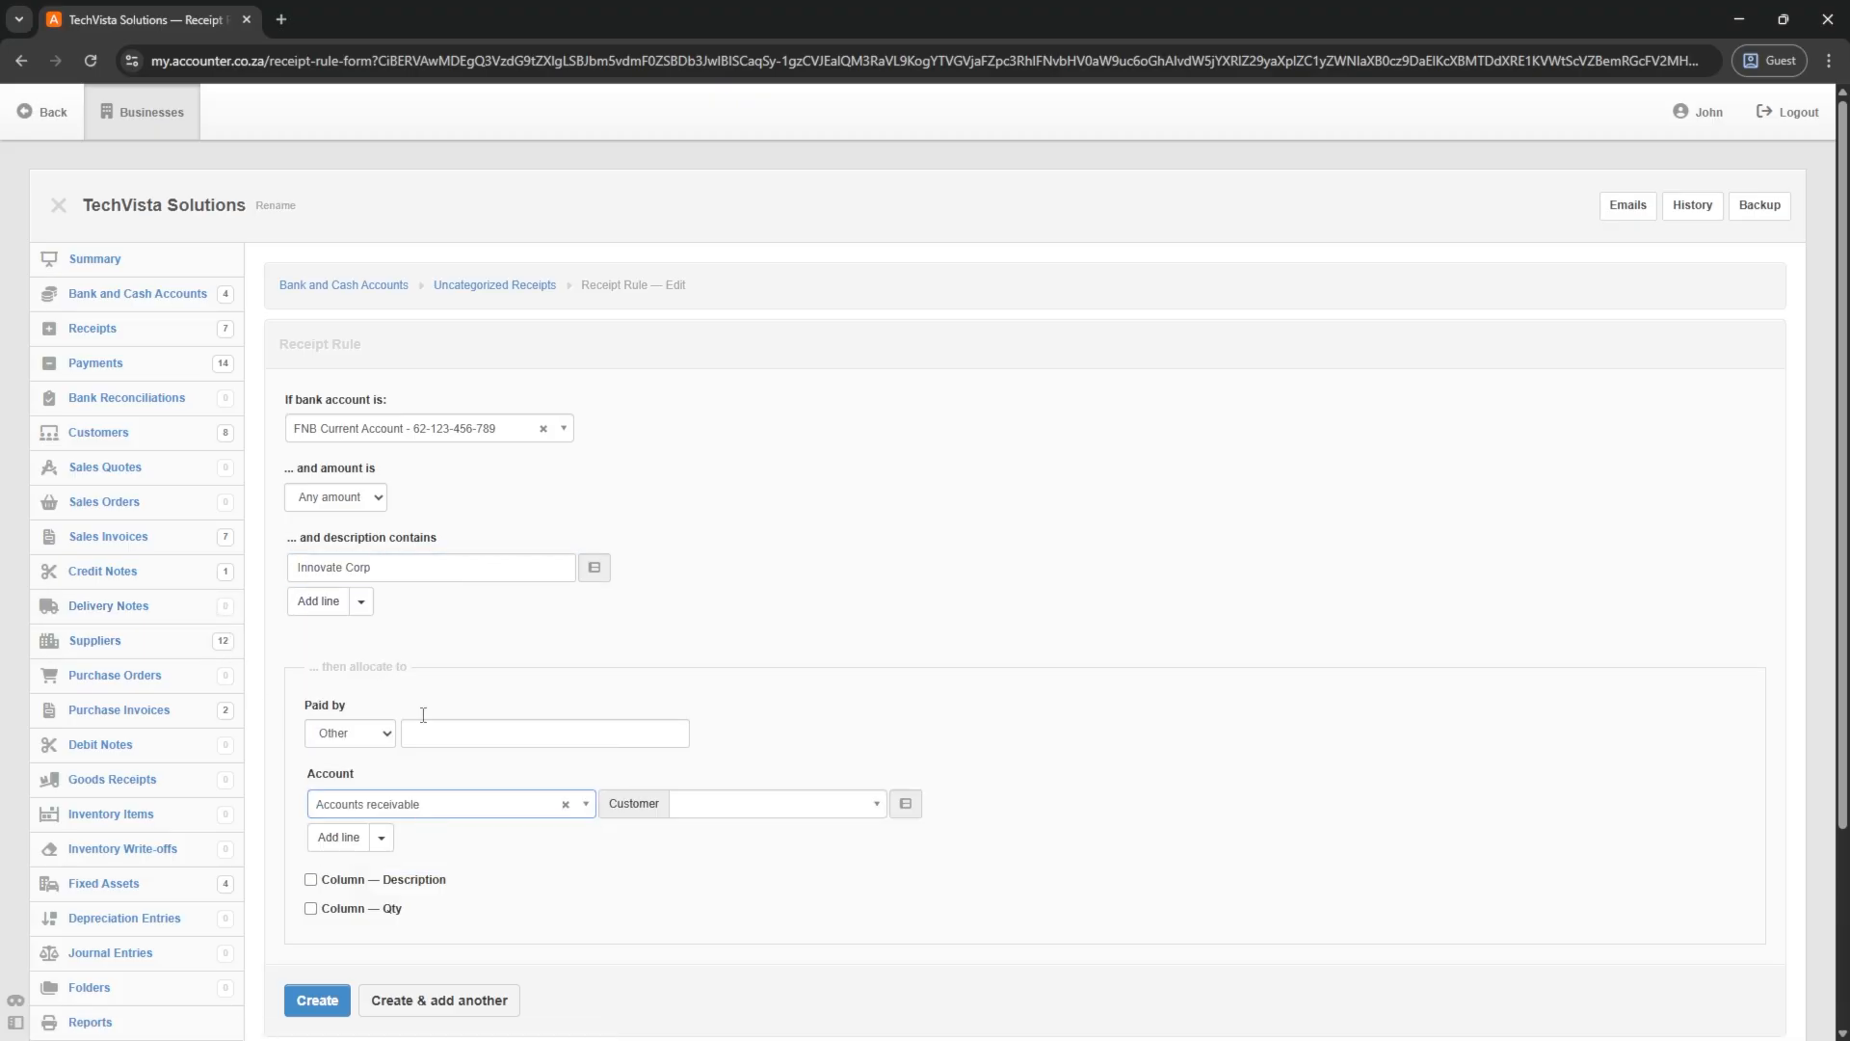
pyautogui.click(749, 807)
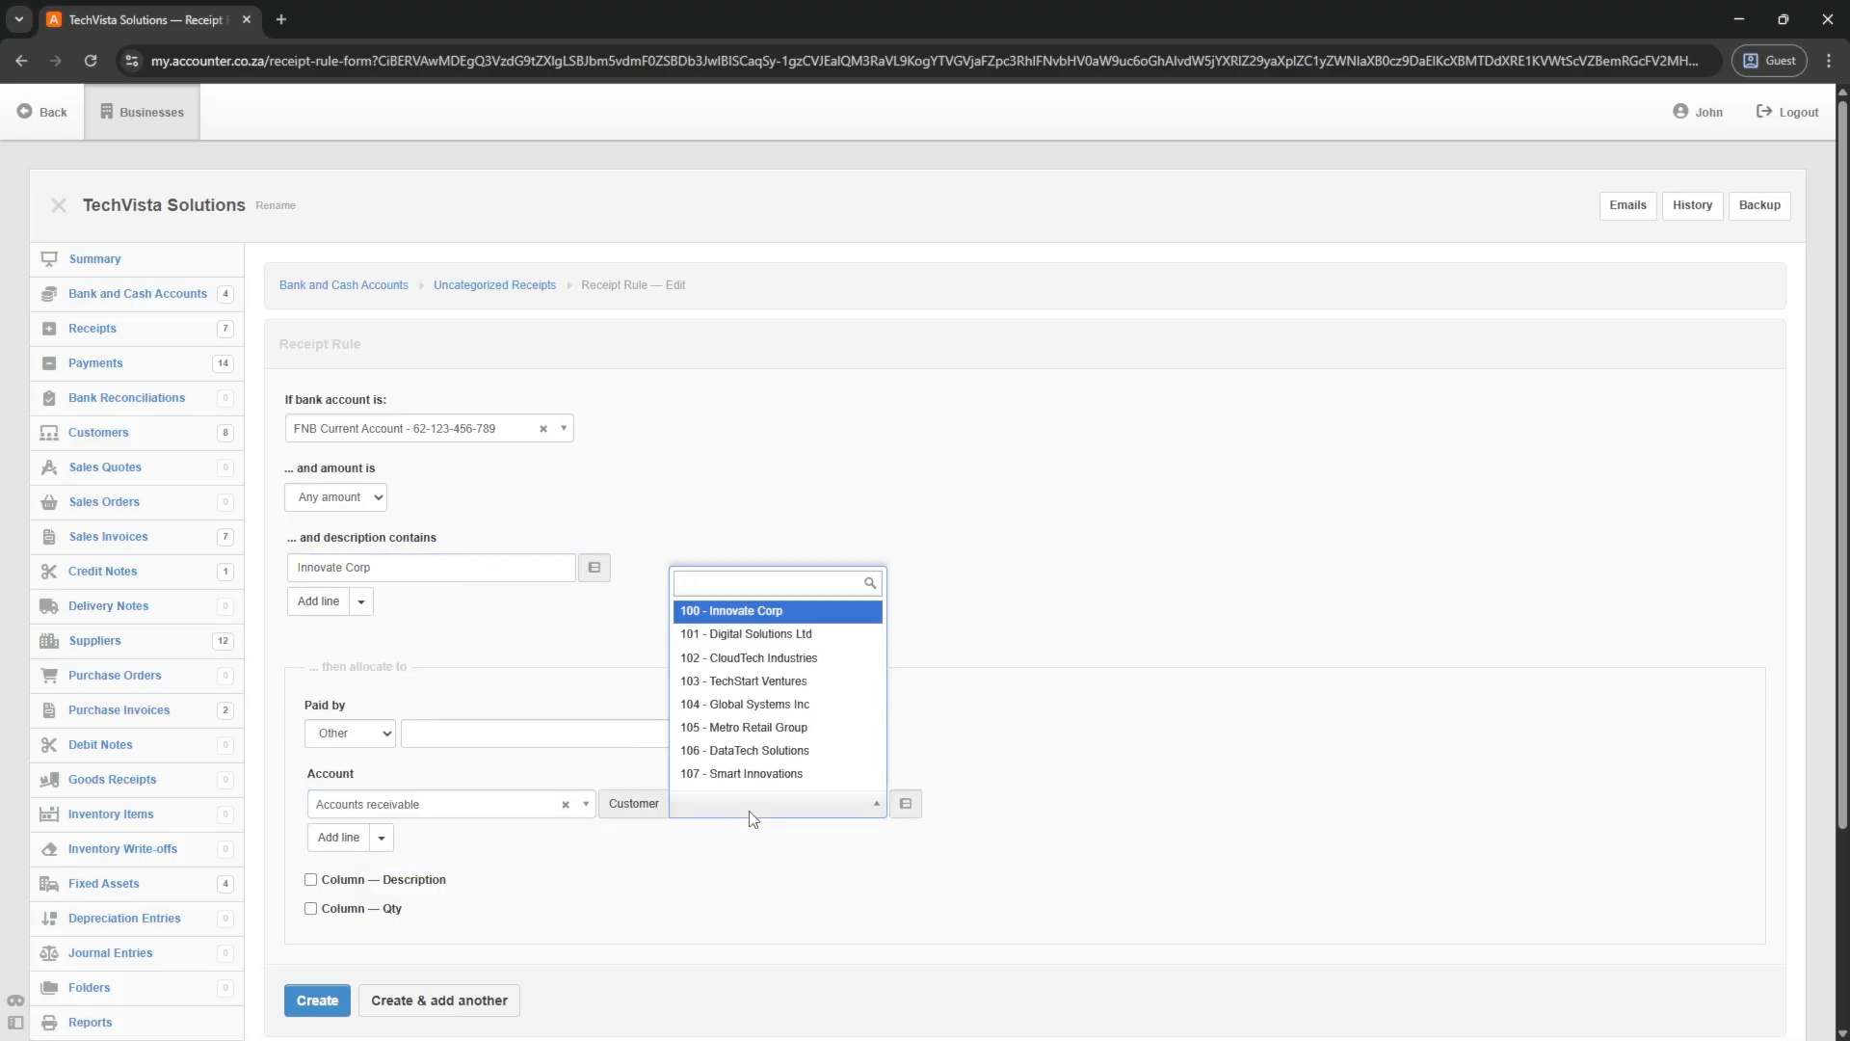
pyautogui.click(733, 610)
pyautogui.click(317, 999)
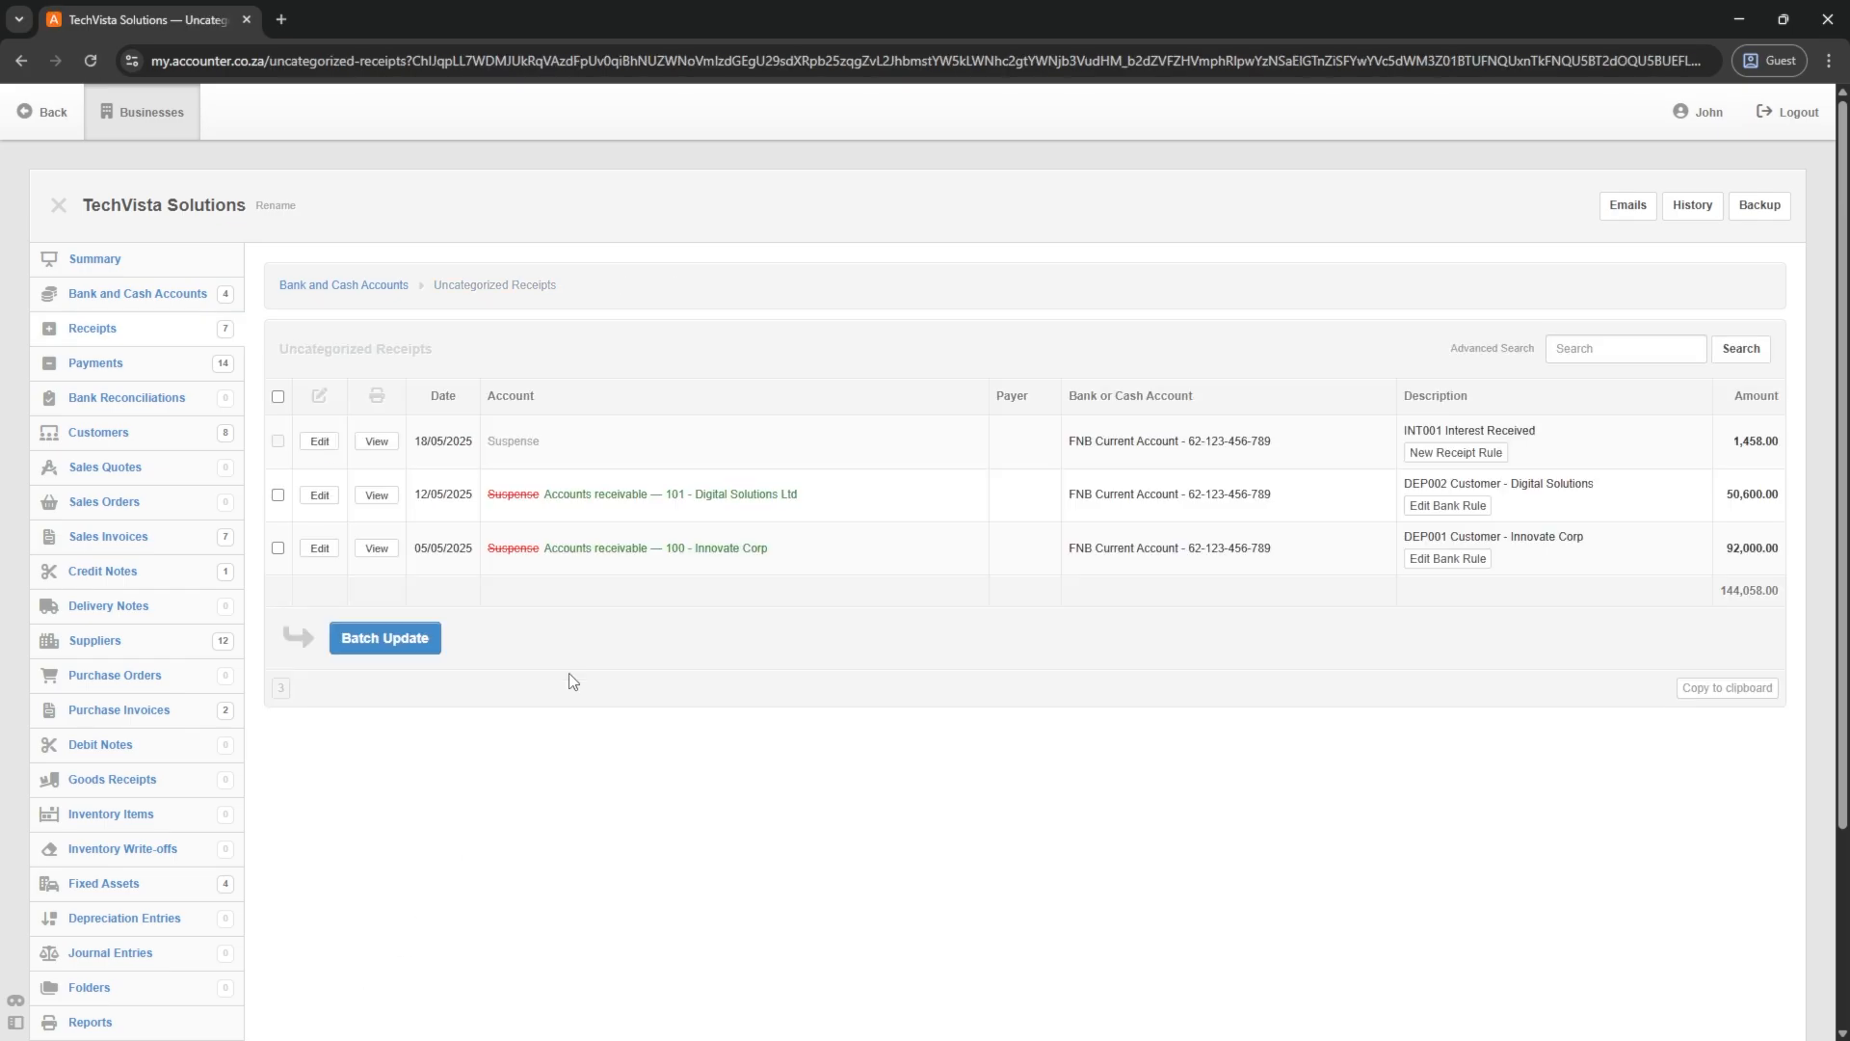
# - Select all uncategorized receipts that have a matching rule and batch update them to their allocated customer accounts
pyautogui.click(278, 397)
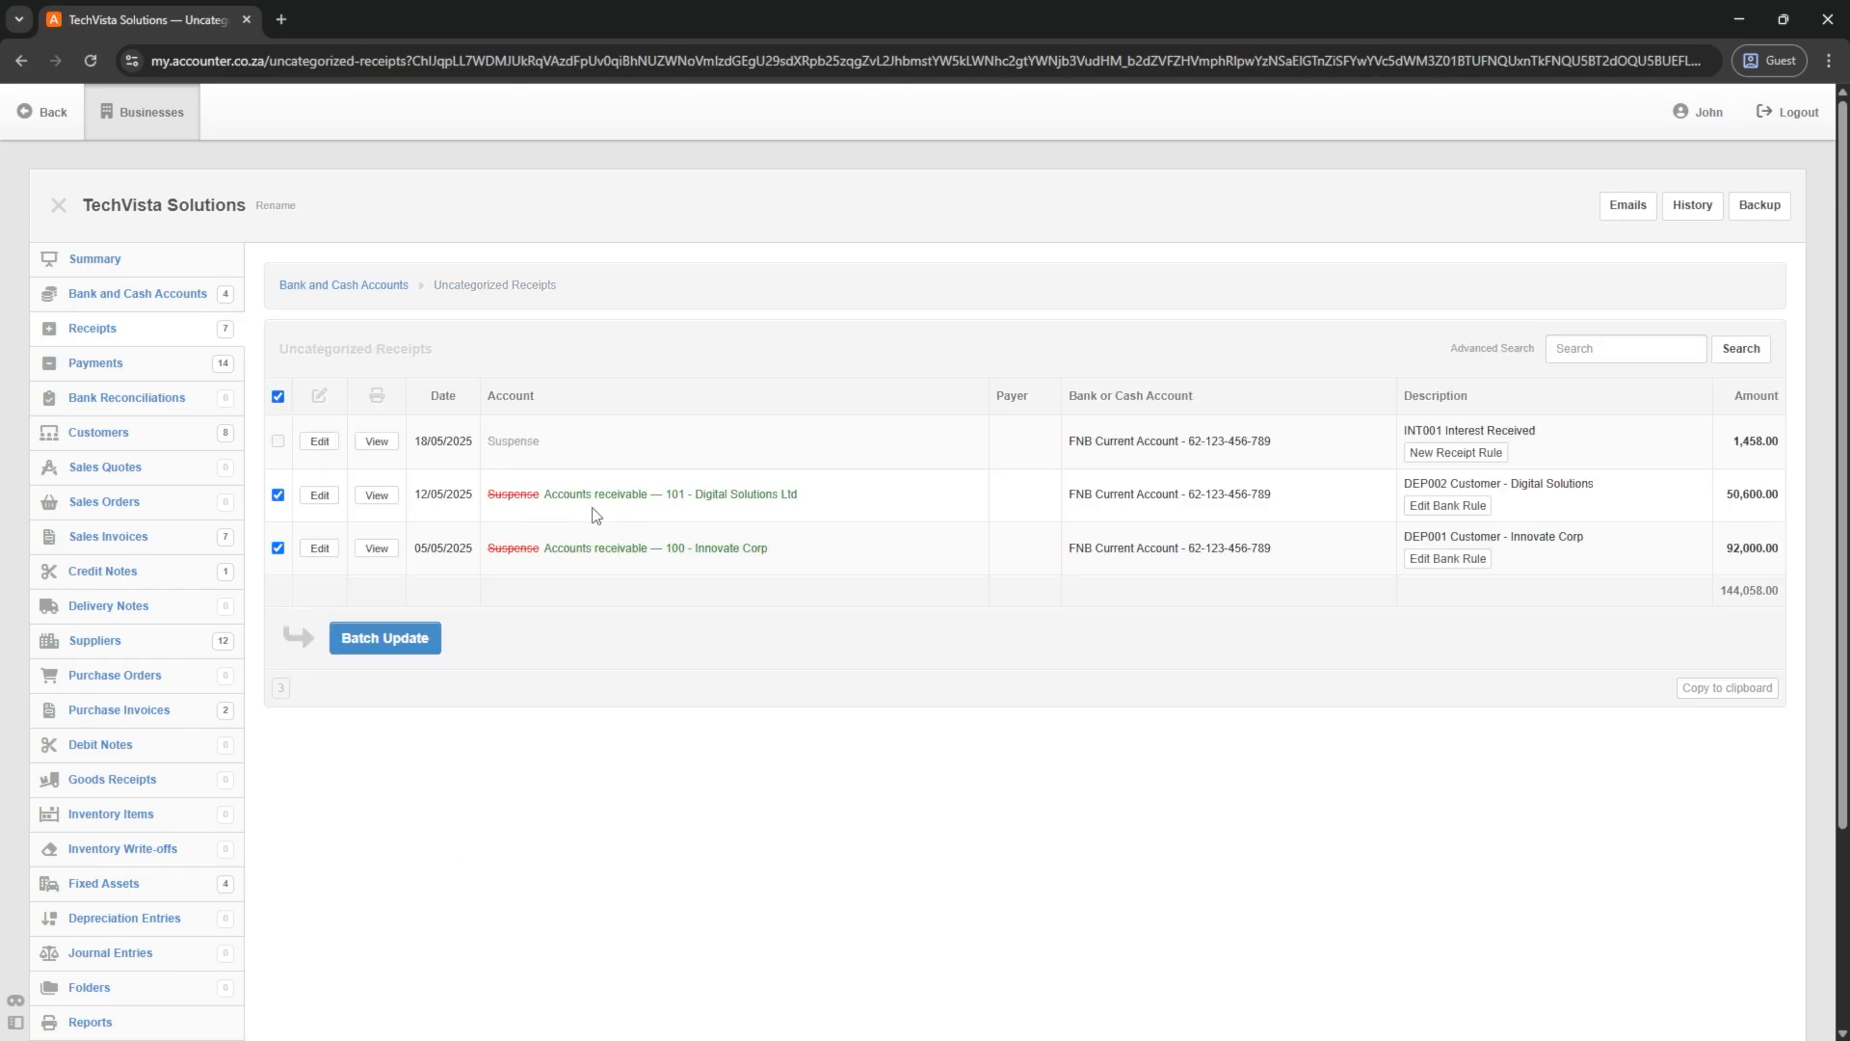
pyautogui.click(403, 641)
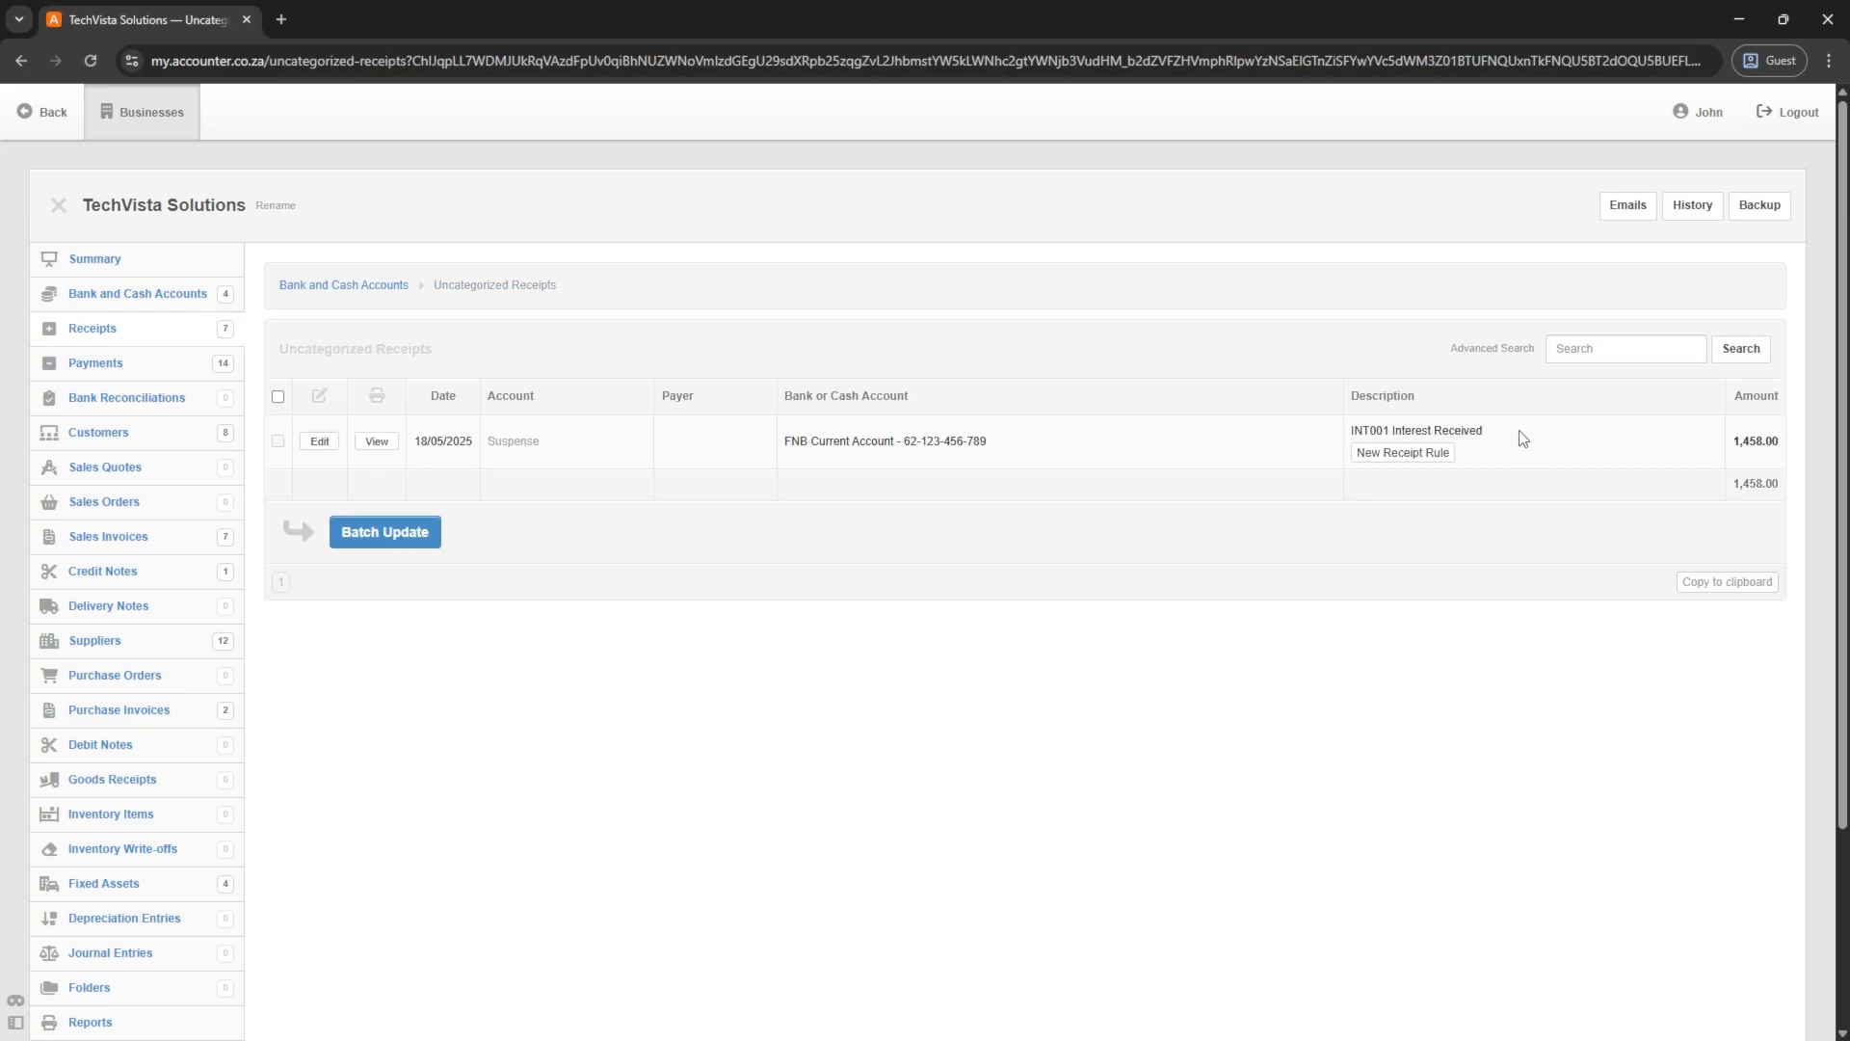